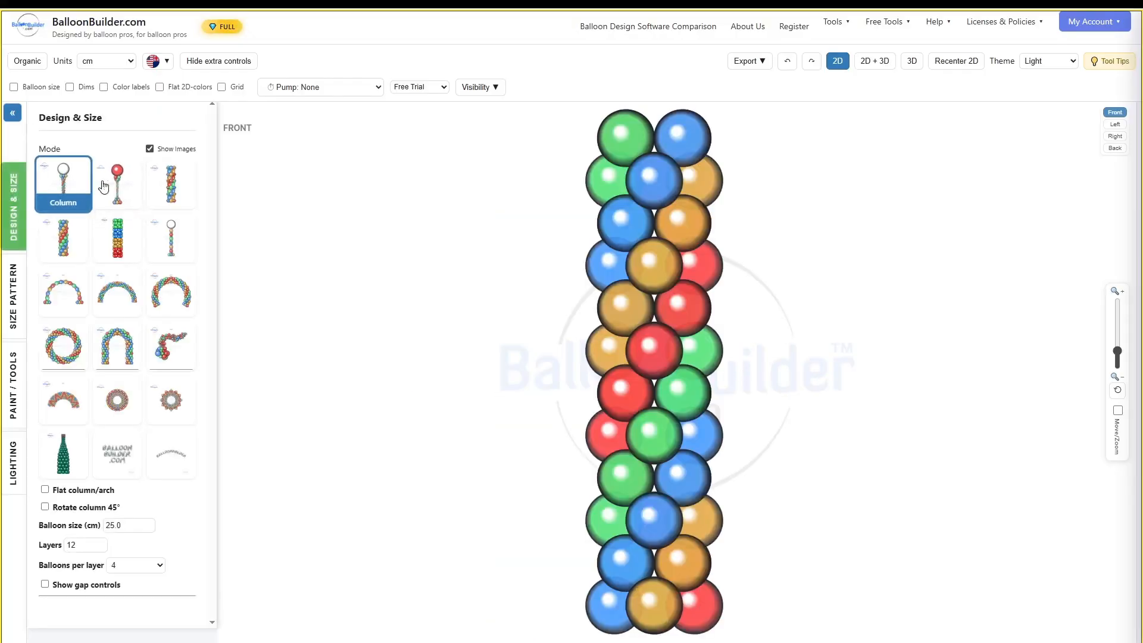
- Try the half arch, wide 240° arch, 360° circle and straight-sided U arch design modes in turn
click(128, 294)
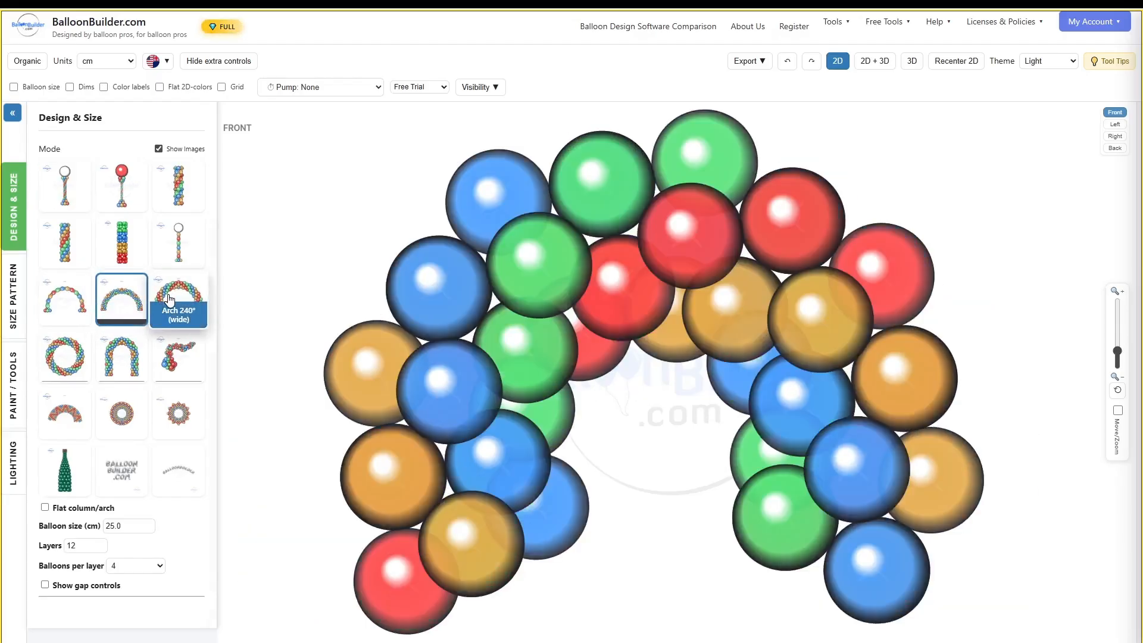
click(170, 303)
click(65, 360)
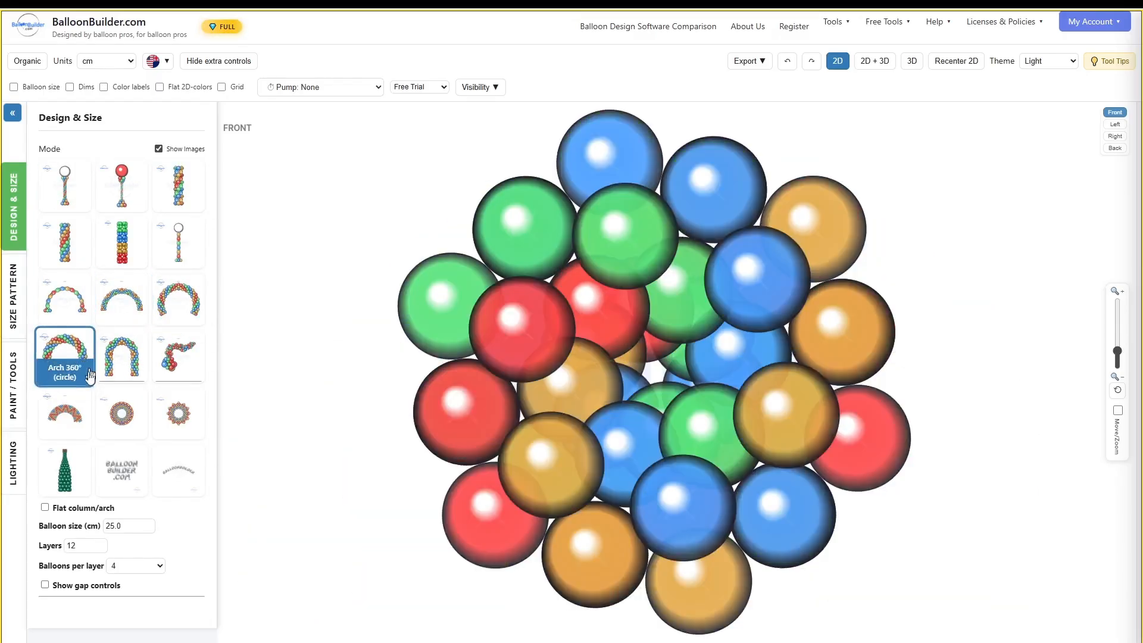
click(122, 366)
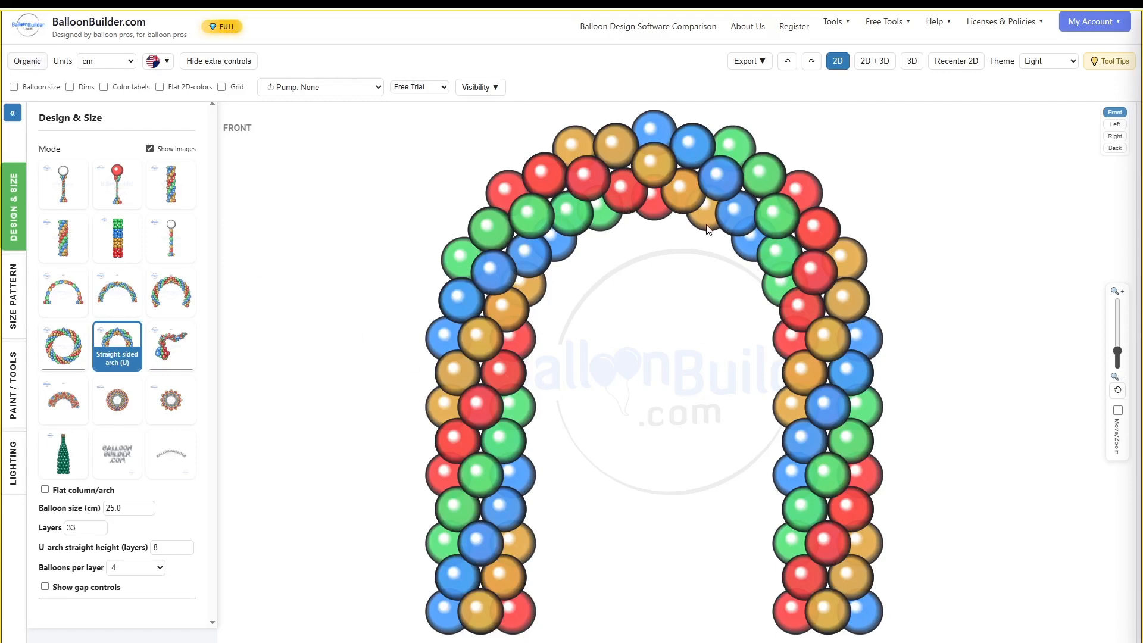
- Switch the design mode to Ring Column (duplet) and set it to 12 layers
click(55, 458)
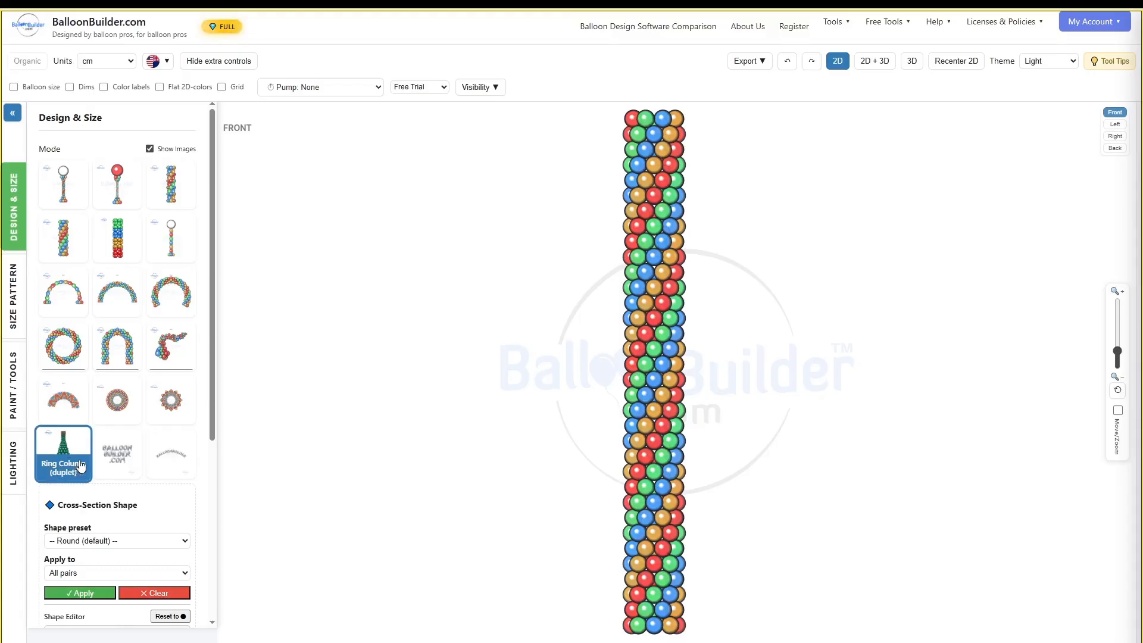
scroll(119, 417, down, 5)
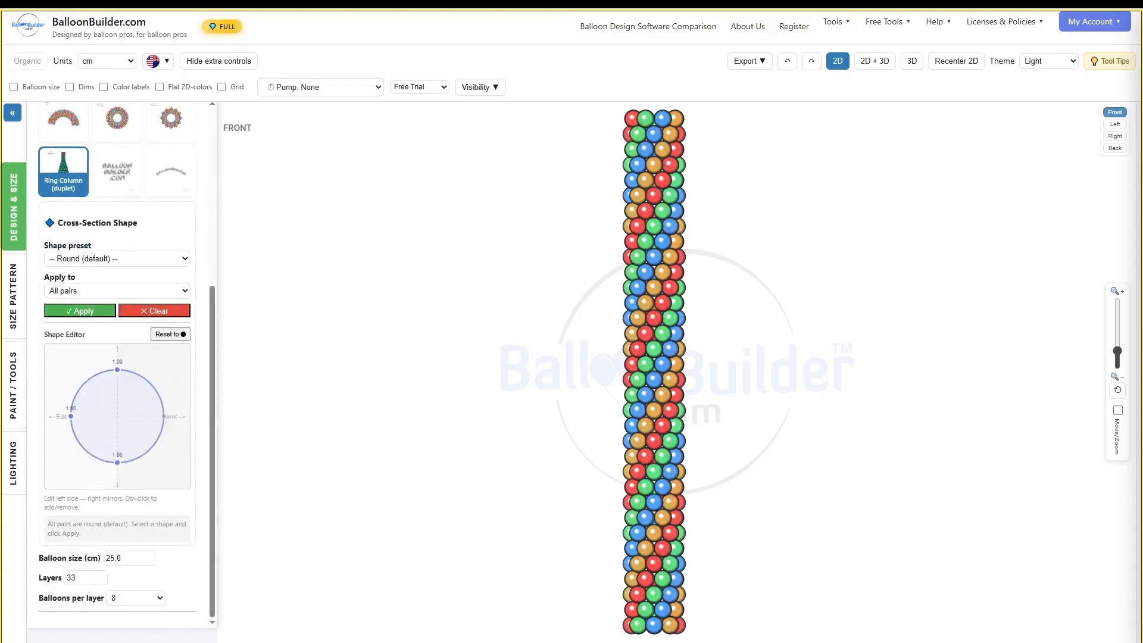
double_click(82, 575)
text(12)
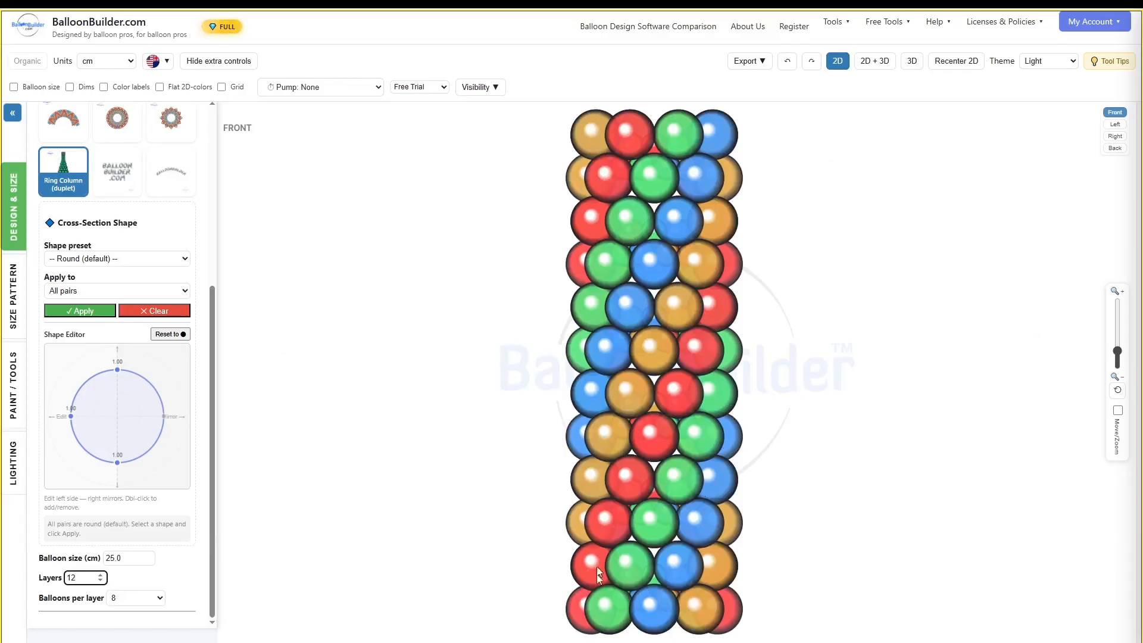
- Show the 2D and 3D views together and inspect the ring column up close in 3D
click(873, 66)
drag(927, 404, 903, 372)
scroll(905, 421, up, 8)
drag(890, 416, 910, 399)
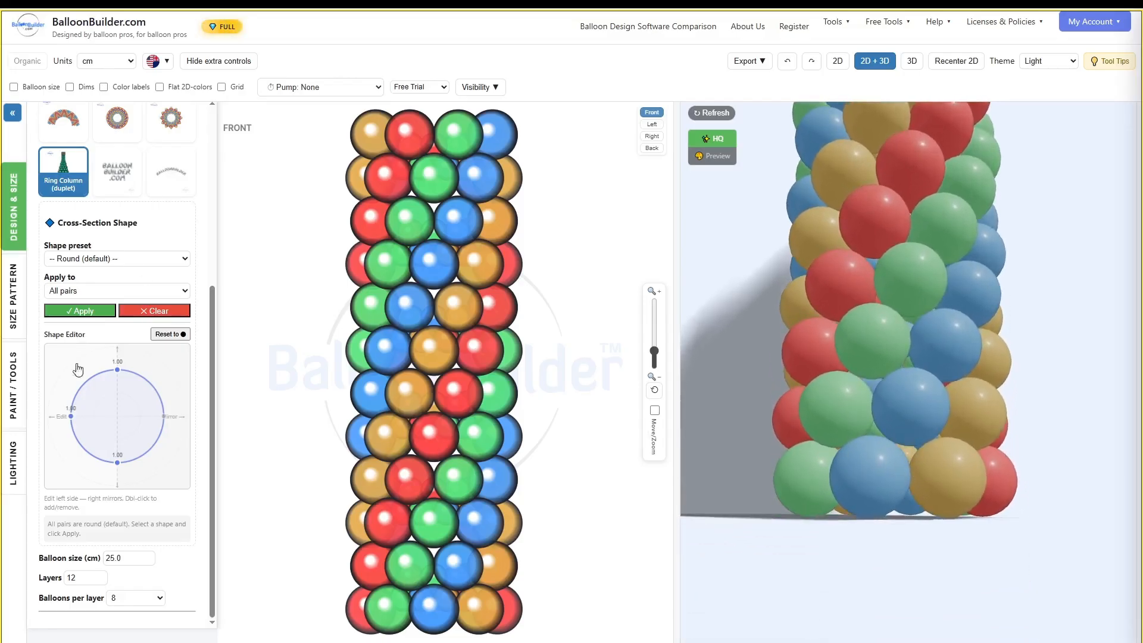
- Reduce the ring column to 2 layers and examine how its balloons are arranged in 3D
drag(80, 578, 4, 574)
text(2)
drag(829, 532, 910, 553)
scroll(907, 513, up, 3)
drag(906, 513, 851, 402)
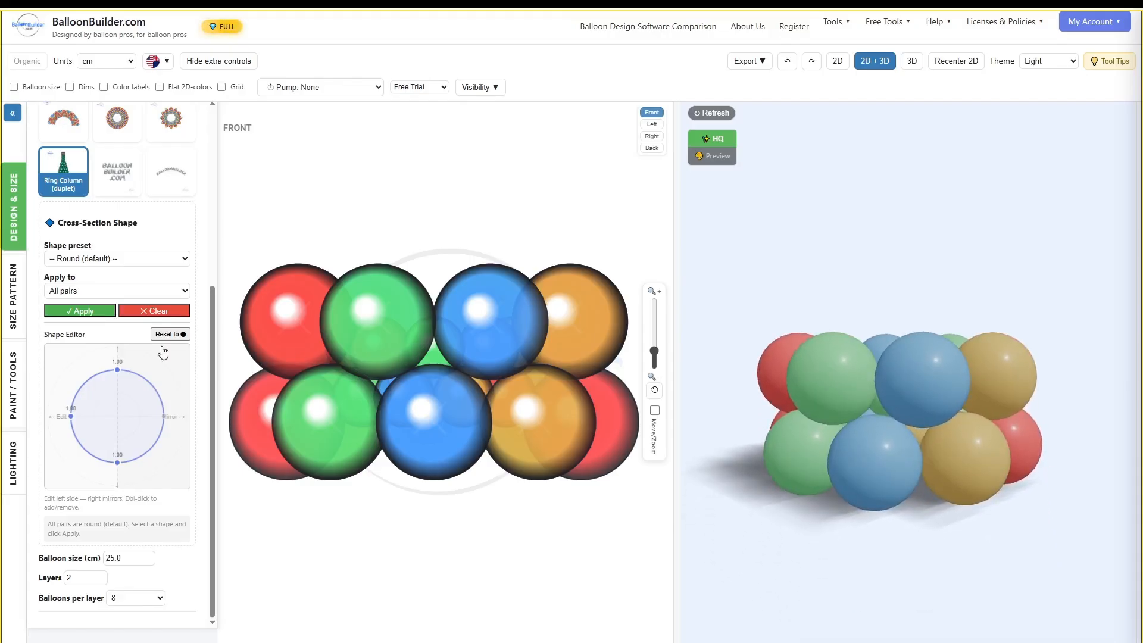
- Change the design to the standard Column mode with 11 layers and 4 balloons per layer
scroll(106, 536, up, 5)
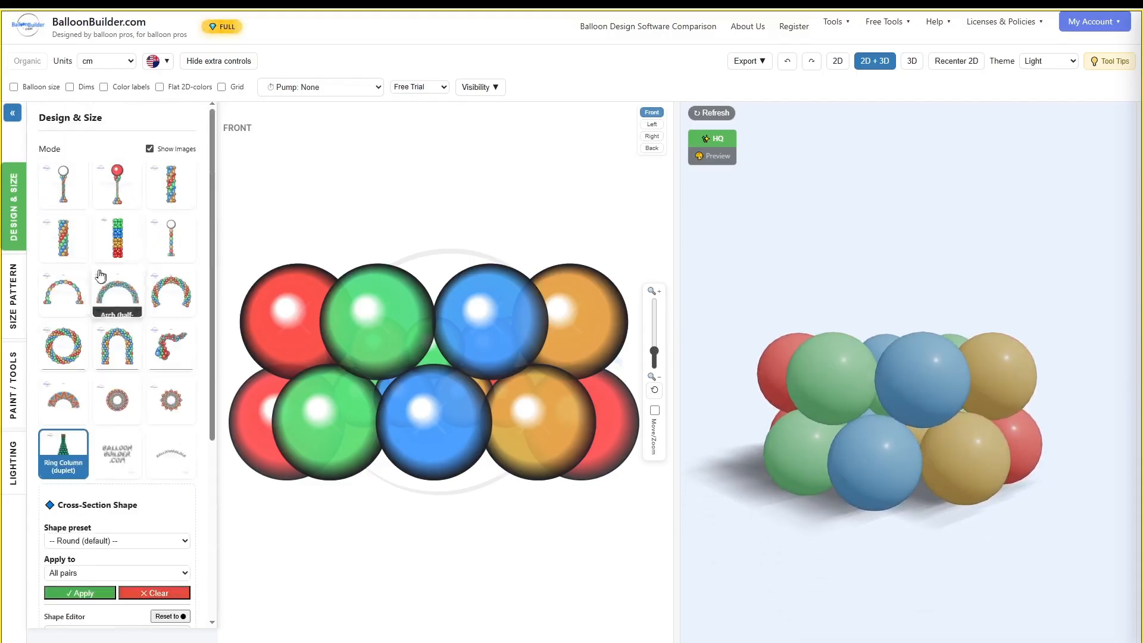
click(55, 189)
double_click(76, 543)
text(11)
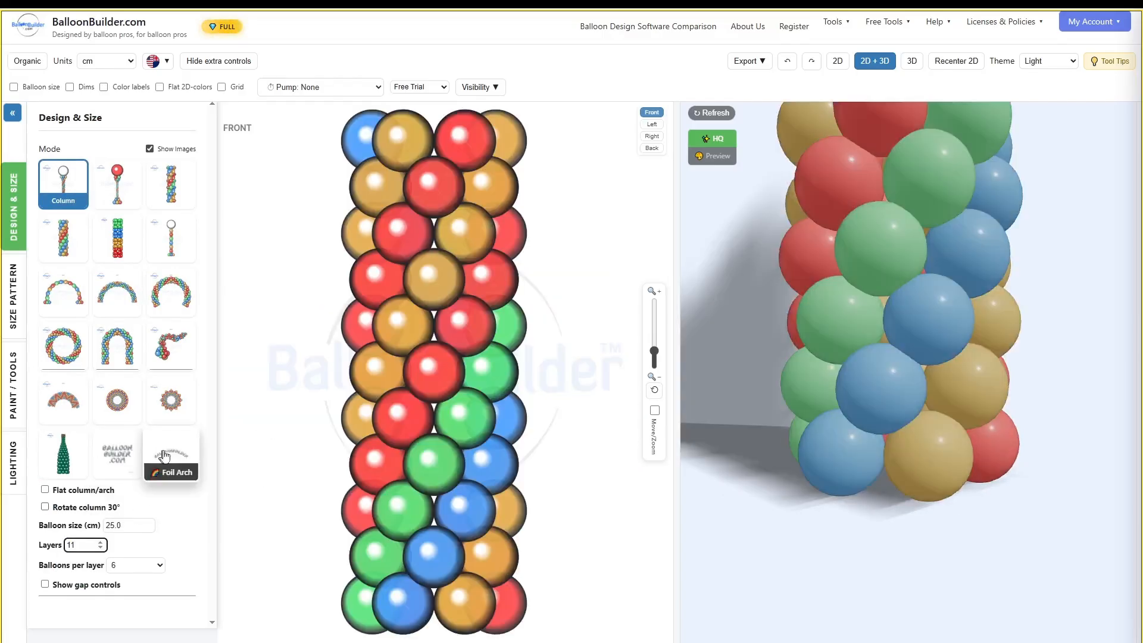
click(137, 565)
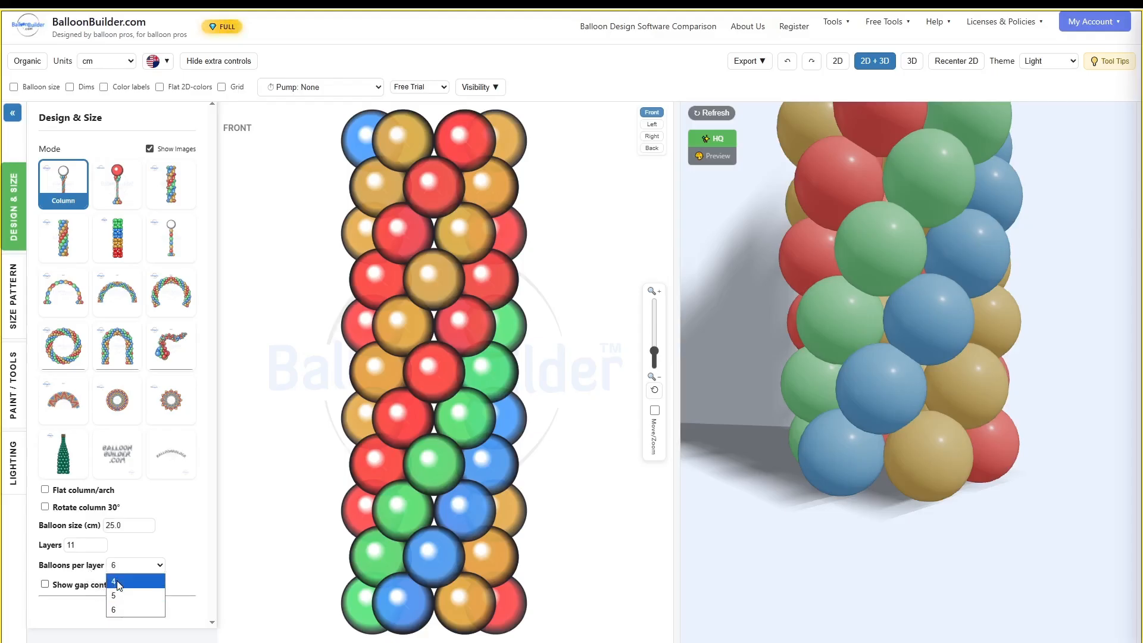
click(118, 583)
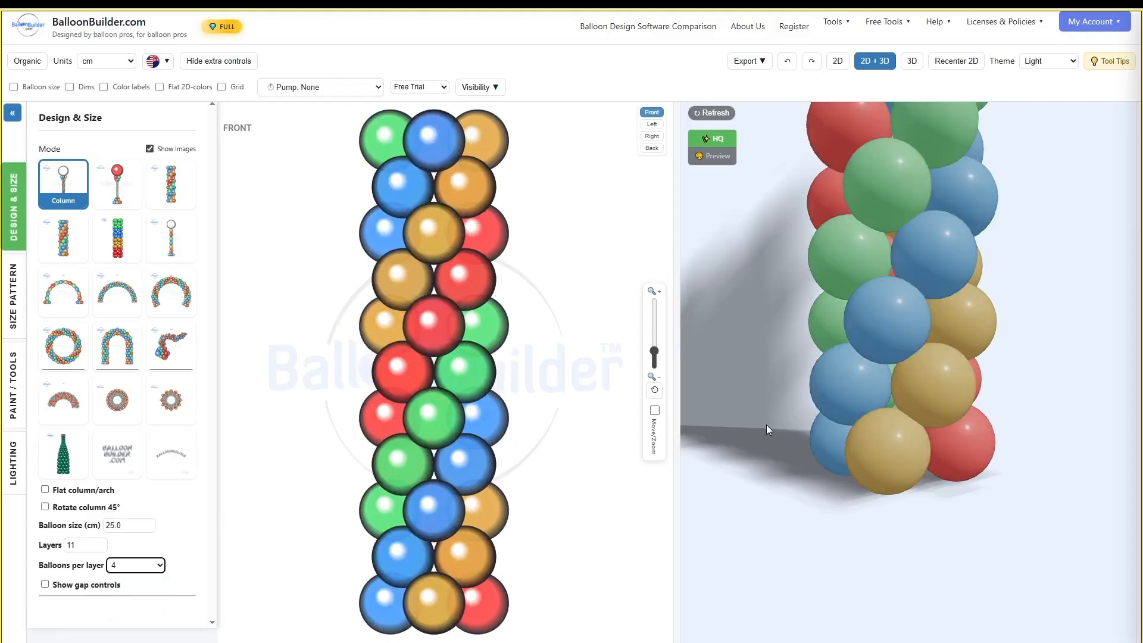
scroll(941, 348, down, 6)
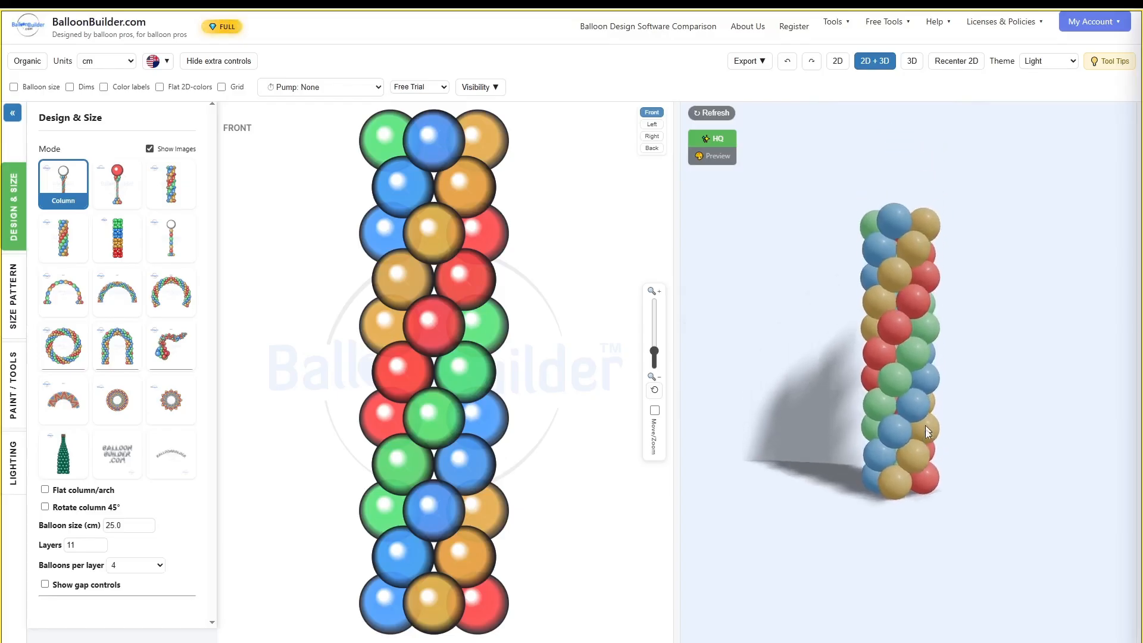
- Add a top balloon to the column in the size pattern settings
click(16, 308)
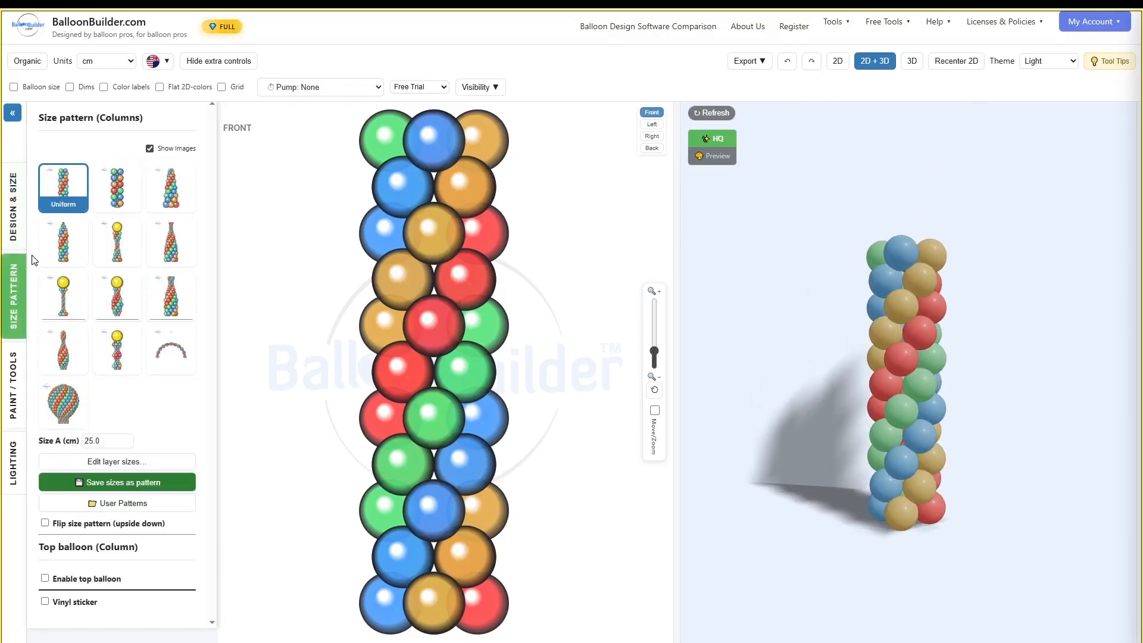
click(45, 579)
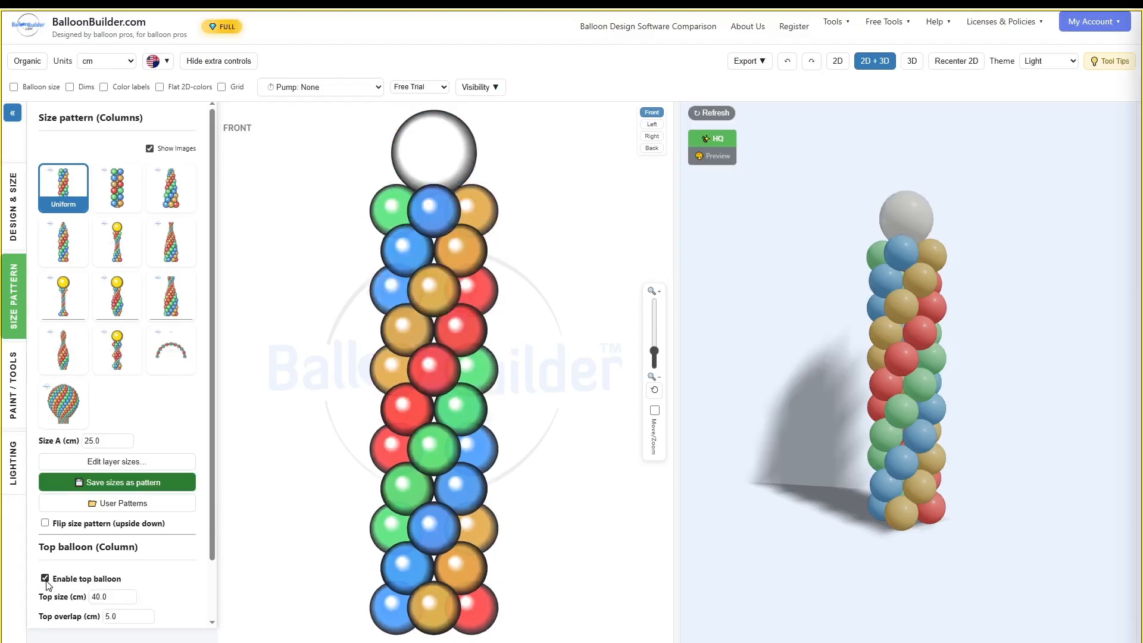
scroll(179, 581, down, 2)
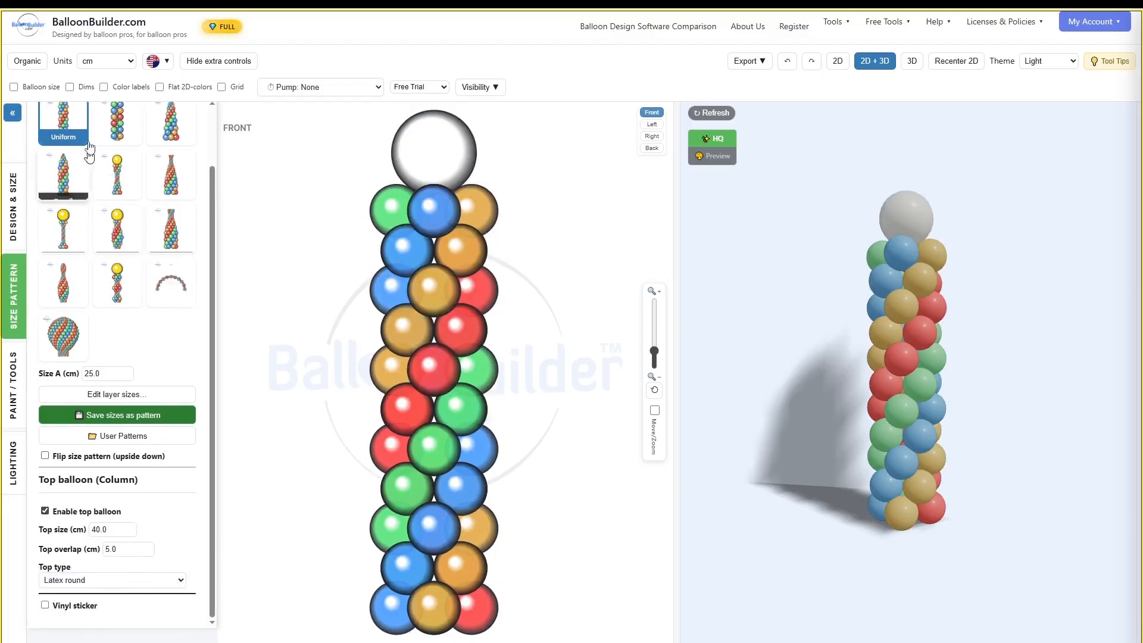
- Switch the units to inches and set the top balloon's size to 30 inches
click(106, 61)
click(110, 97)
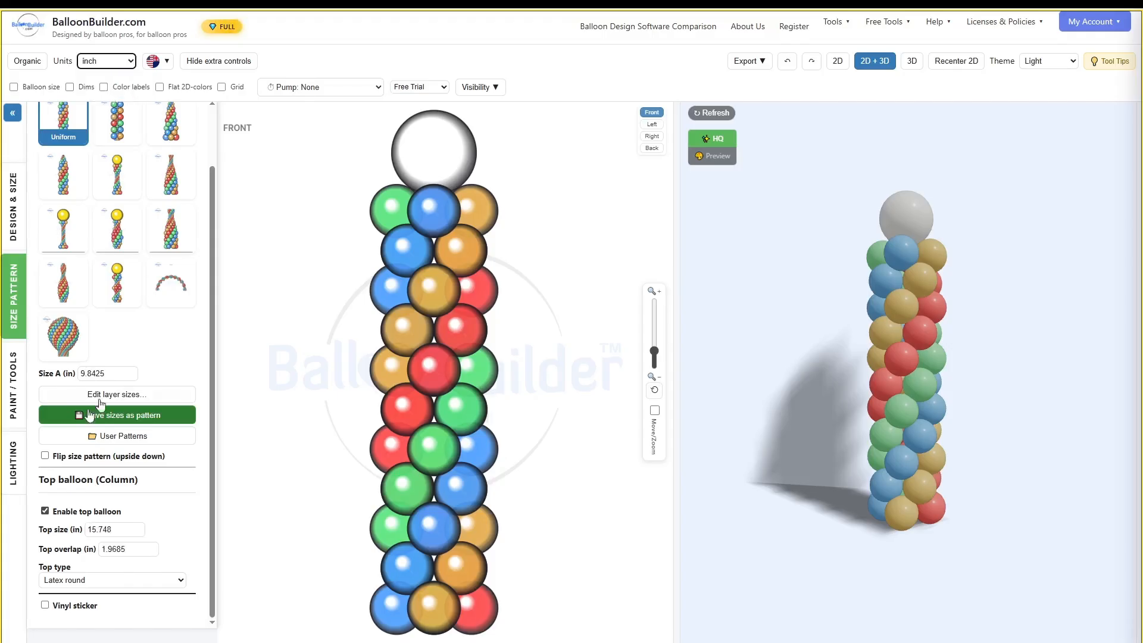
drag(118, 530, 66, 538)
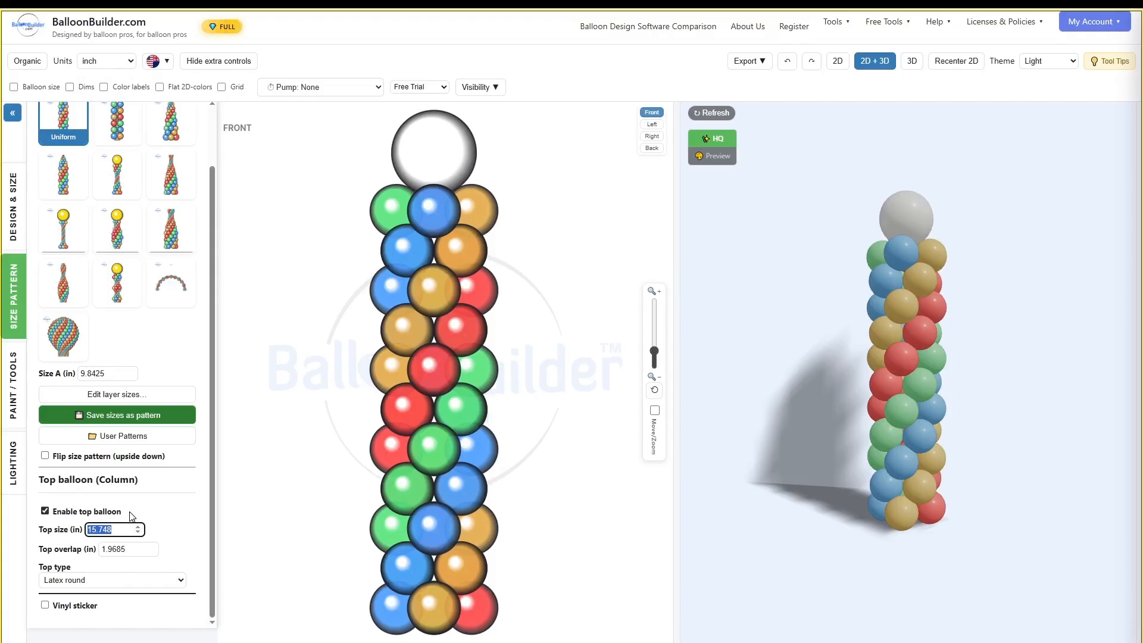
text(30)
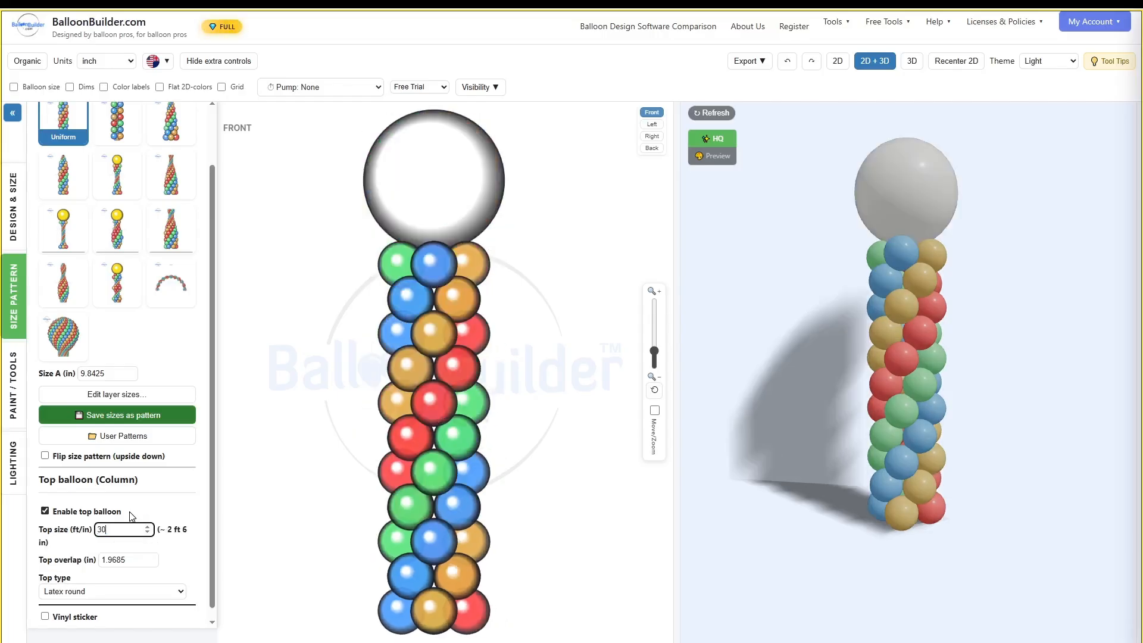
- Set the column's balloon size to 8 inches in the design settings
click(4, 224)
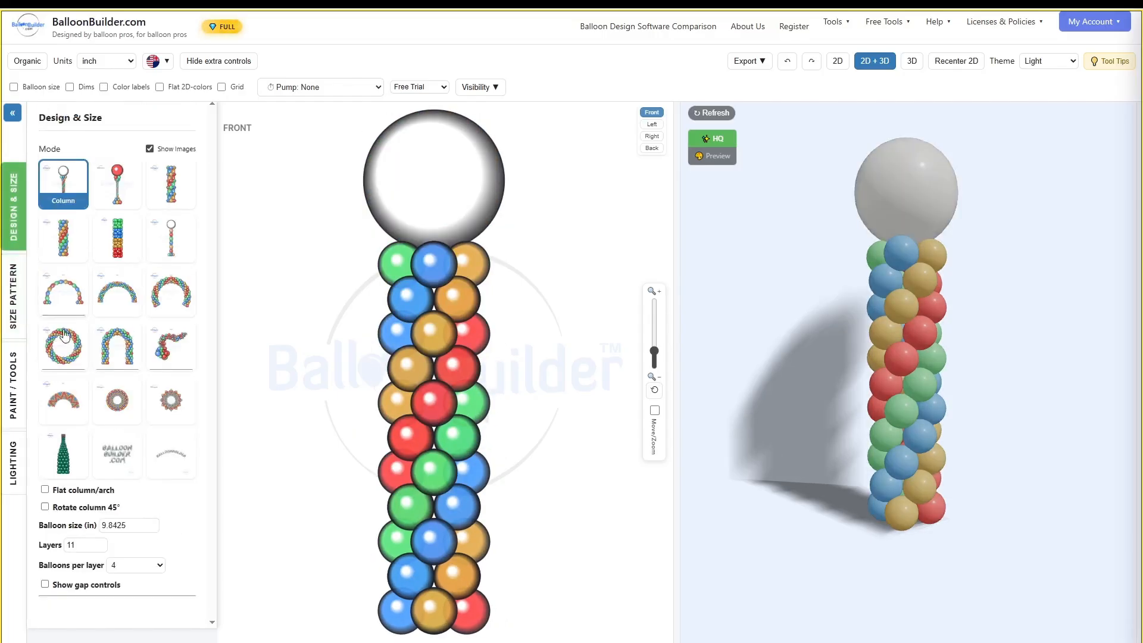
drag(126, 525, 43, 534)
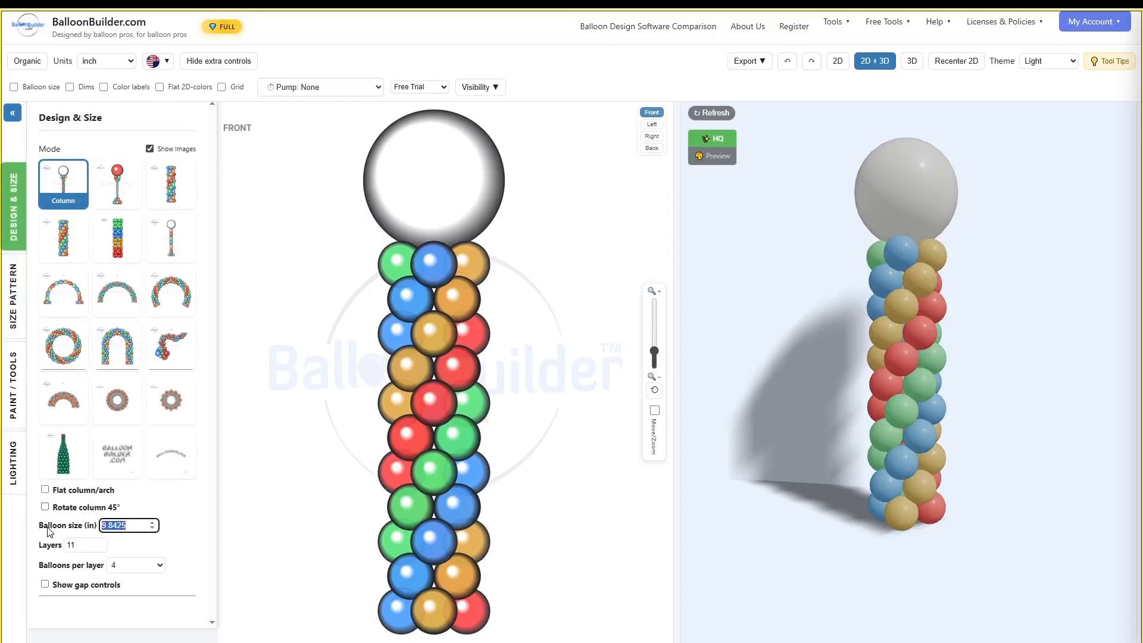
text(8)
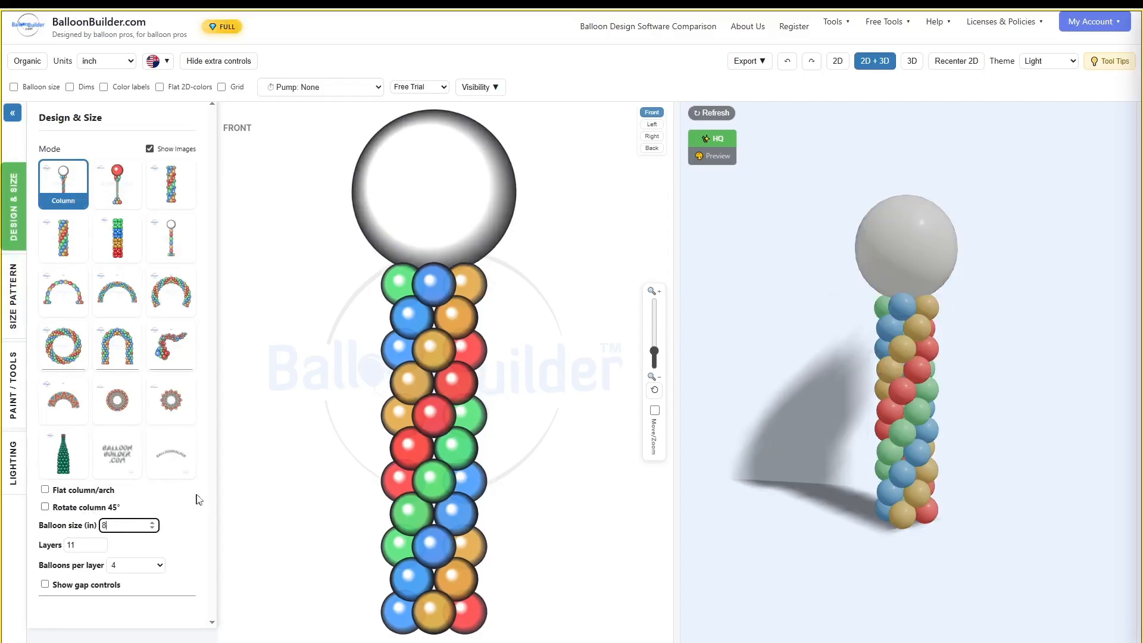
- Set the top balloon's size to 28 inches and check the column in 3D
click(14, 295)
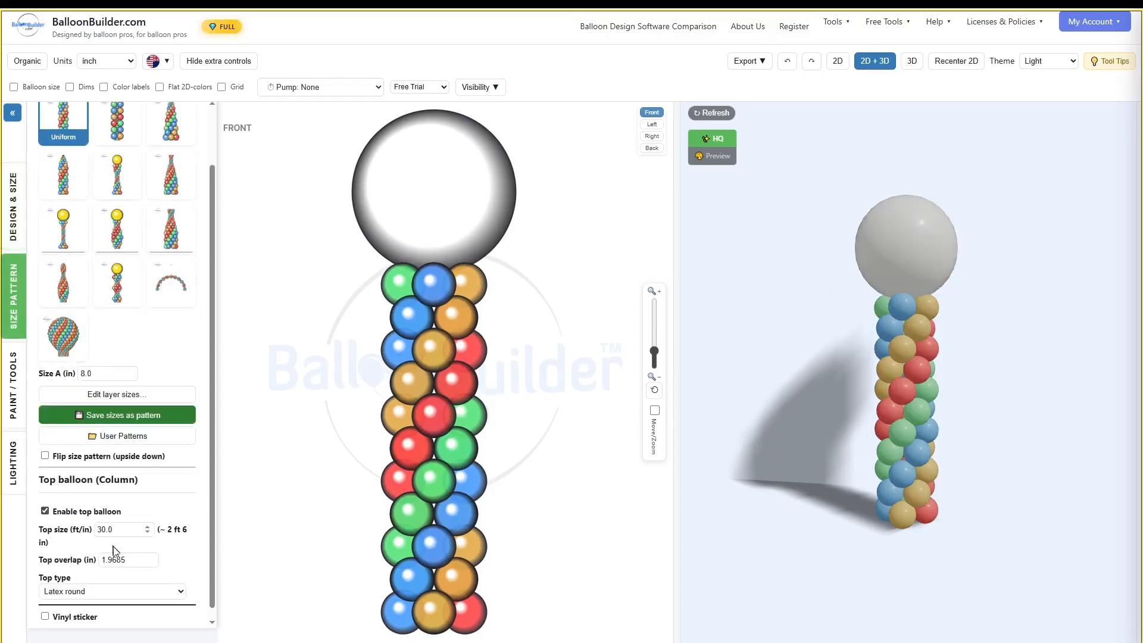
drag(123, 534, 40, 543)
text(27)
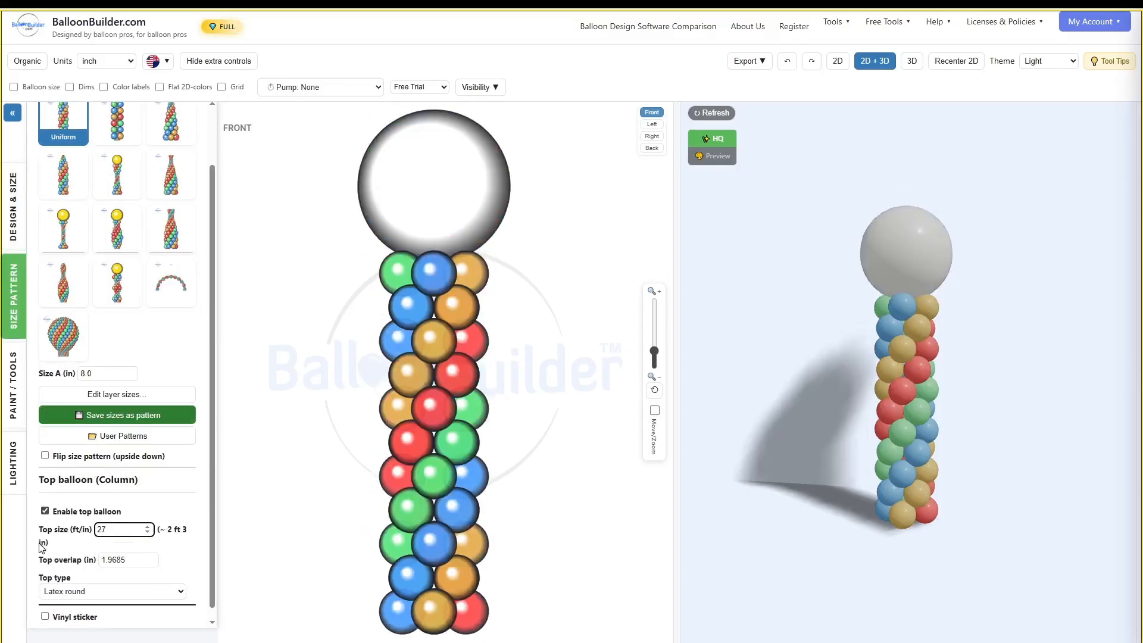
key(BackSpace)
text(8)
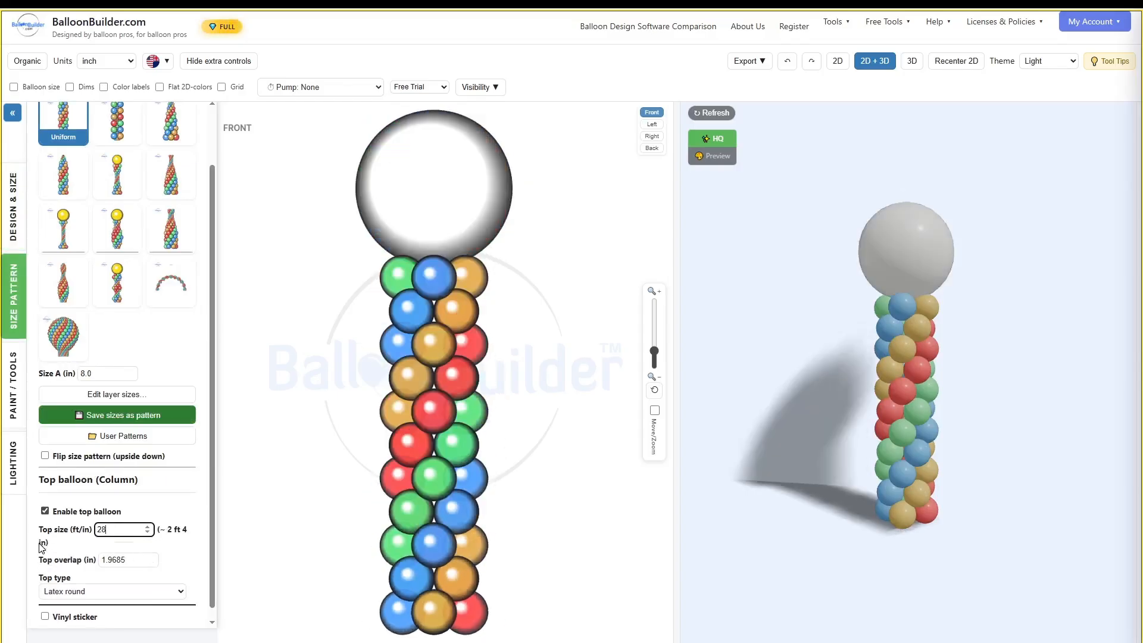
drag(941, 442, 747, 456)
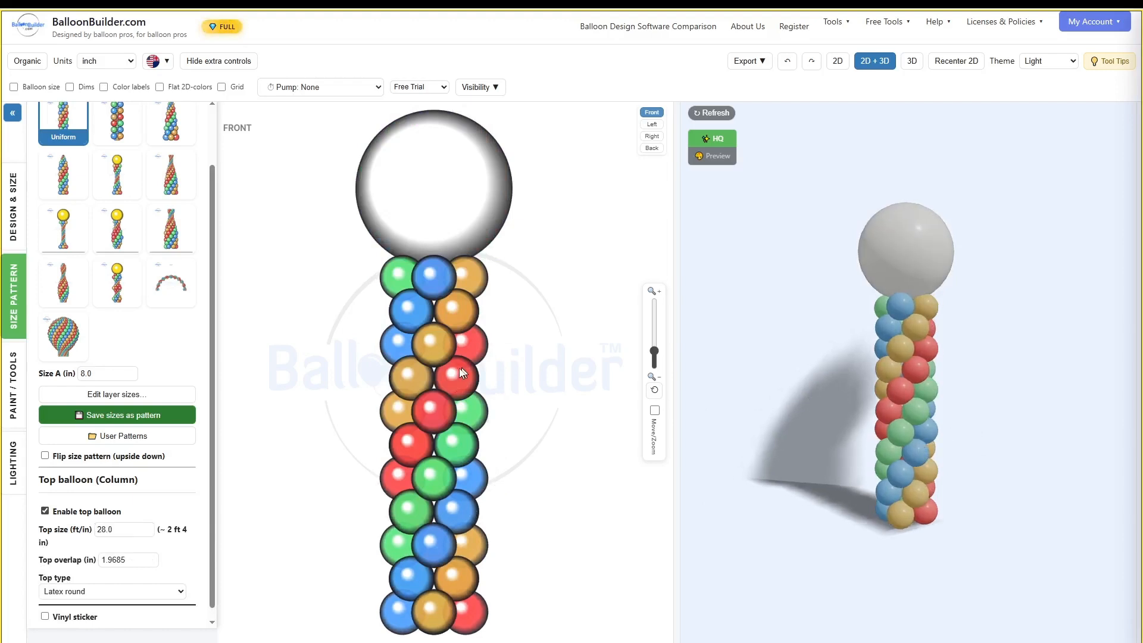
- Change the top balloon type to Foil Star 36" (Grabo) and inspect the star in 3D
scroll(137, 368, up, 2)
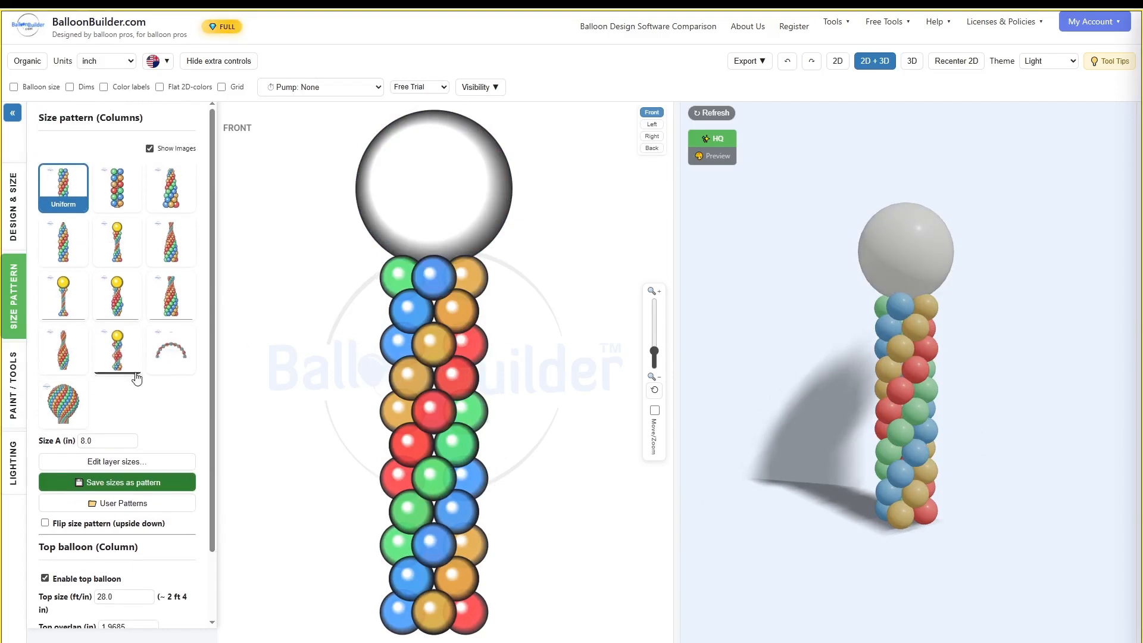
scroll(128, 431, down, 2)
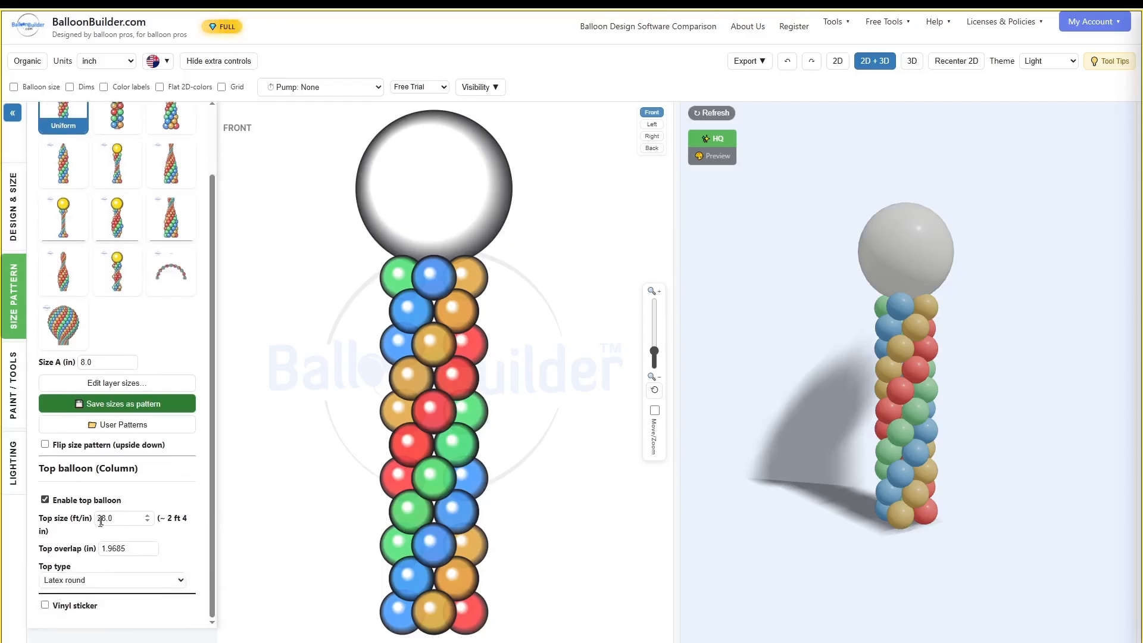
click(90, 582)
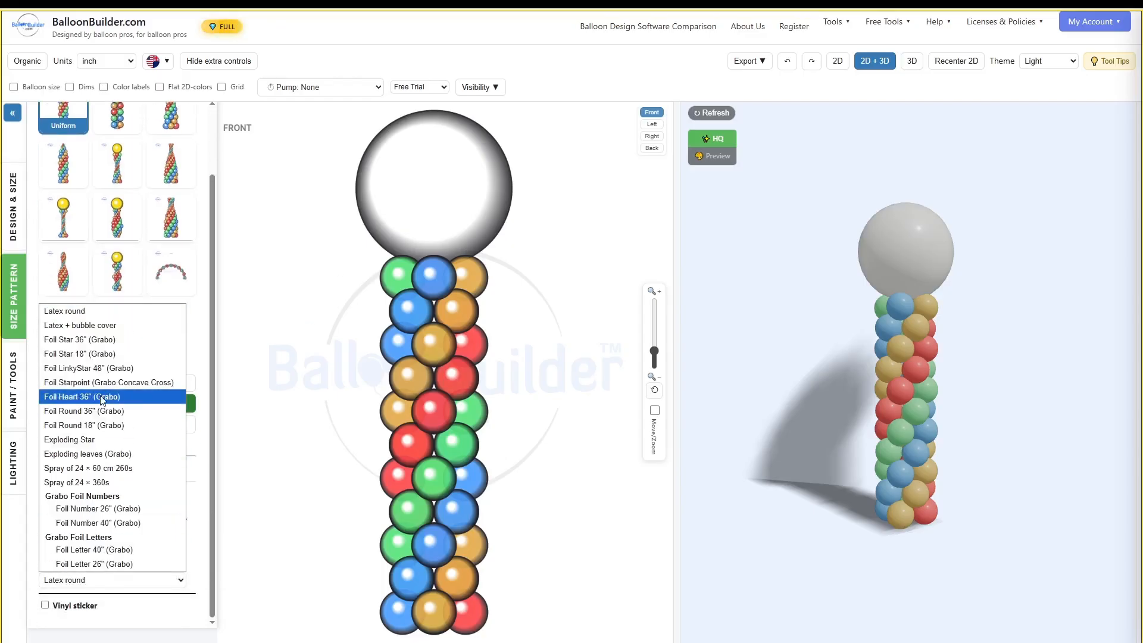
click(81, 340)
drag(830, 441, 771, 480)
scroll(903, 398, up, 5)
drag(902, 397, 988, 351)
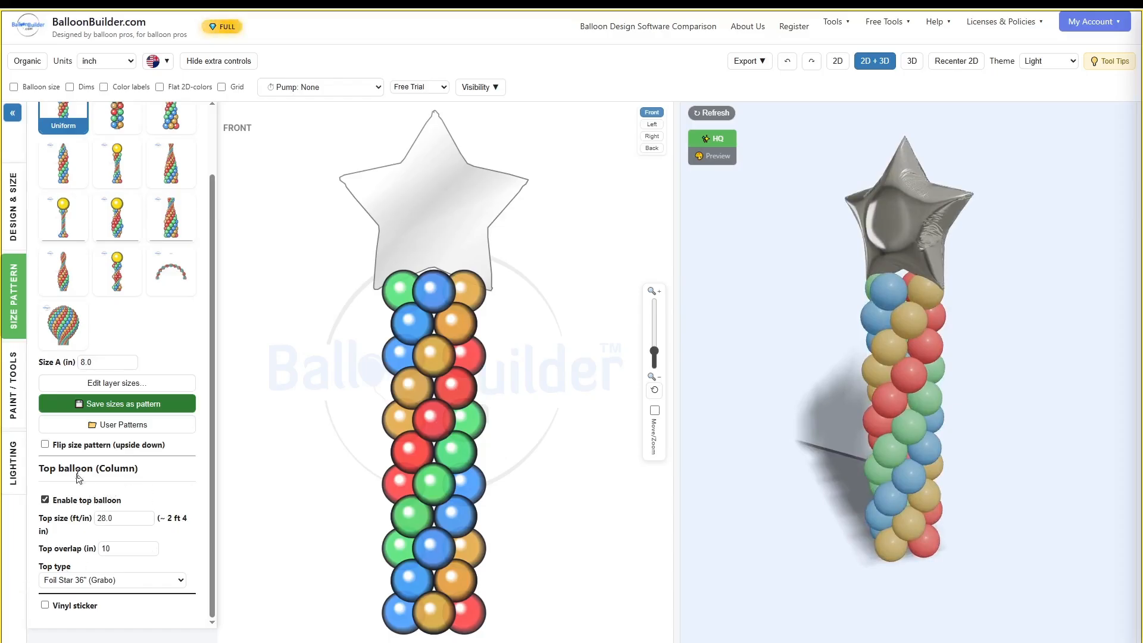
- Rotate the column 45° and check in 3D how the balloons sit beneath the foil star
click(14, 221)
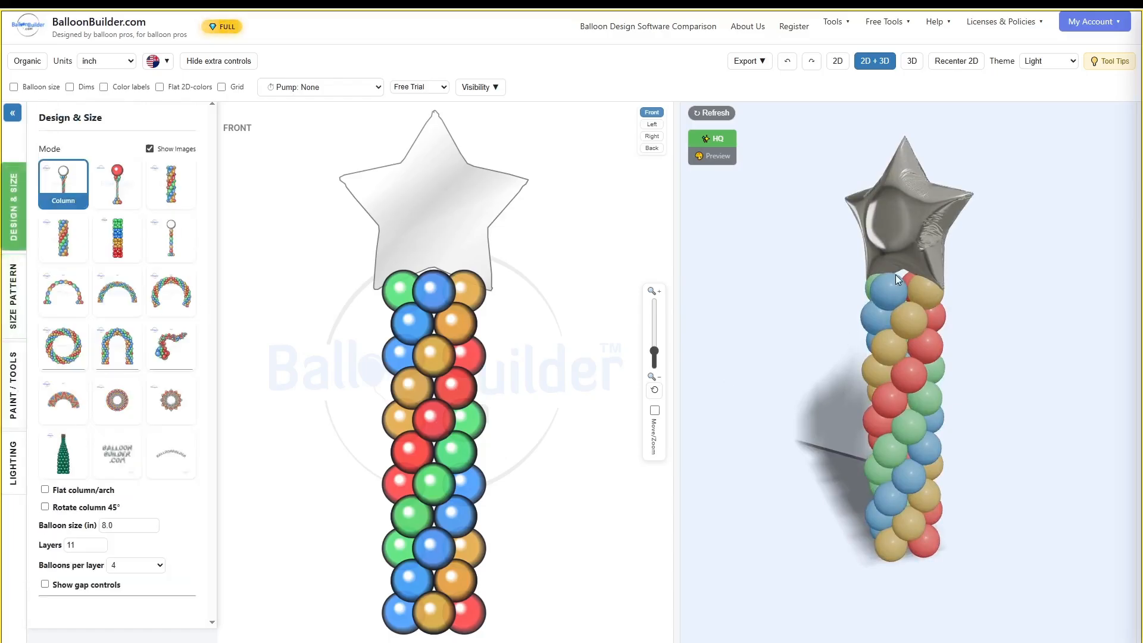
drag(900, 290, 912, 312)
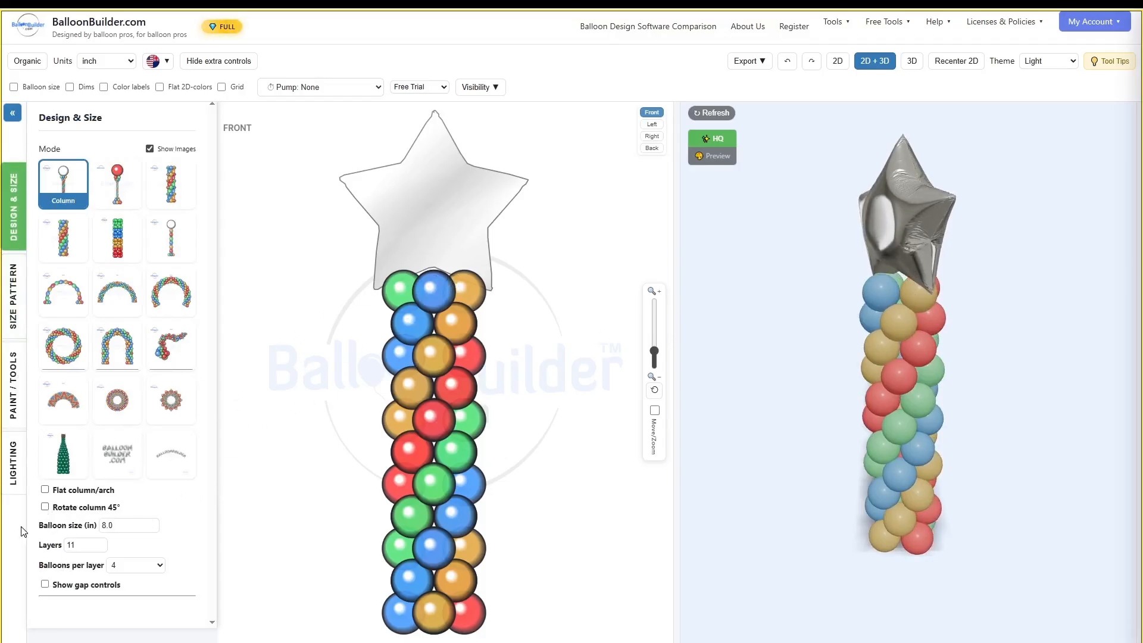
click(45, 507)
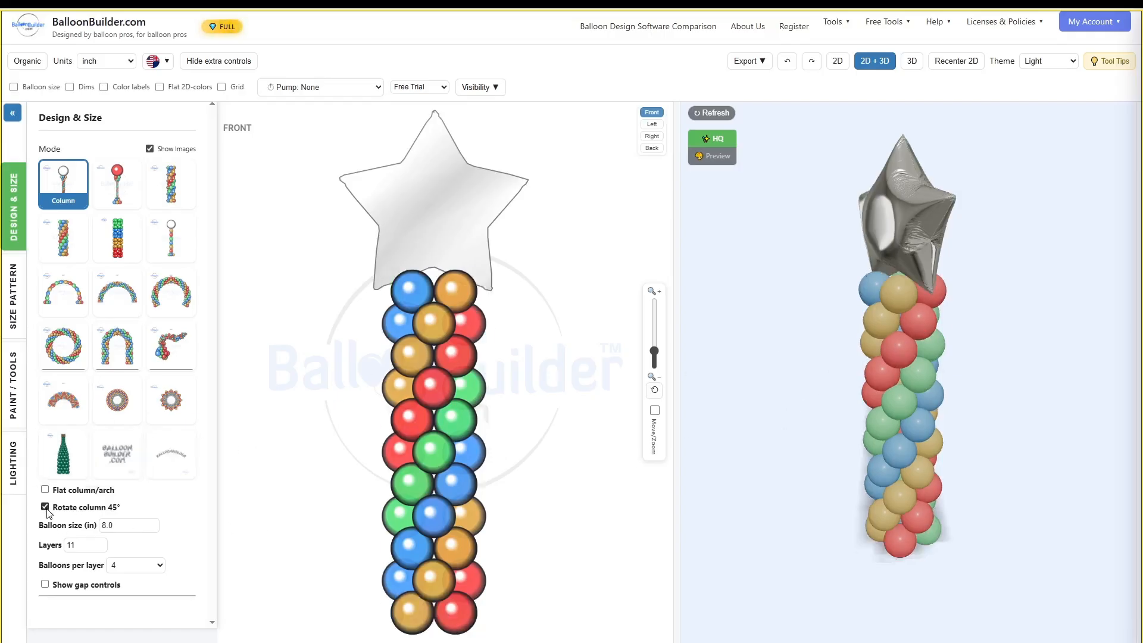
drag(715, 393, 821, 390)
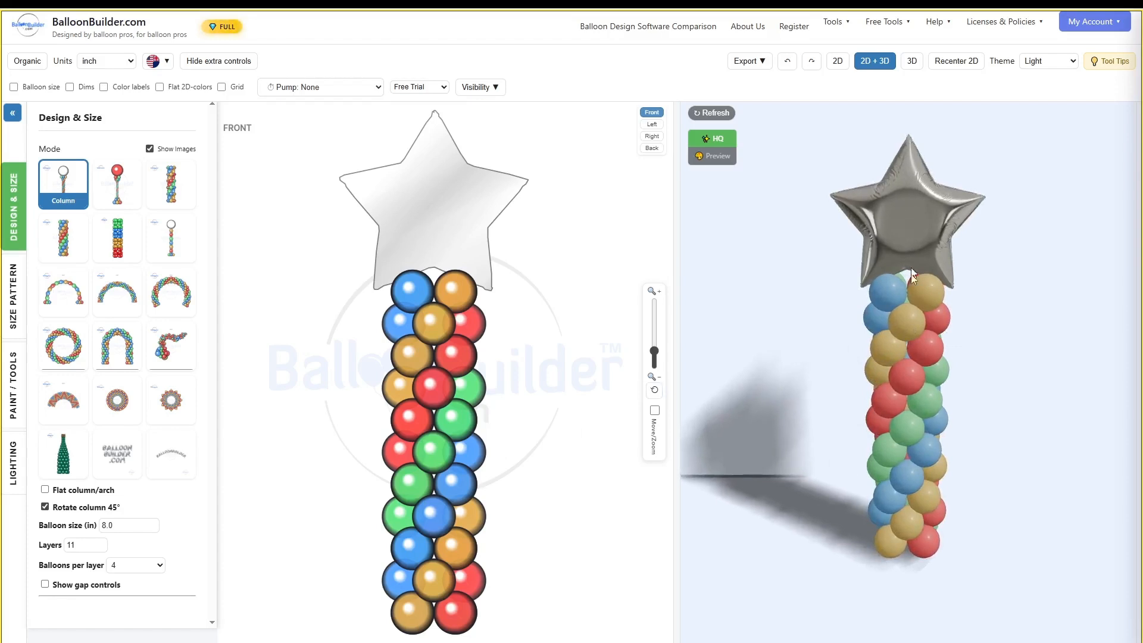
drag(937, 267, 940, 344)
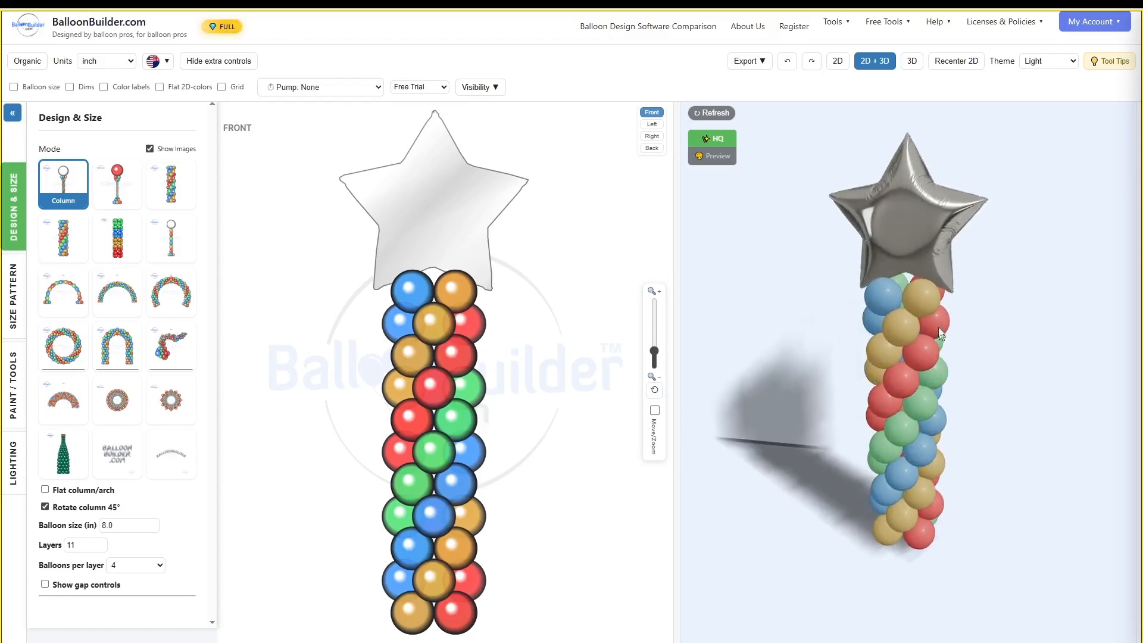
- Turn off the 45° column rotation and change the top balloon type to Foil Heart 36" (Grabo)
click(46, 508)
click(13, 296)
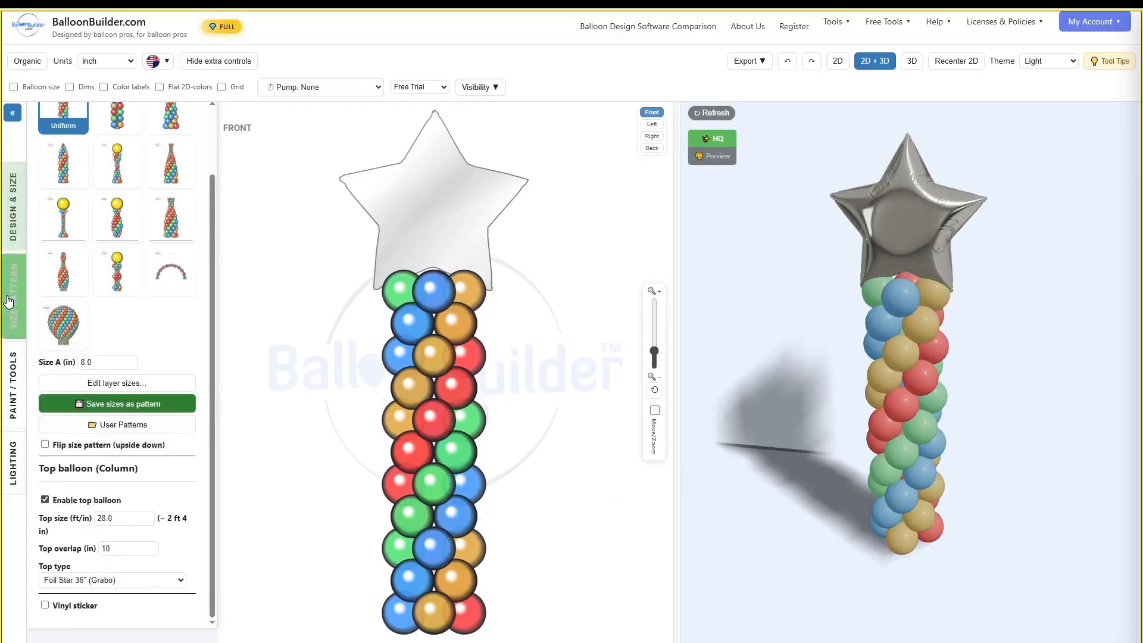
click(113, 581)
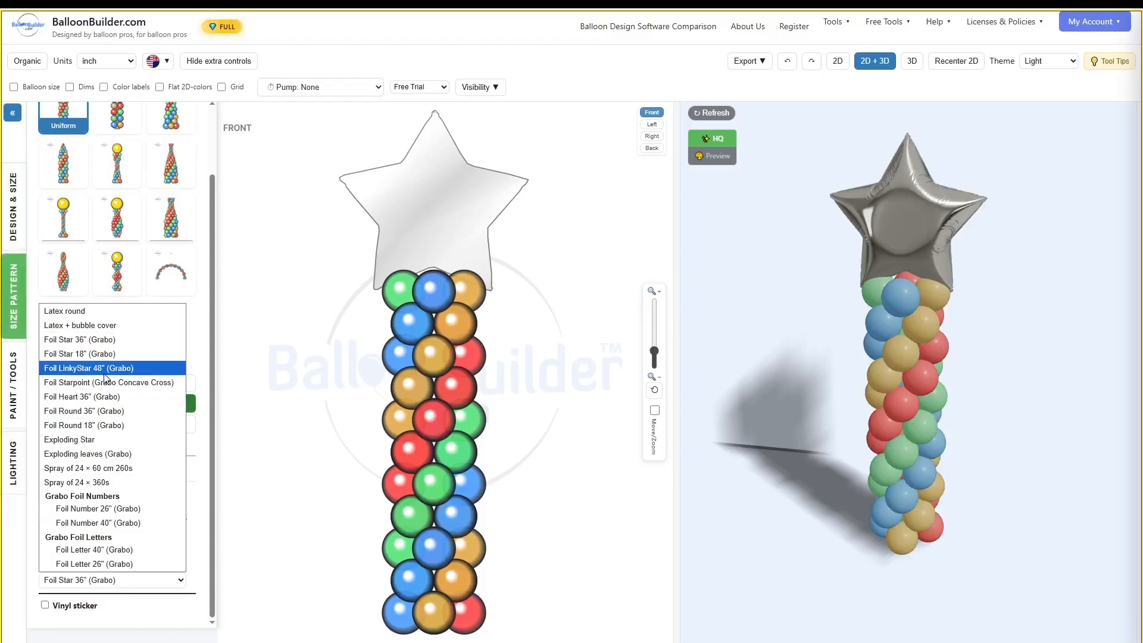
click(101, 397)
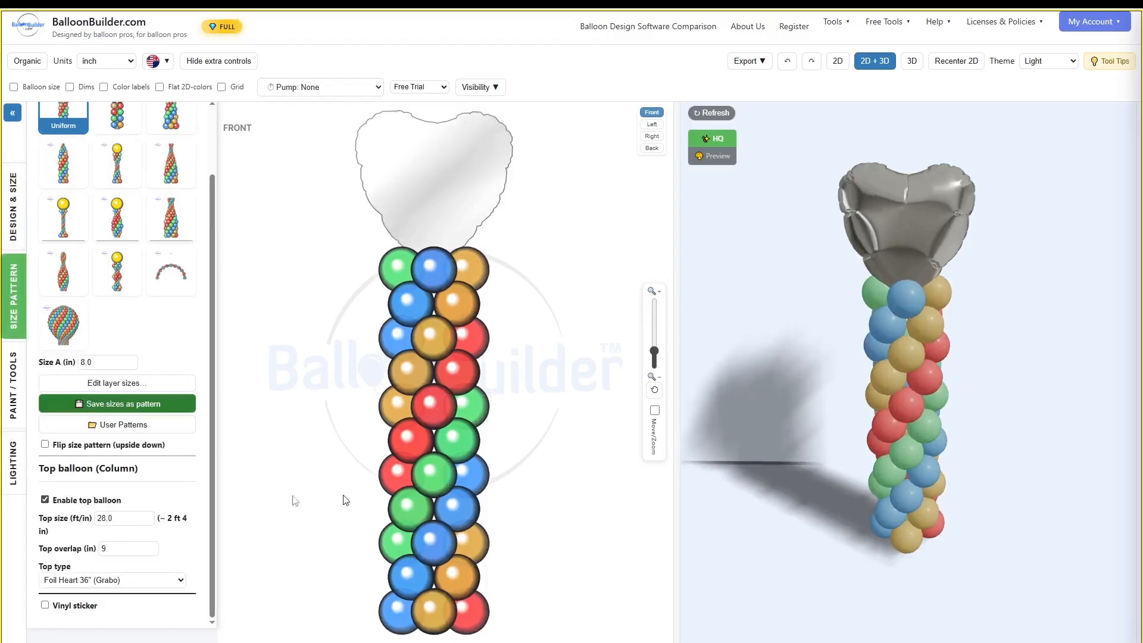
- Change the top balloon type to Spray of 24 × 60 cm 260s and set the top size to 20 inches
click(99, 580)
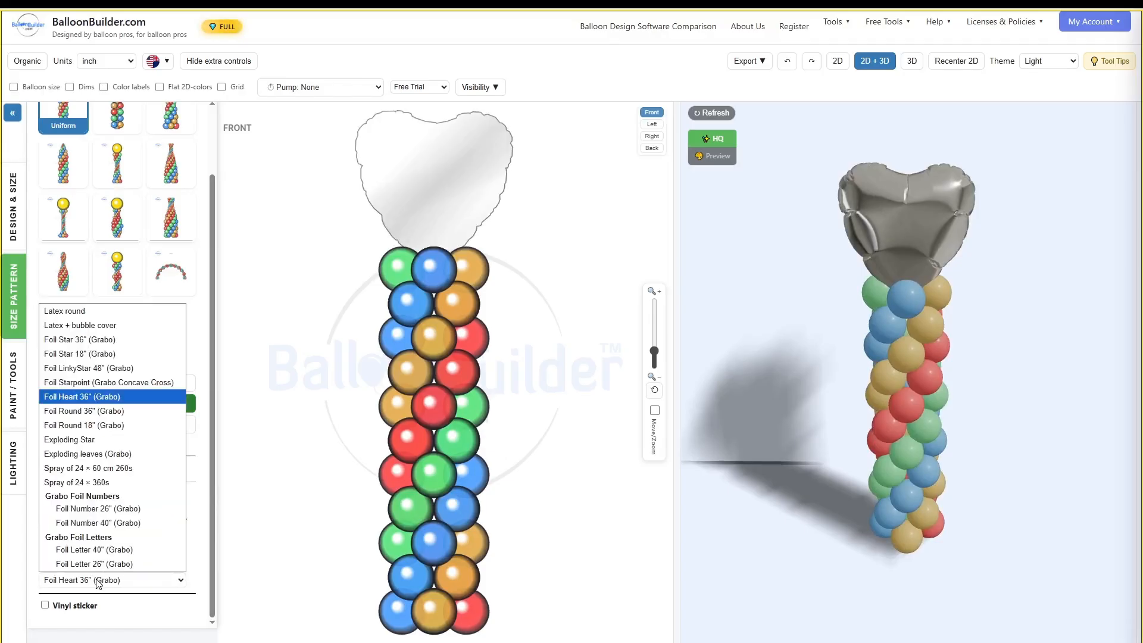
click(87, 468)
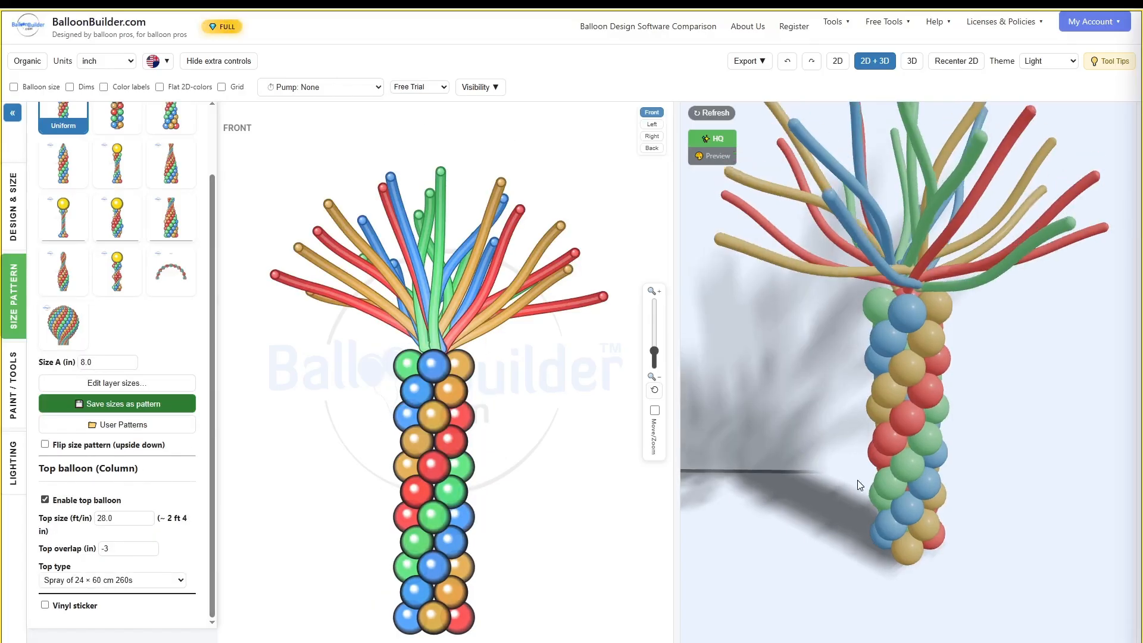
click(113, 519)
drag(113, 519, 72, 524)
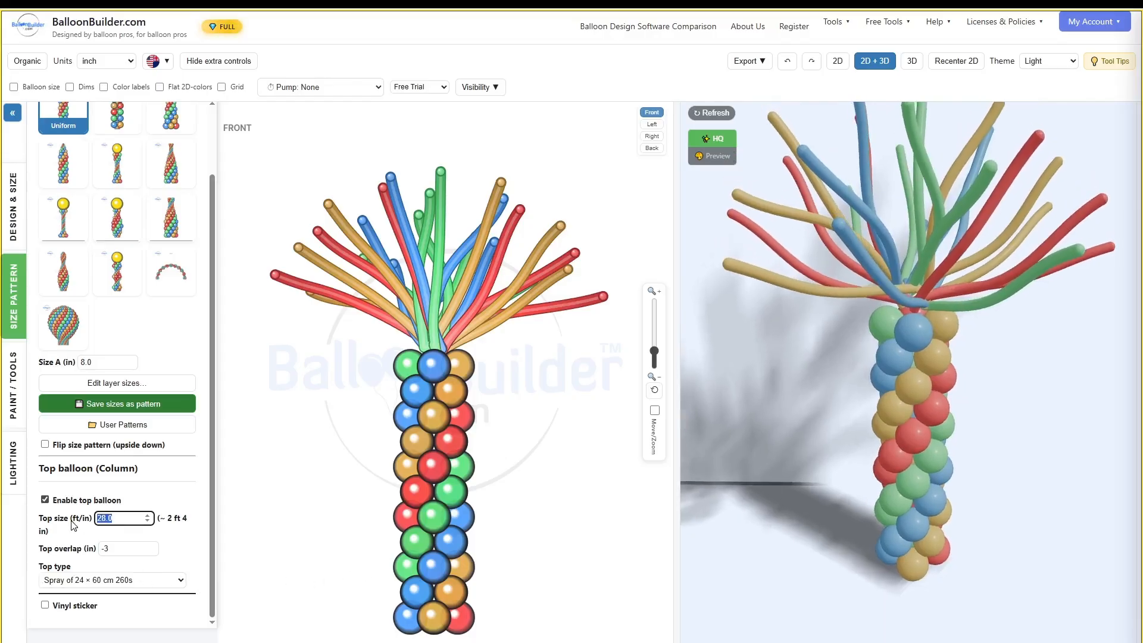
text(20)
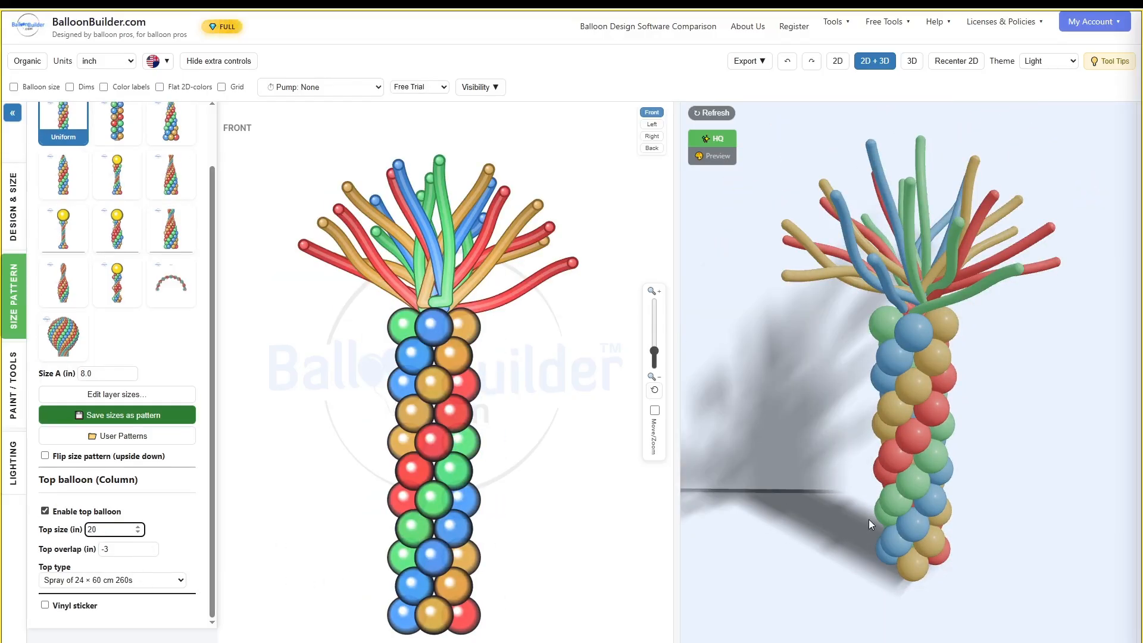
click(863, 501)
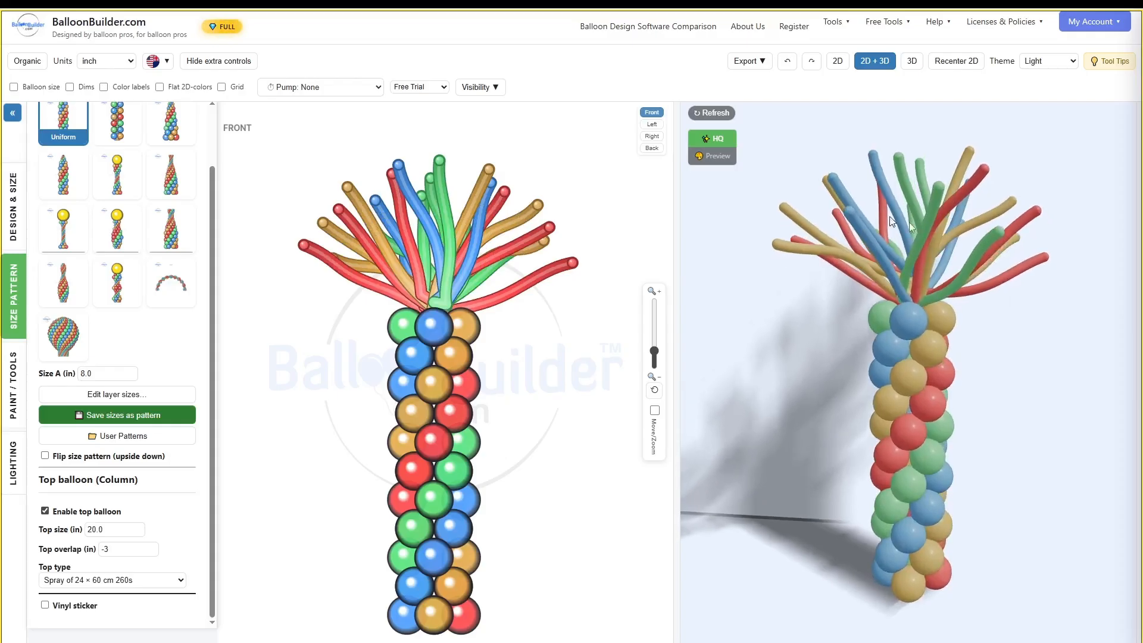
- Switch the top balloon type to Foil Number 26" (Grabo) with 1 as the first number and refresh the 3D view
click(128, 578)
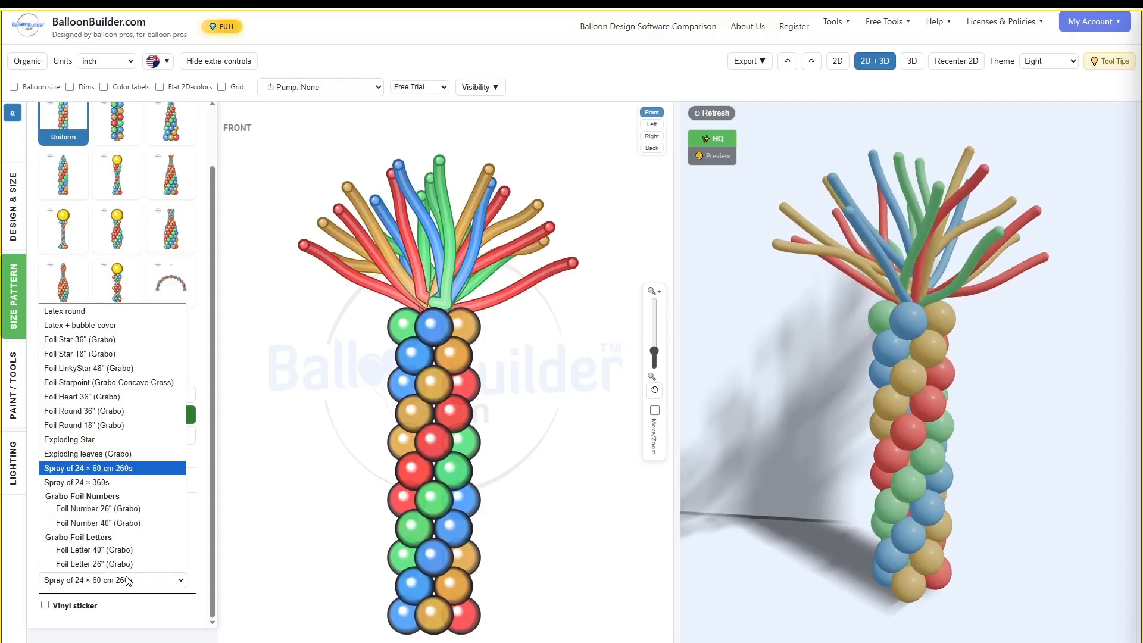
click(86, 509)
scroll(168, 571, down, 1)
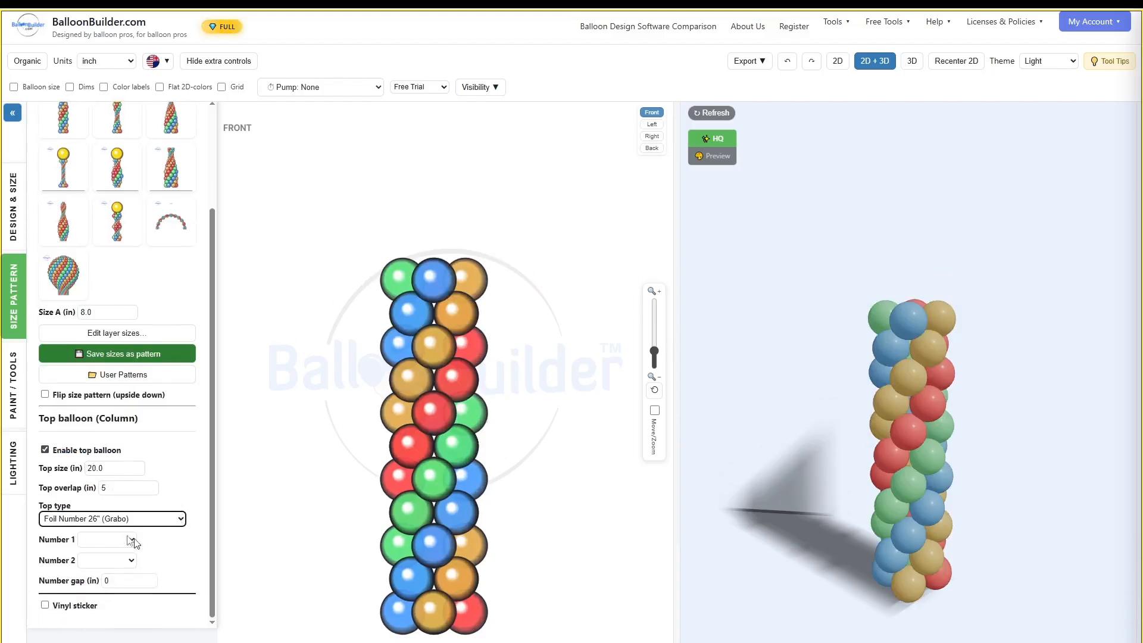
click(105, 542)
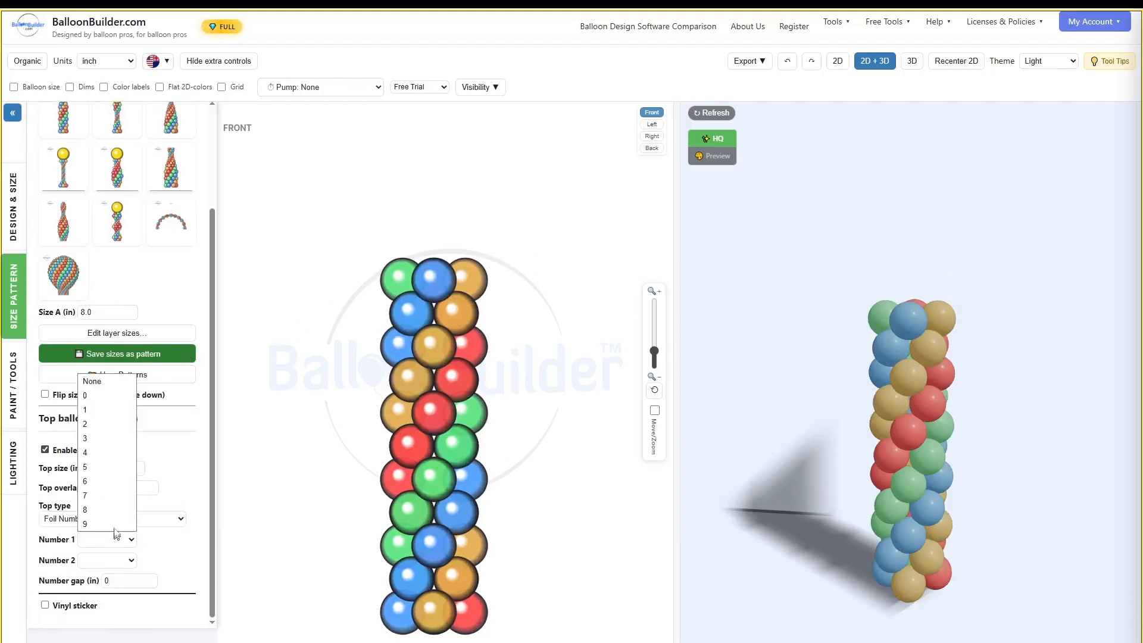
click(101, 410)
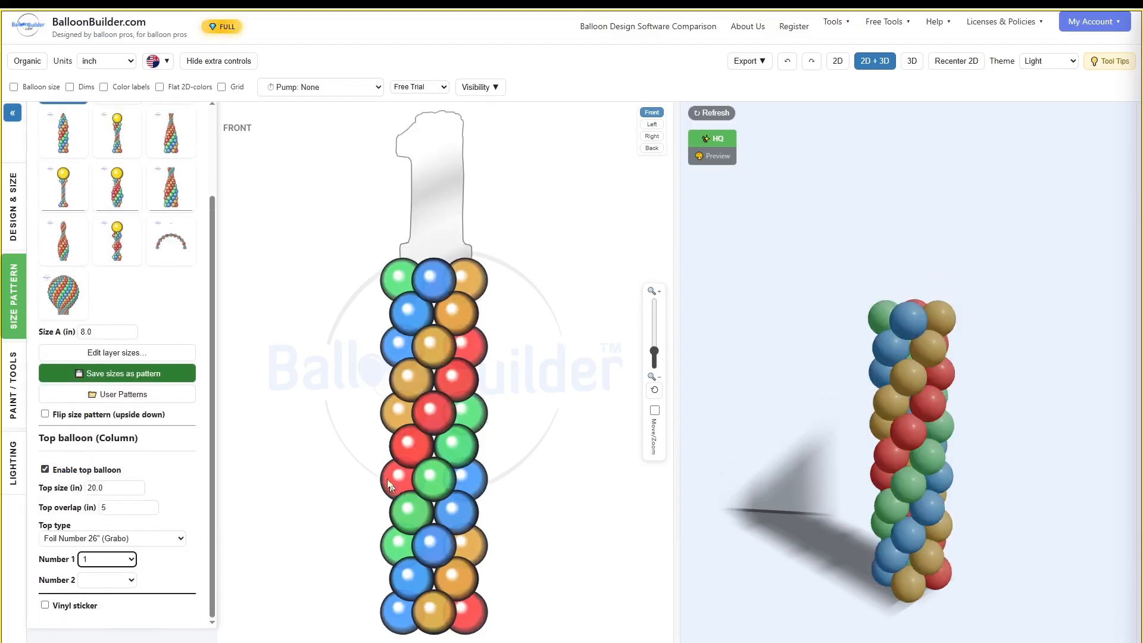
click(711, 112)
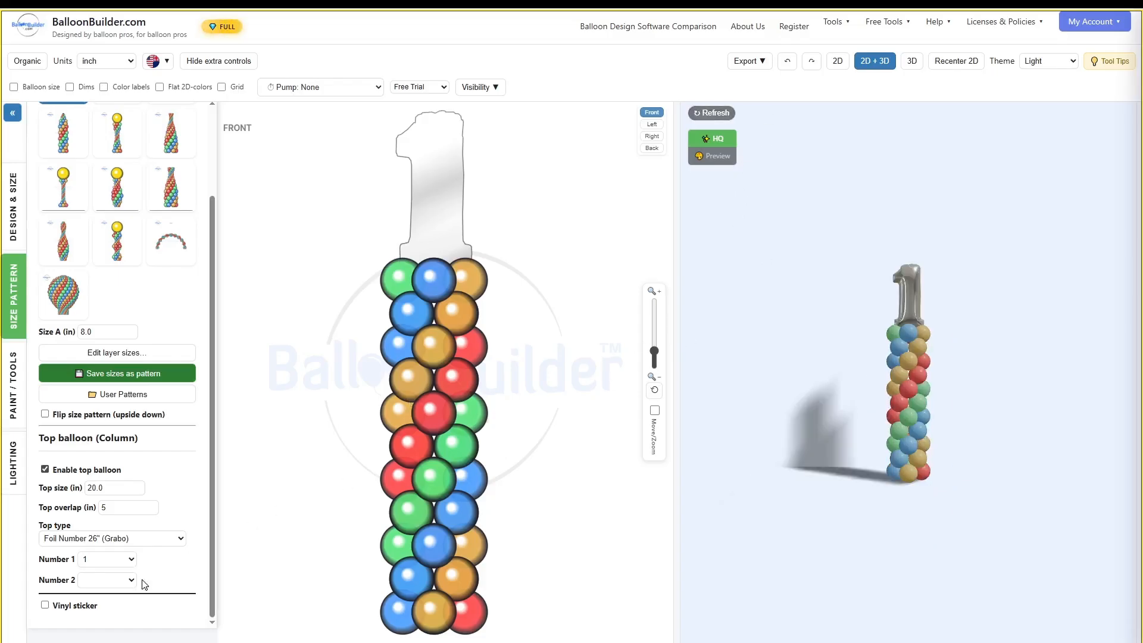
- Set the second foil number to 0 and check the number topper in 3D
click(107, 581)
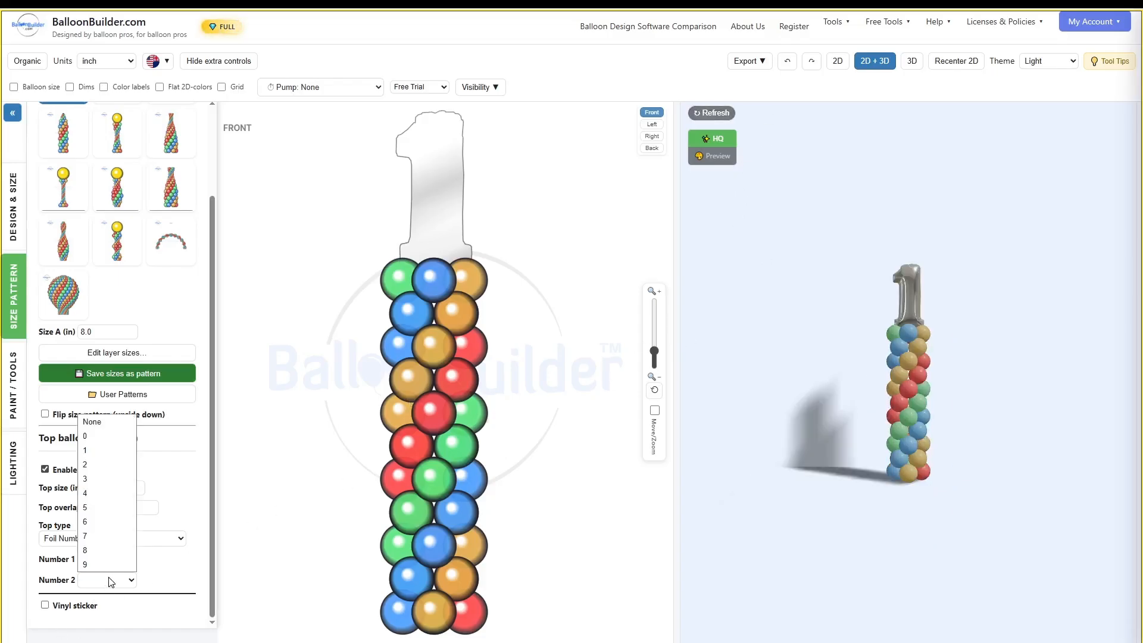
click(94, 435)
drag(915, 412, 914, 377)
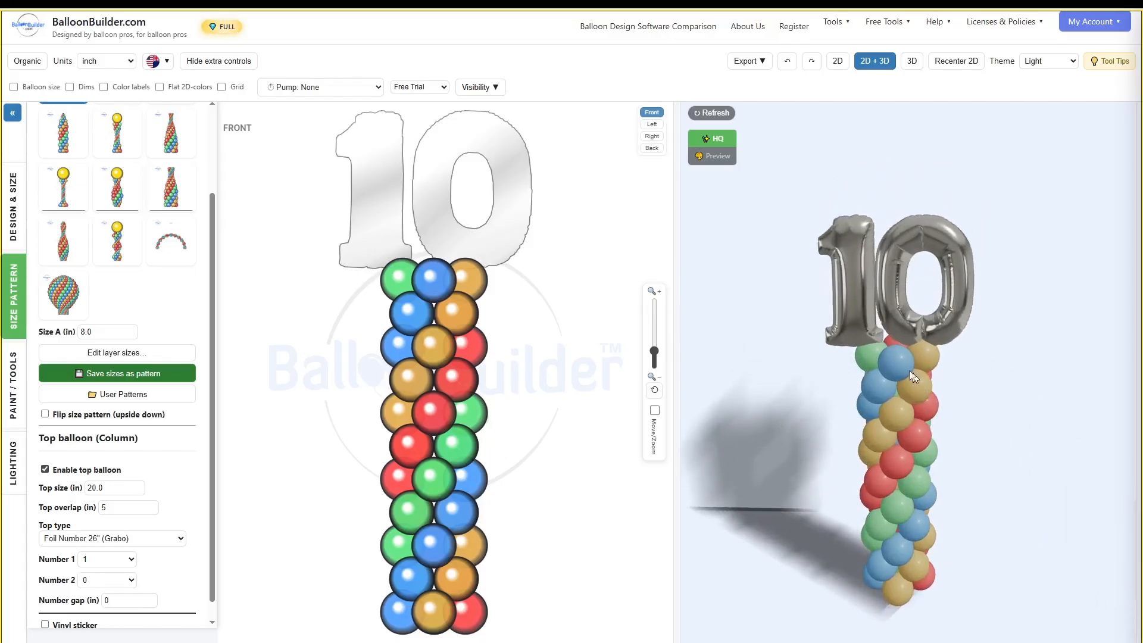
- Turn the 45° column rotation back on and inspect how the foil numbers sit on the column in 3D
click(13, 214)
click(69, 507)
drag(872, 441, 762, 427)
drag(887, 421, 889, 438)
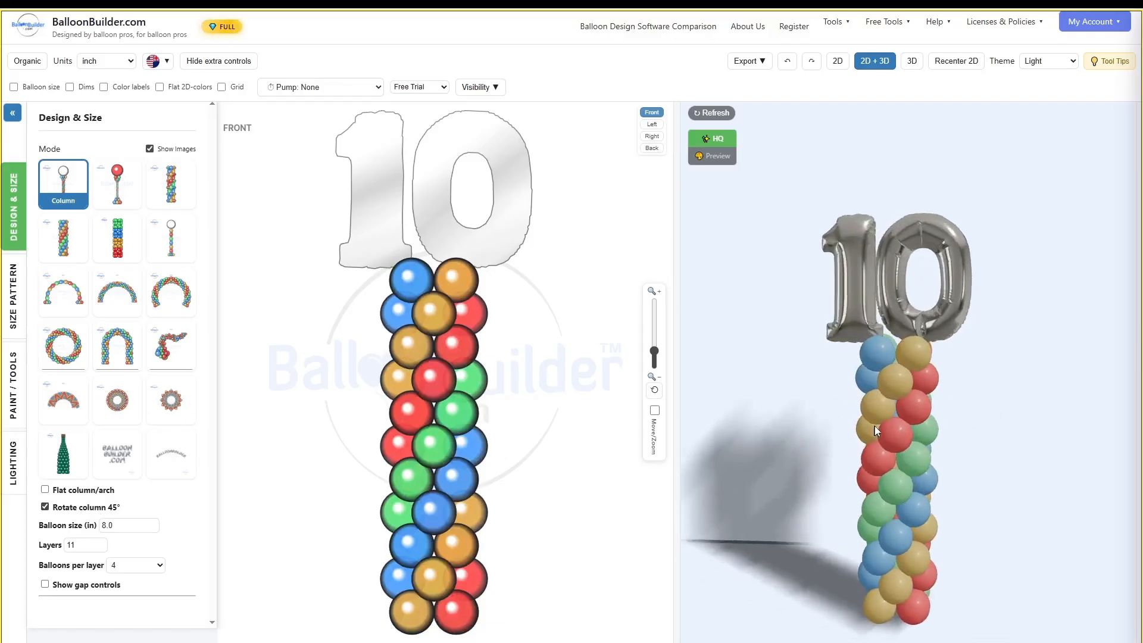
drag(905, 373, 906, 378)
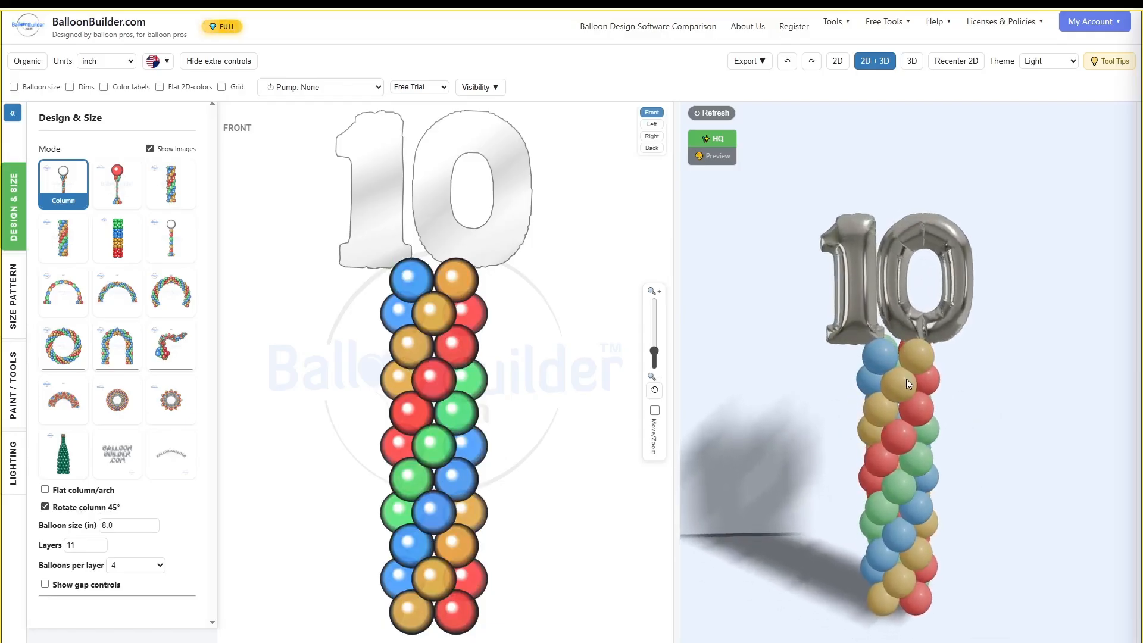
- Change the top balloon type to Latex + bubble cover and inspect it up close in 3D
click(10, 310)
scroll(122, 553, down, 1)
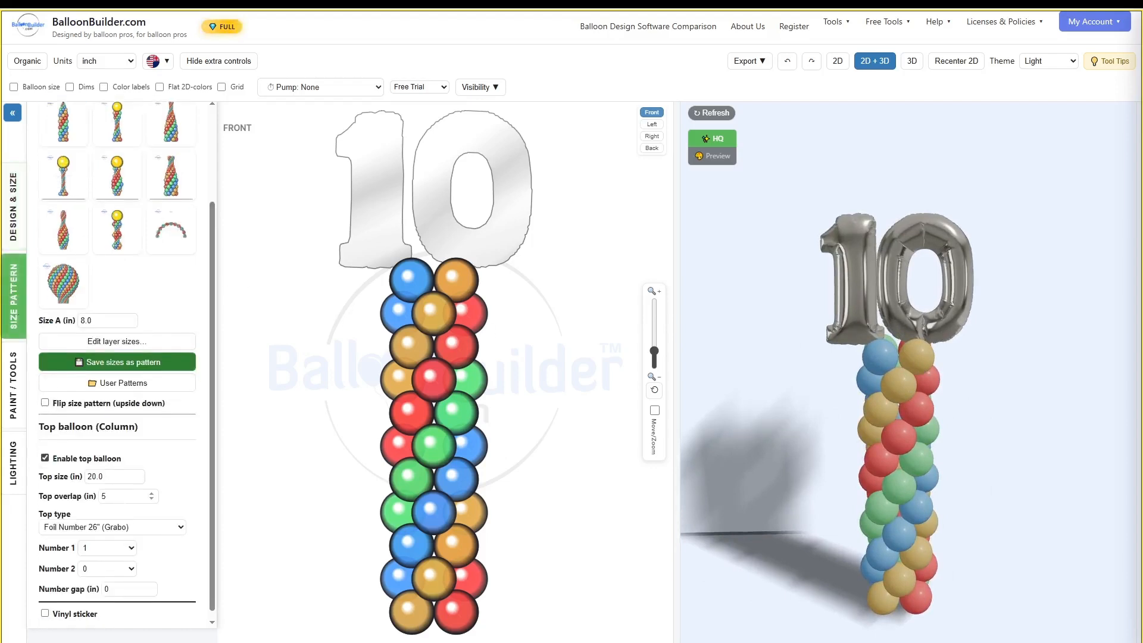
click(125, 523)
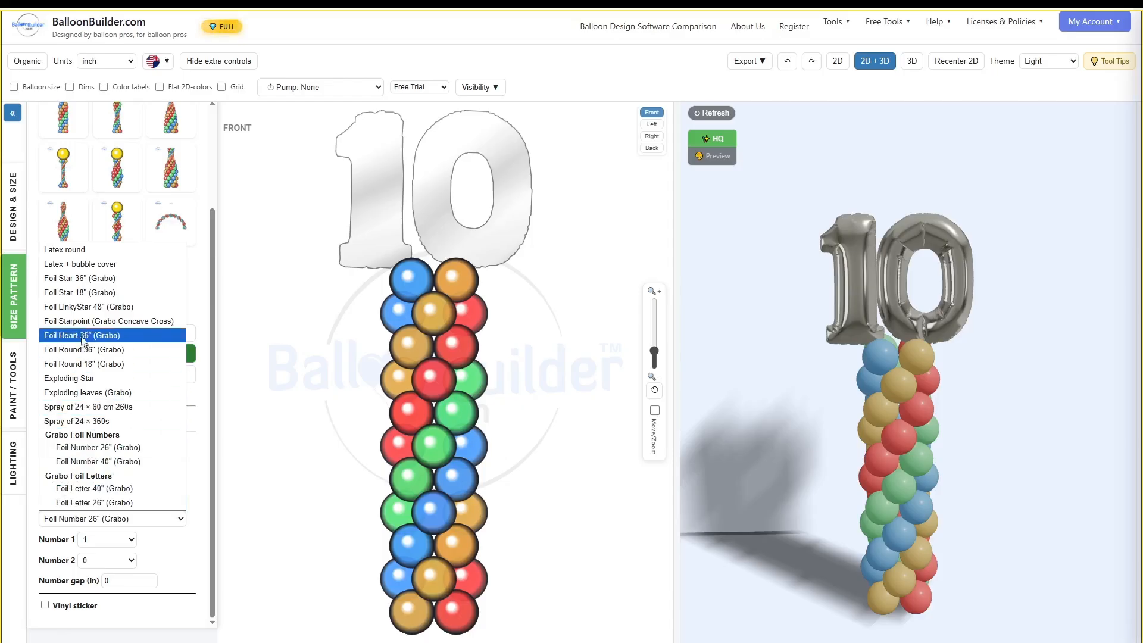
click(95, 266)
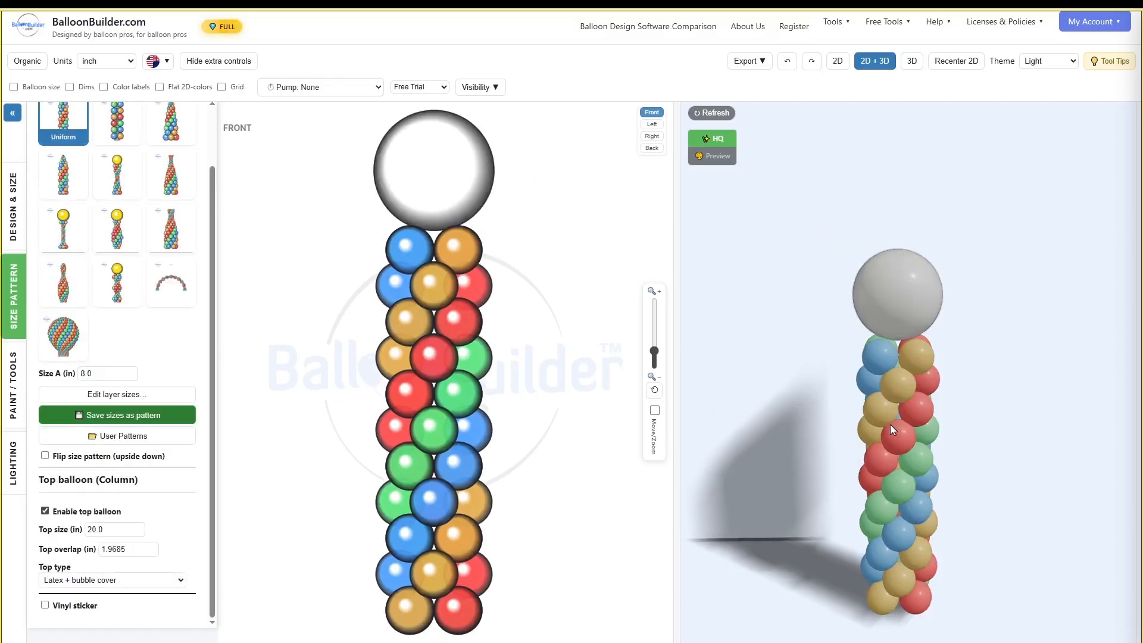
scroll(898, 367, up, 5)
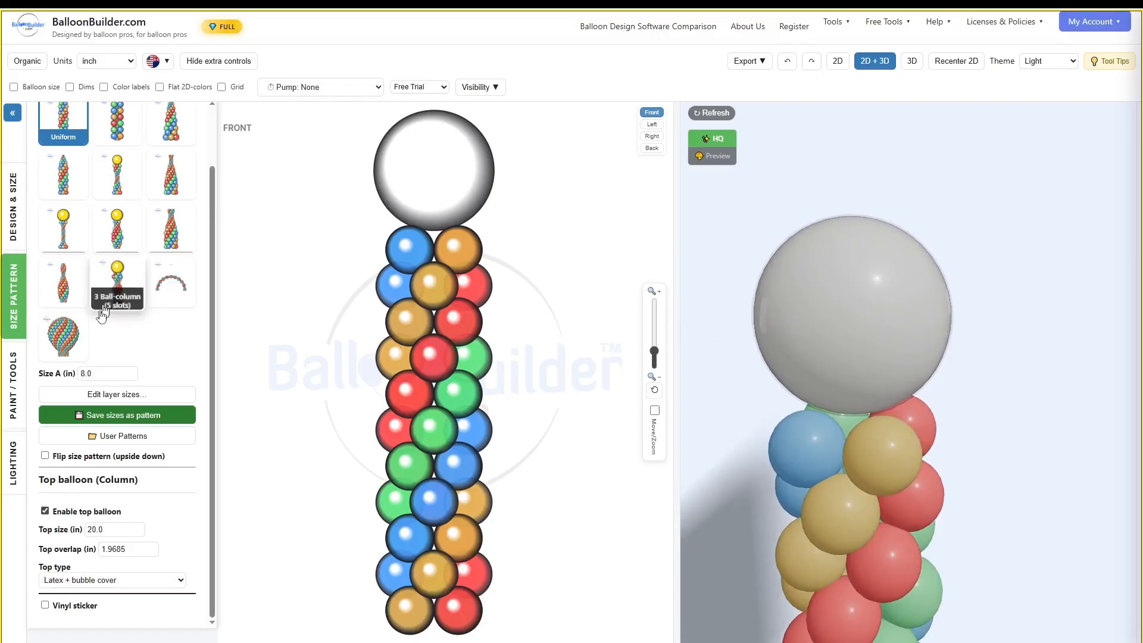
- Color the top balloon metallic gold from the latex palette and inspect its finish in 3D
click(13, 384)
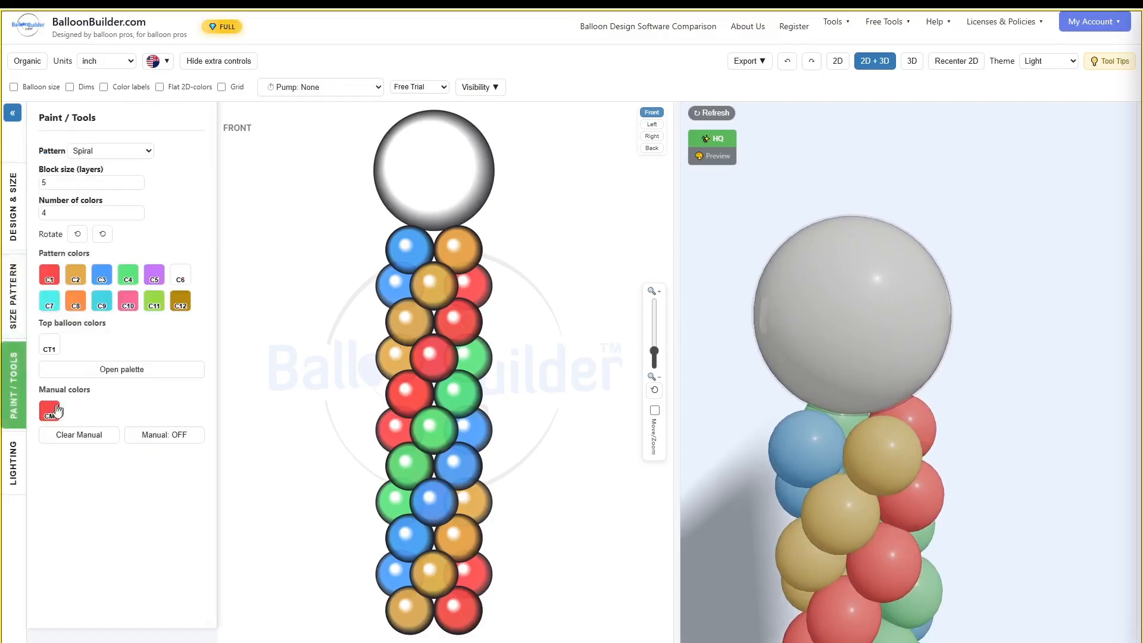
click(54, 346)
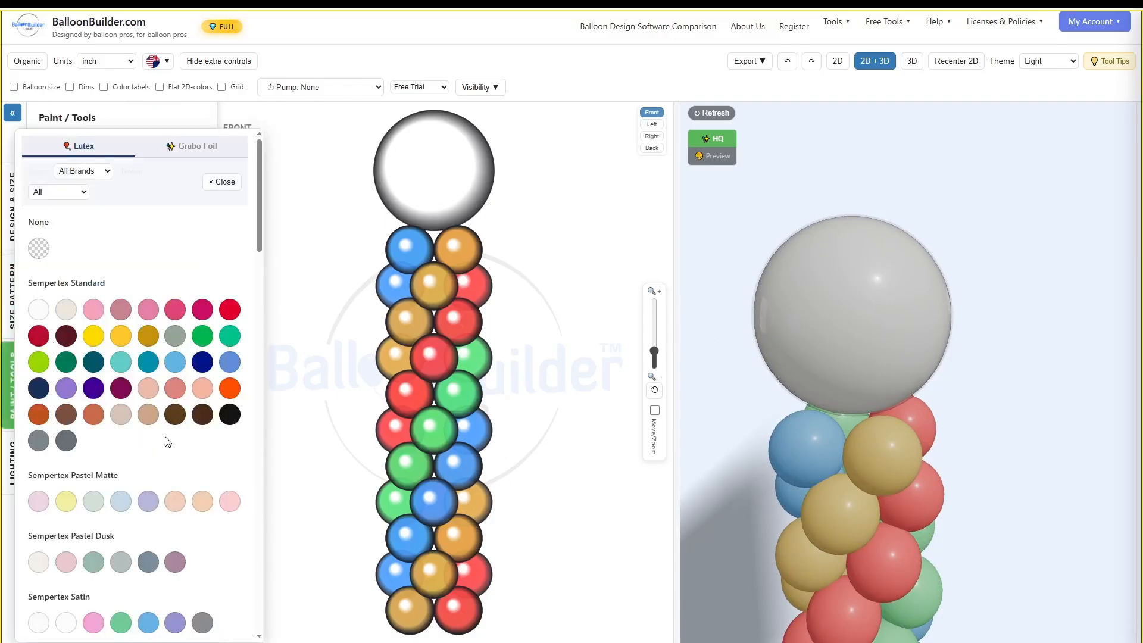
scroll(171, 439, down, 4)
click(65, 534)
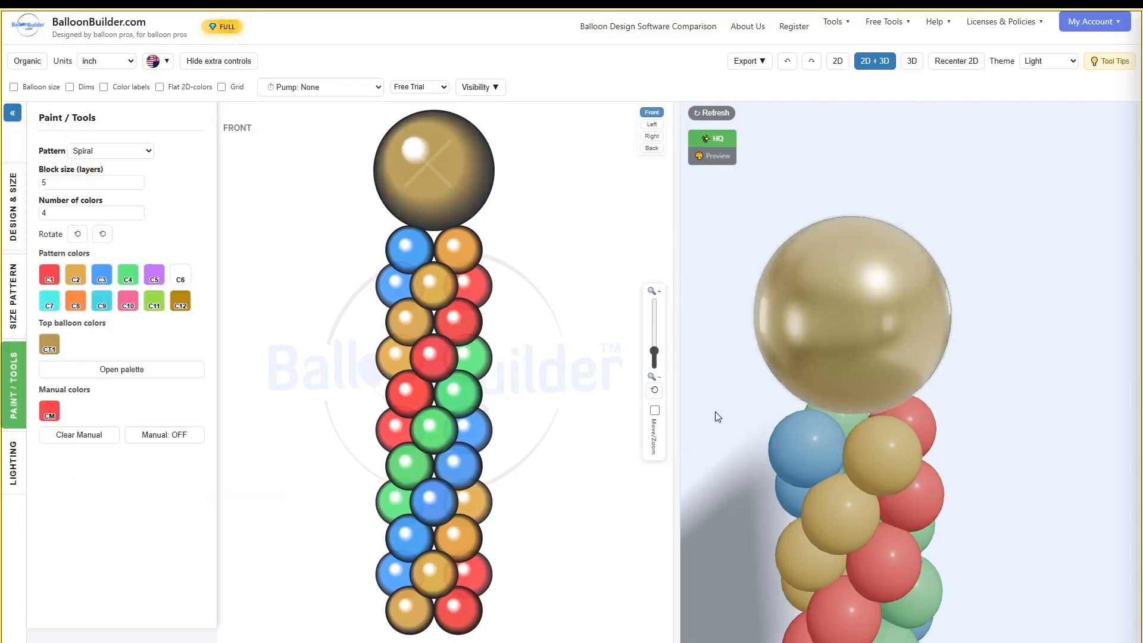
drag(834, 420, 874, 388)
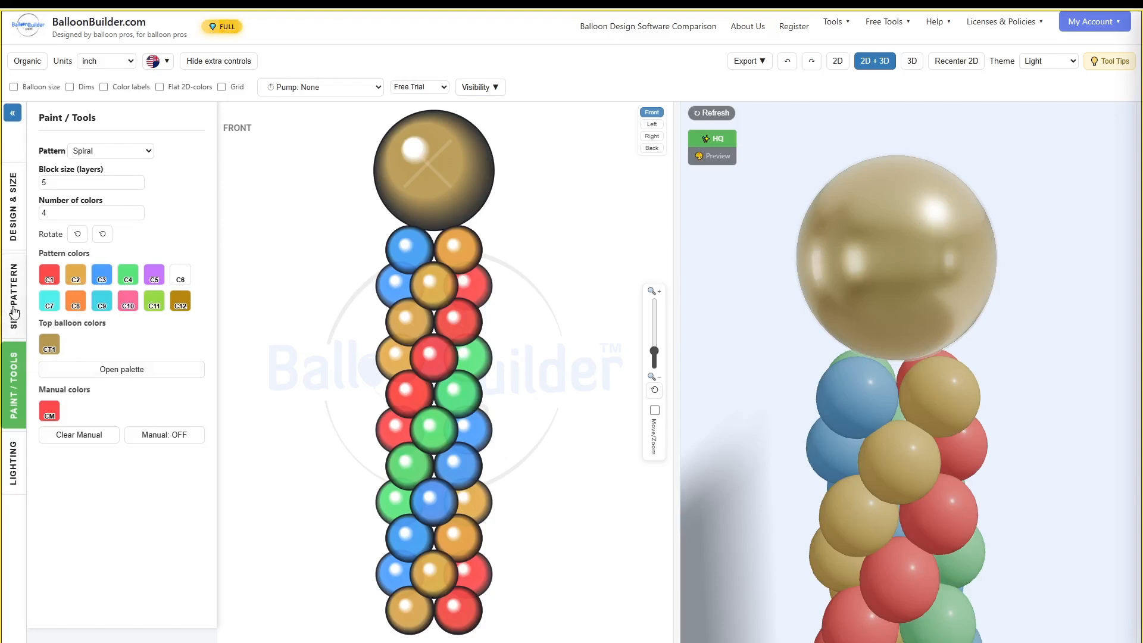
- Change the top balloon type to Latex round and view the column in 3D
click(14, 310)
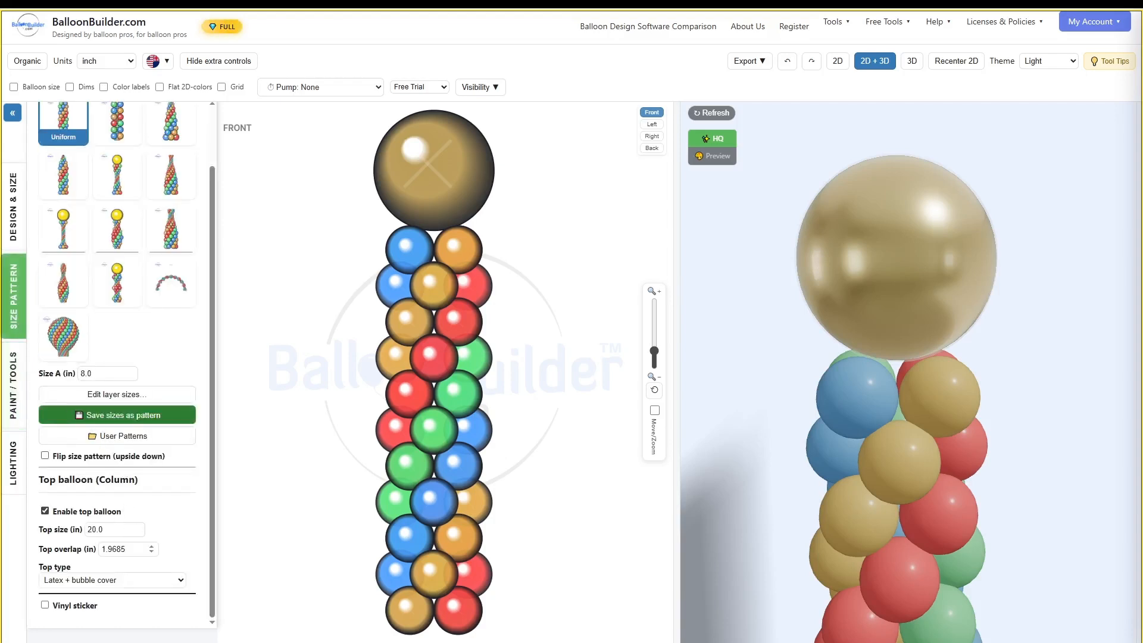
click(117, 578)
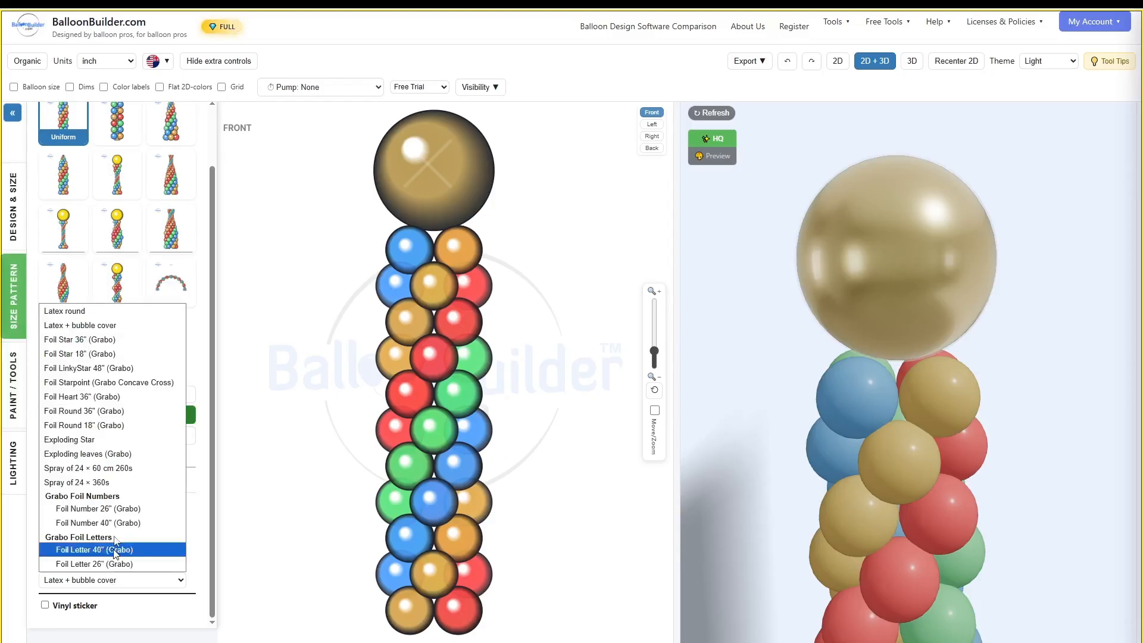
click(107, 311)
mouse_move(888, 272)
mouse_down()
mouse_move(864, 301)
mouse_move(892, 259)
mouse_up()
scroll(884, 372, down, 5)
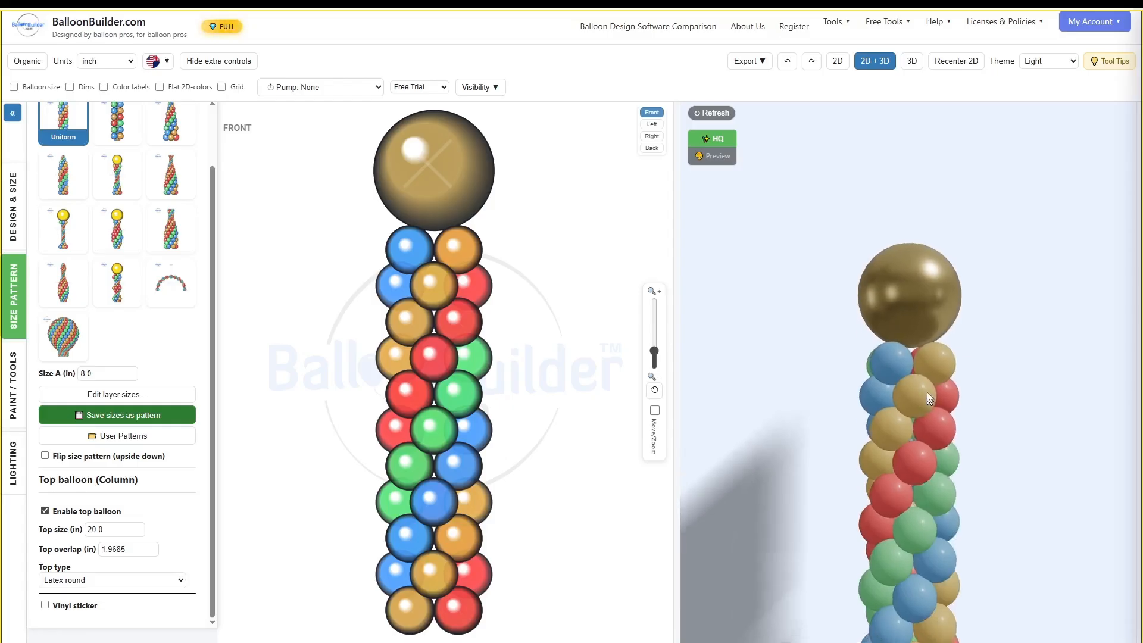
- Set the top balloon's overlap to 2 inches and check its seating on the column in 3D
drag(128, 549, 40, 561)
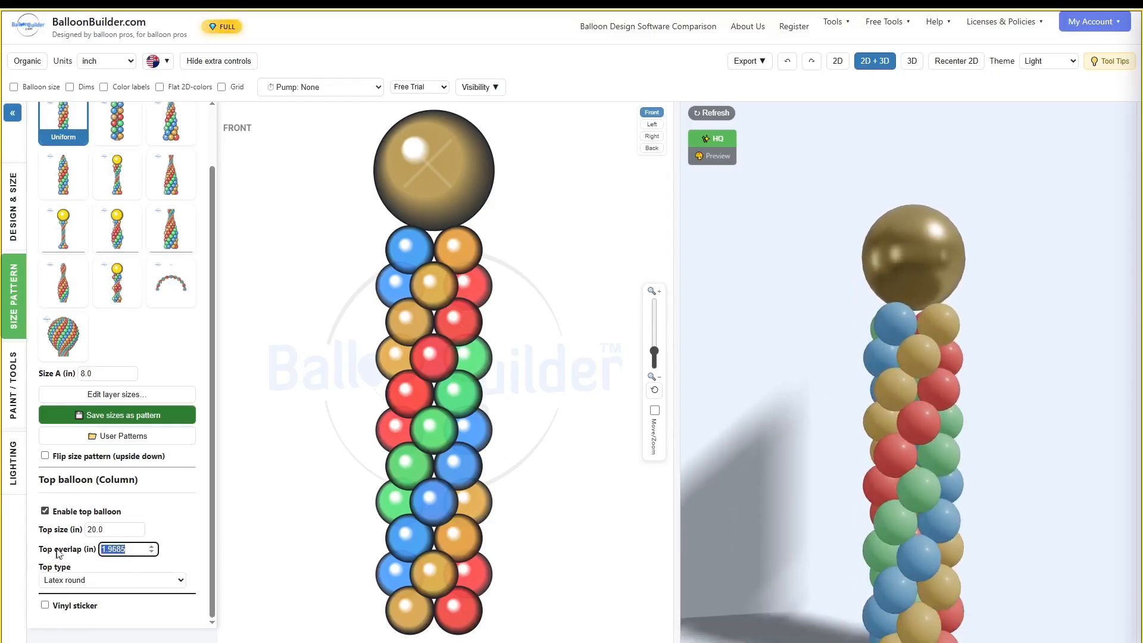
text(2)
click(961, 516)
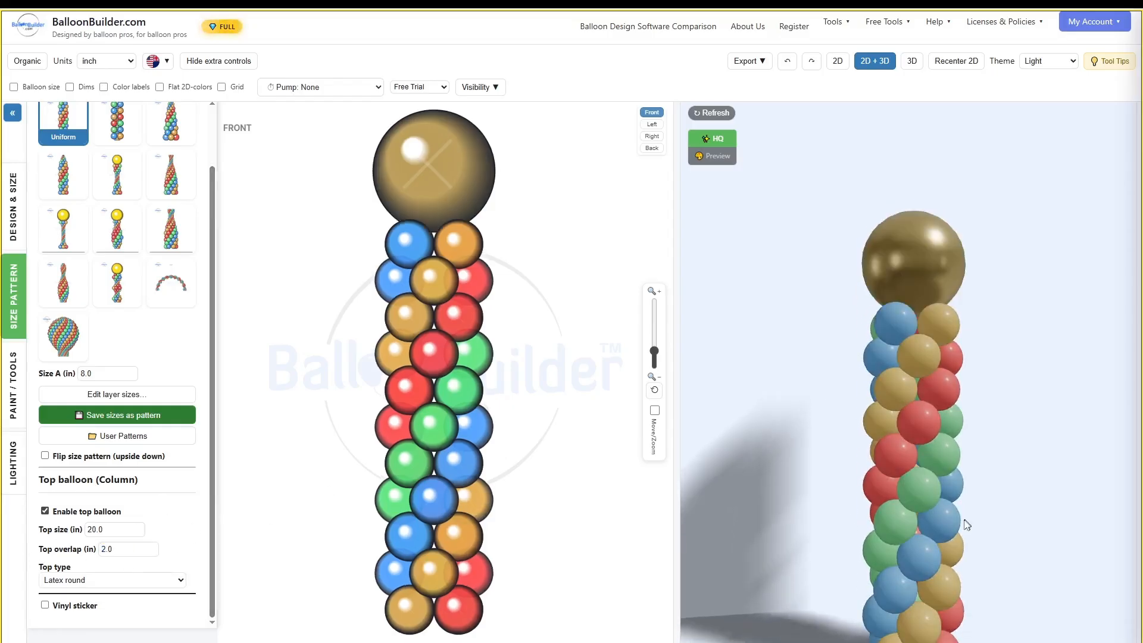
drag(954, 524, 930, 528)
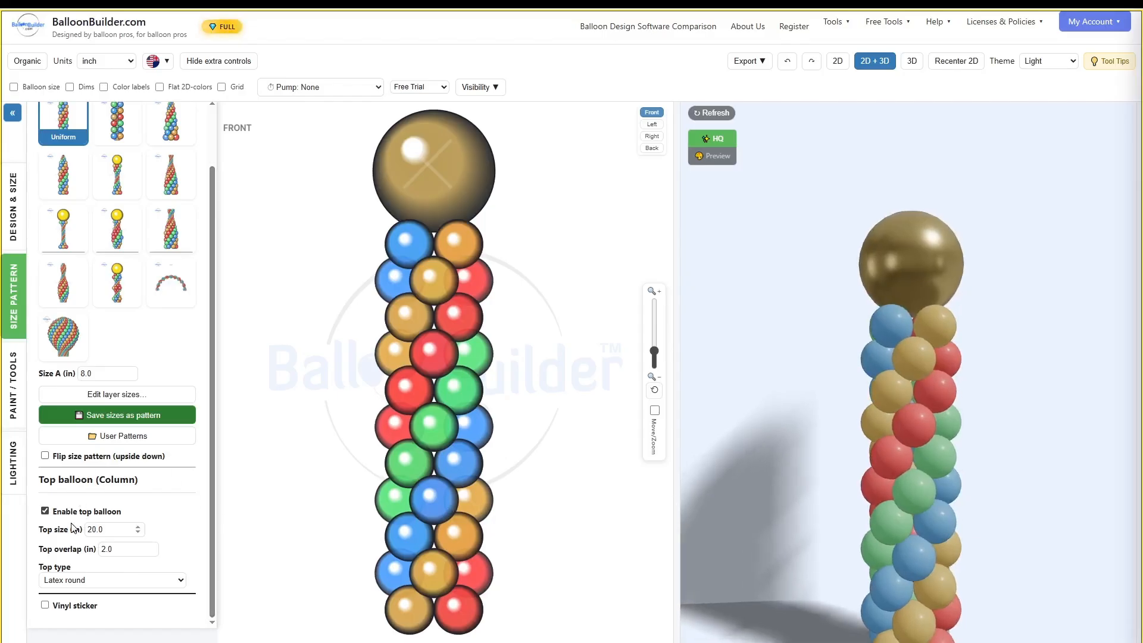
- Recolor the top balloon white from the Sempertex Standard latex colors
click(20, 415)
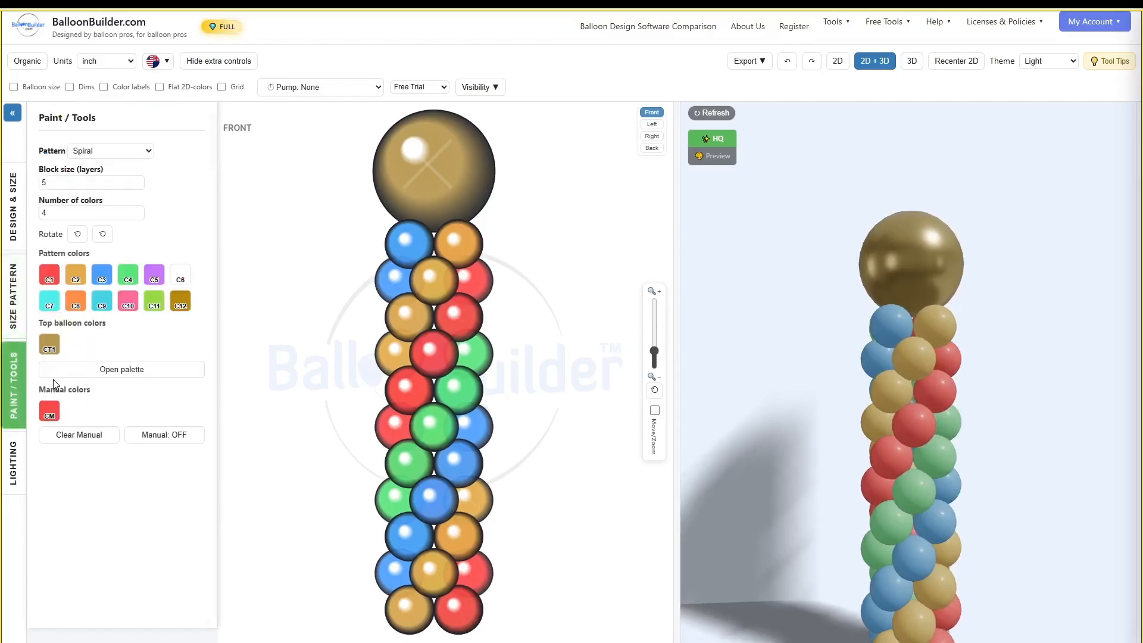
click(48, 343)
scroll(53, 250, up, 4)
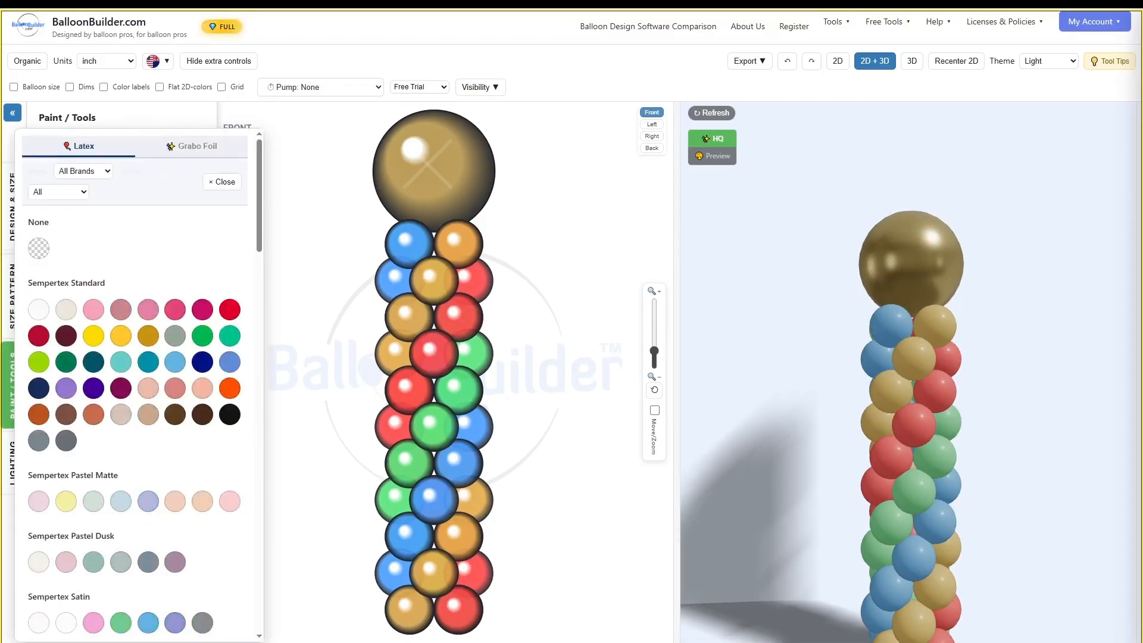
click(40, 310)
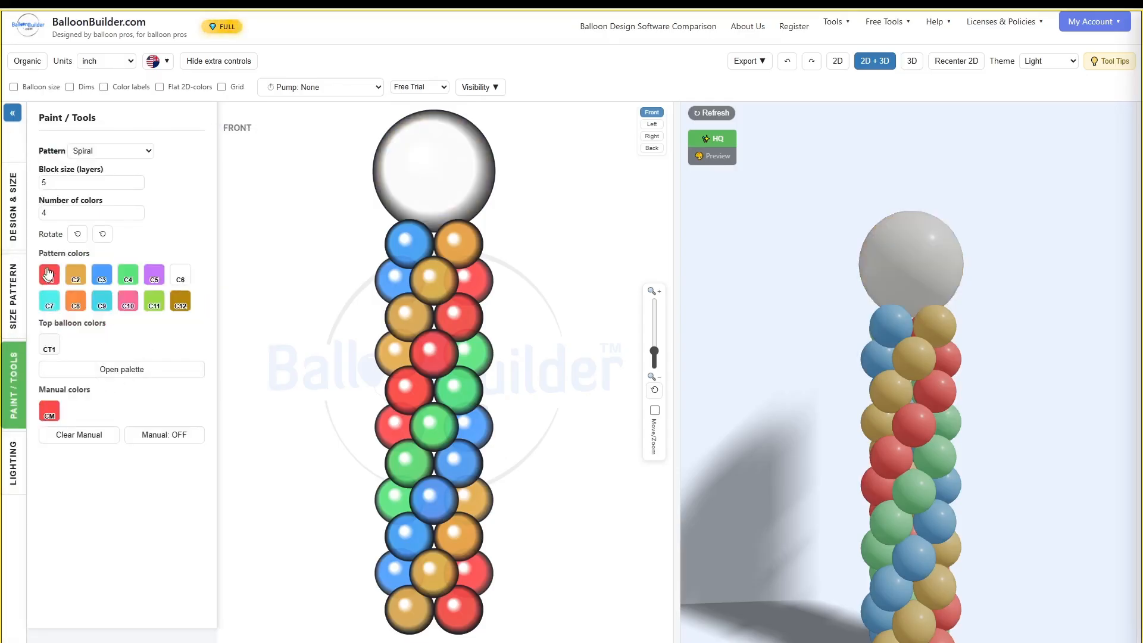
- Reduce the number of colors in the spiral pattern to 2
click(137, 216)
click(138, 215)
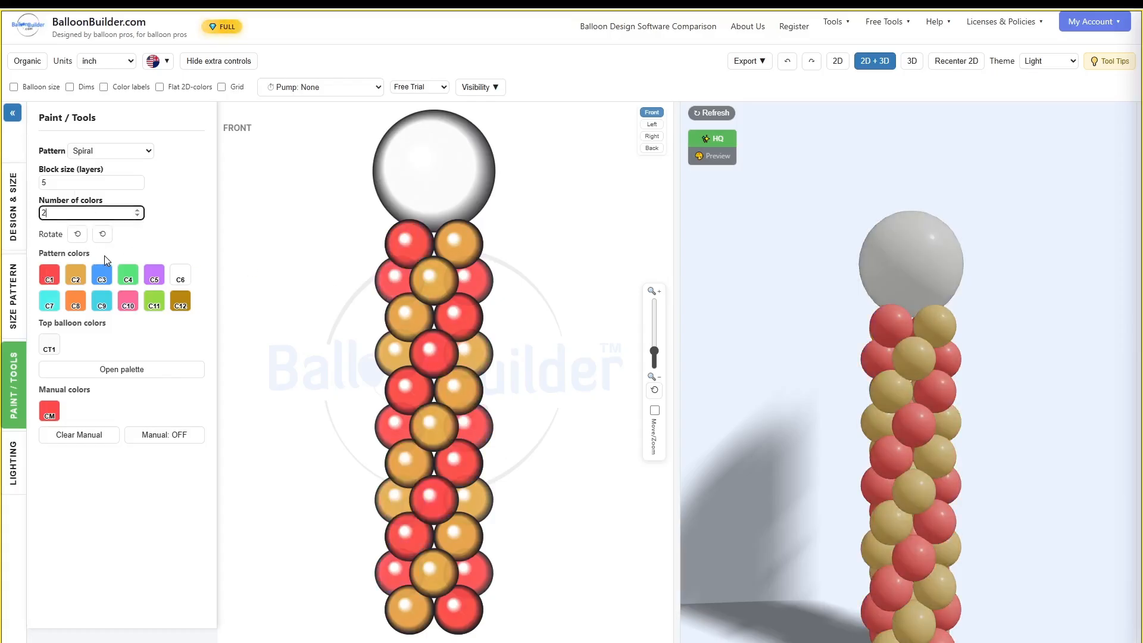
- Color the two-color spiral white and Sempertex Reflex gold, and view the whole column in 3D
click(41, 274)
click(48, 317)
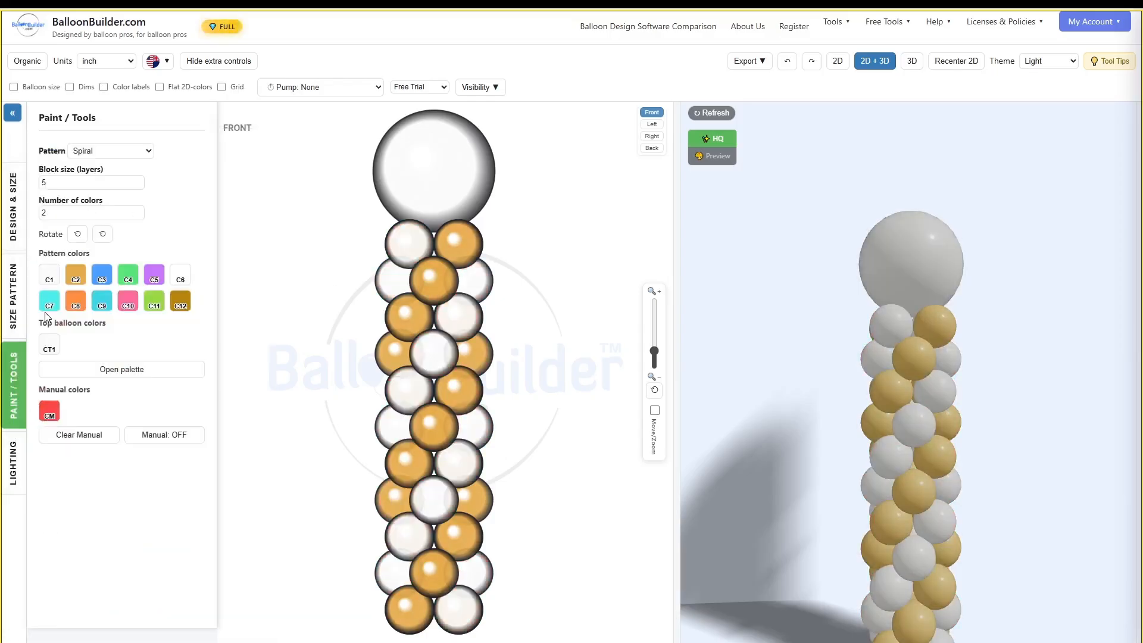
click(96, 277)
scroll(93, 438, down, 4)
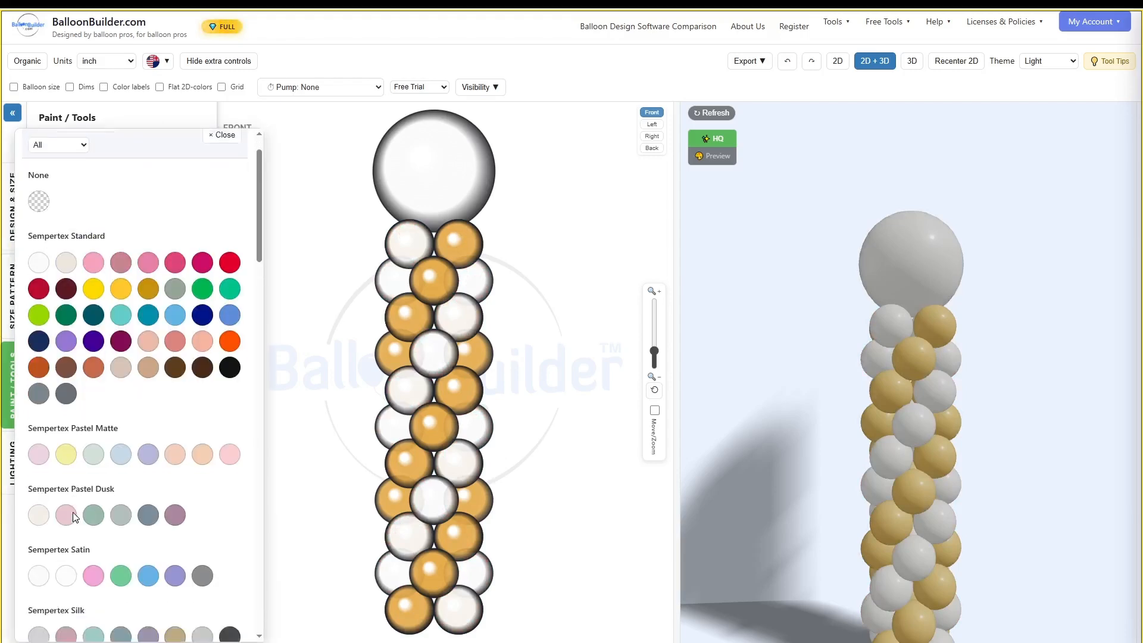
click(65, 534)
drag(899, 531, 856, 471)
scroll(863, 459, down, 3)
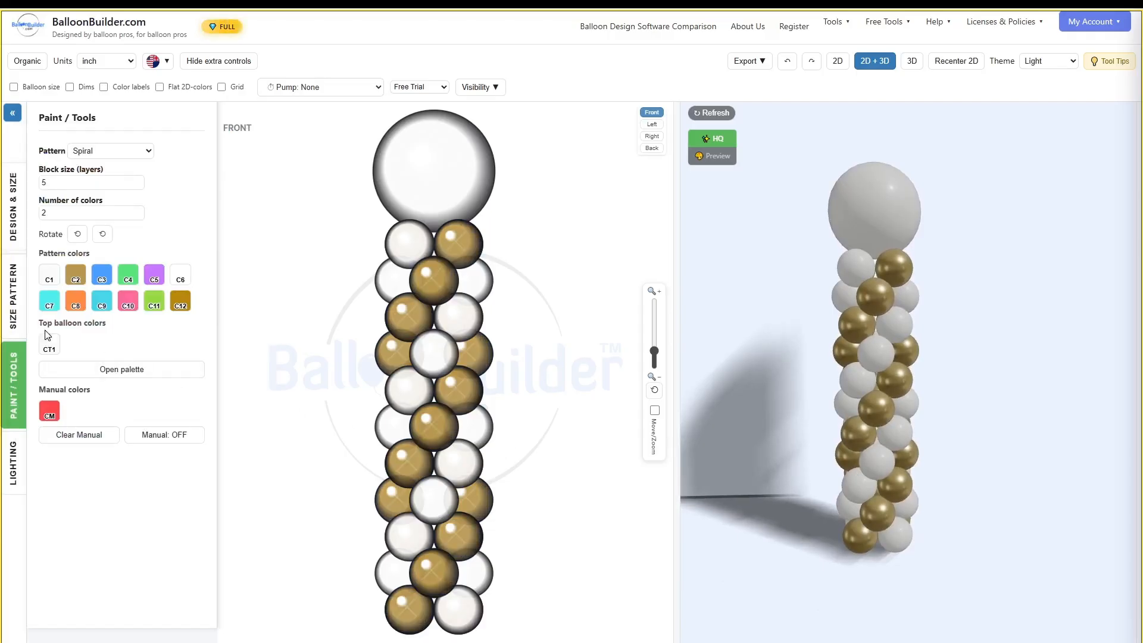
- Set the top balloon size to 26 inches and check its proportions on the column in 3D
click(14, 309)
double_click(114, 529)
text(26)
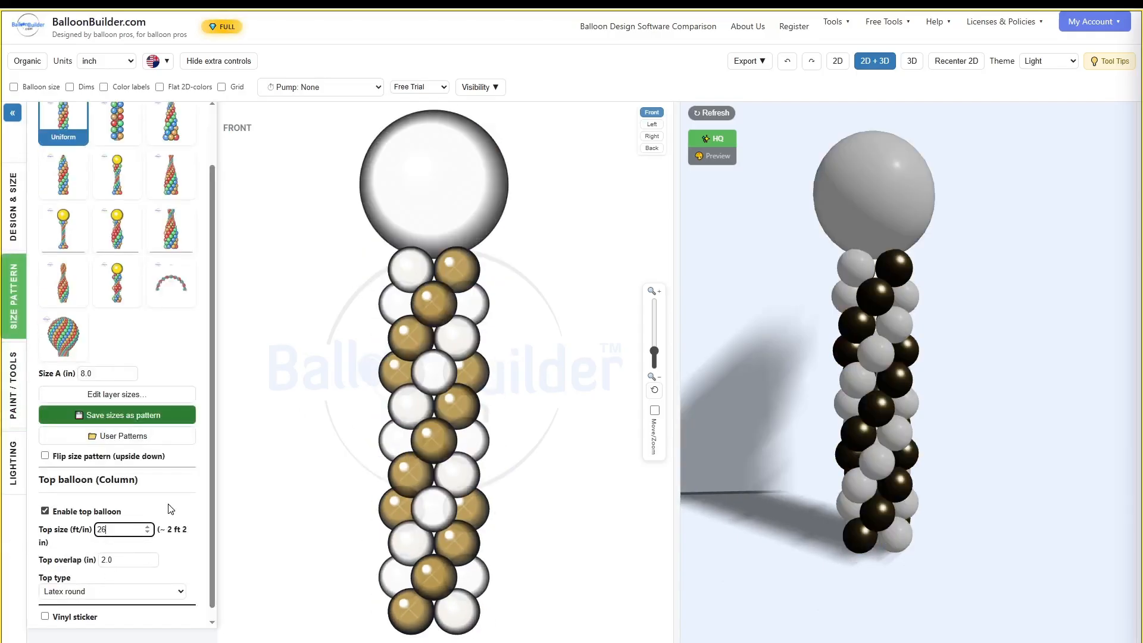
click(976, 476)
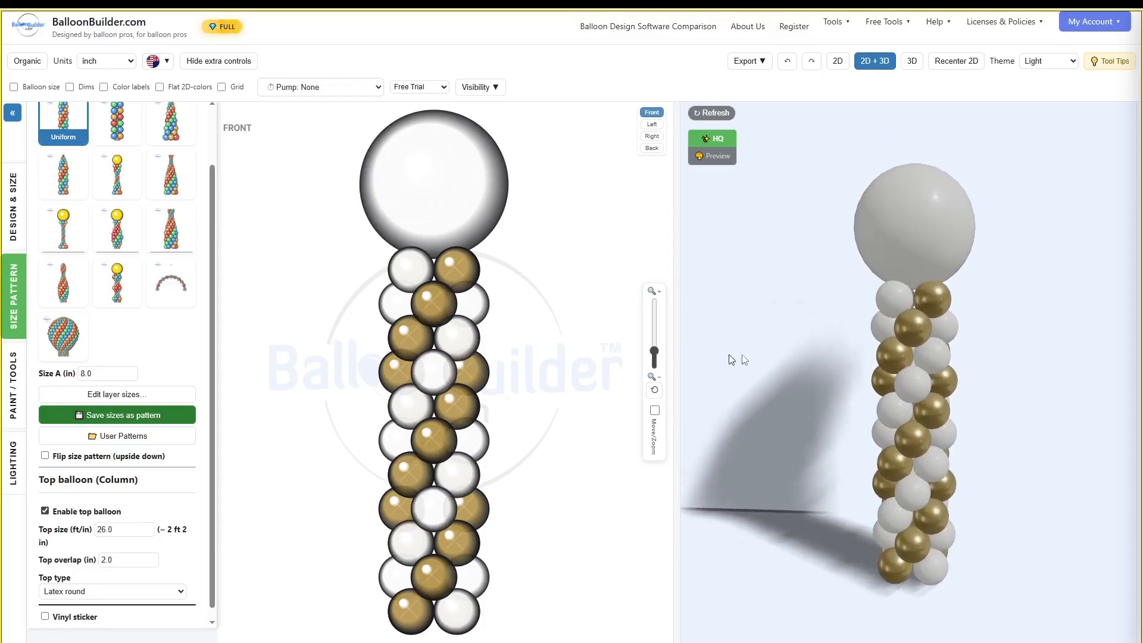
- Enable the vinyl sticker for the top balloon and open the sticker for editing
scroll(58, 528, down, 1)
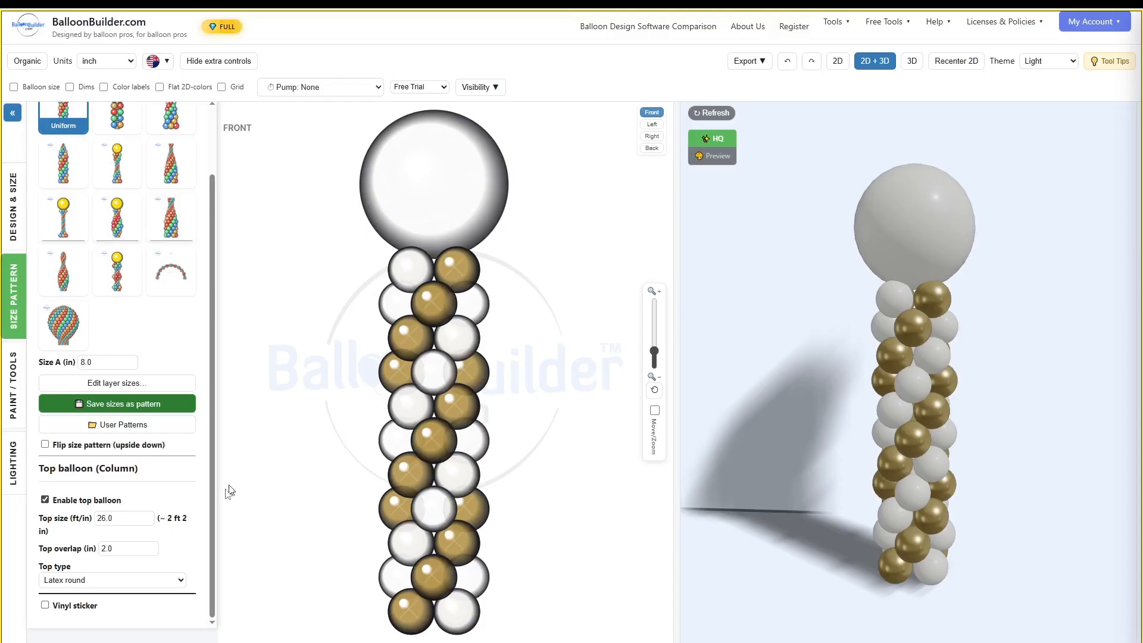
click(47, 605)
scroll(50, 610, down, 1)
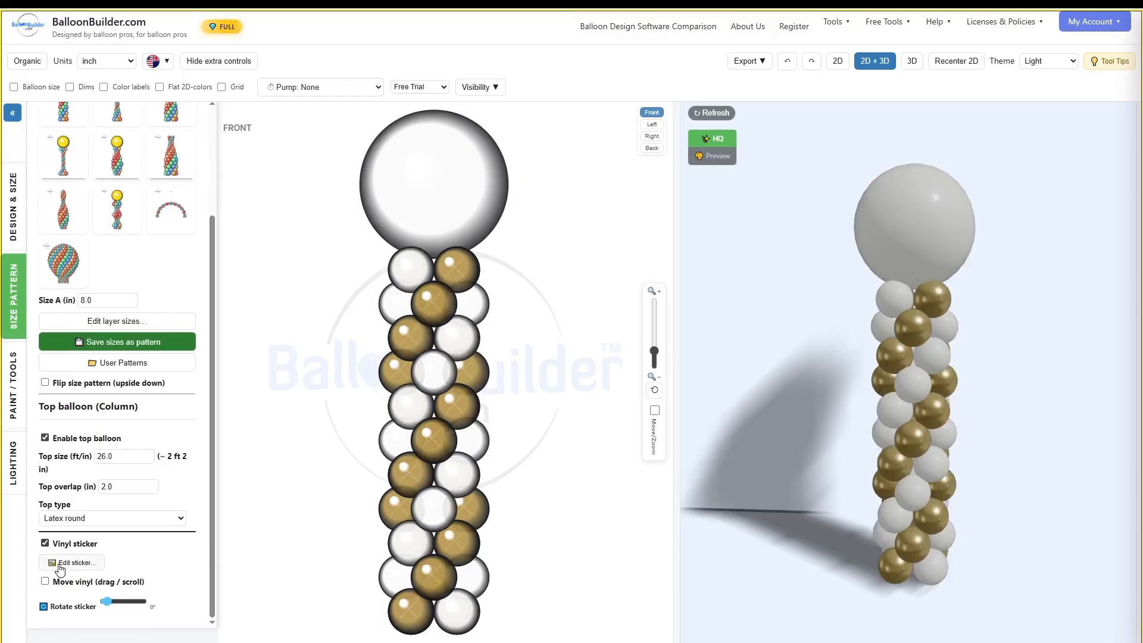
click(60, 565)
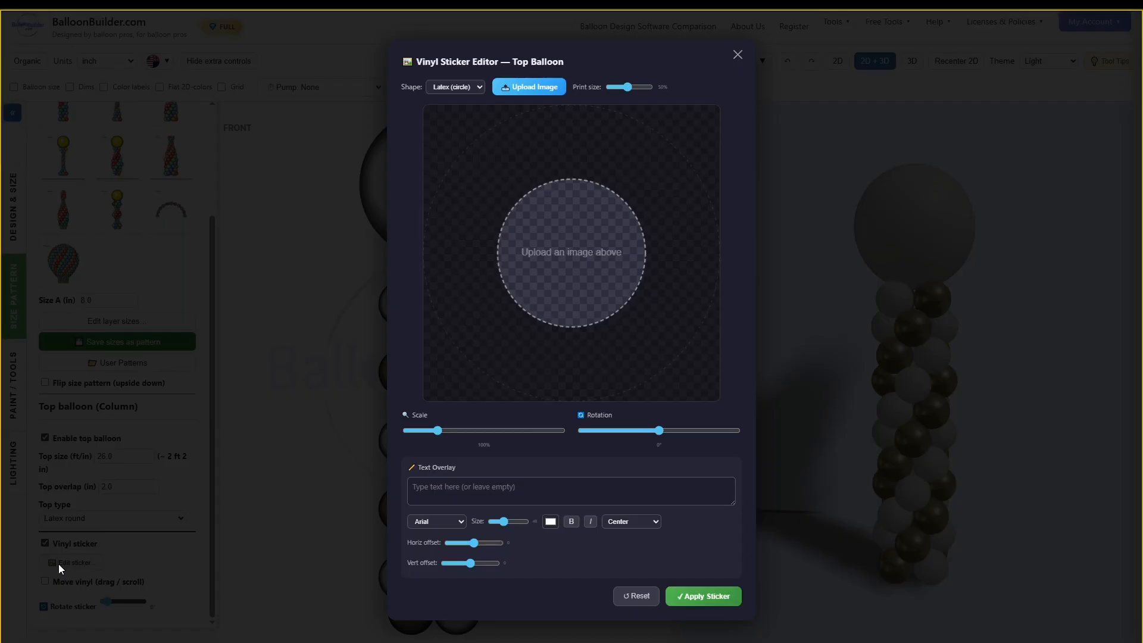
- Upload the logo image to the circular sticker and scale it to about 35%
click(534, 90)
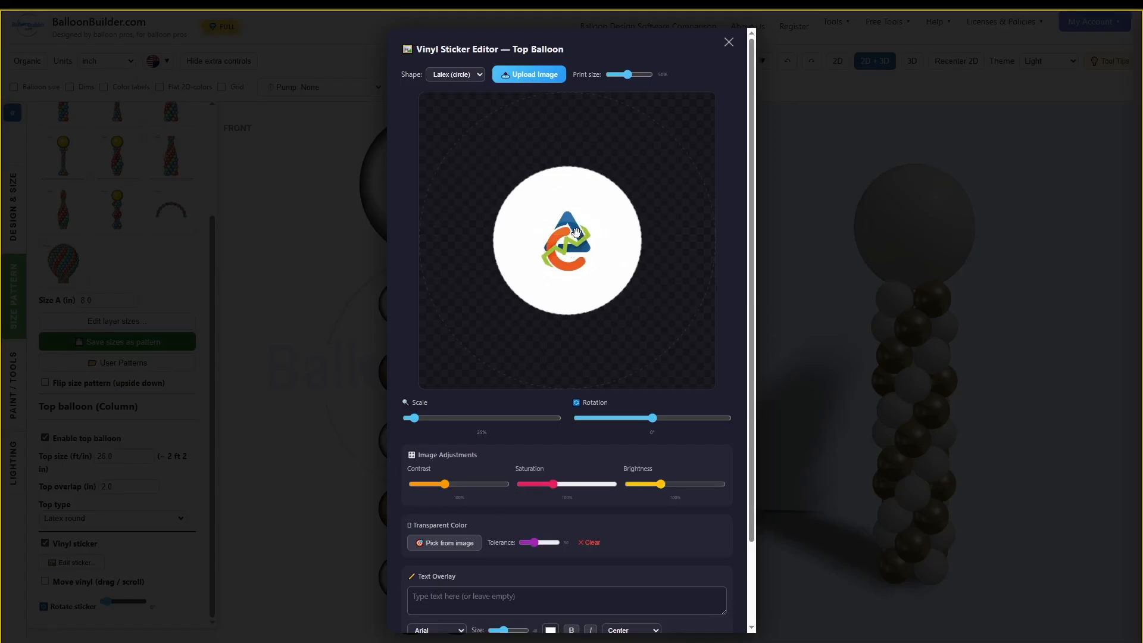
scroll(577, 232, up, 4)
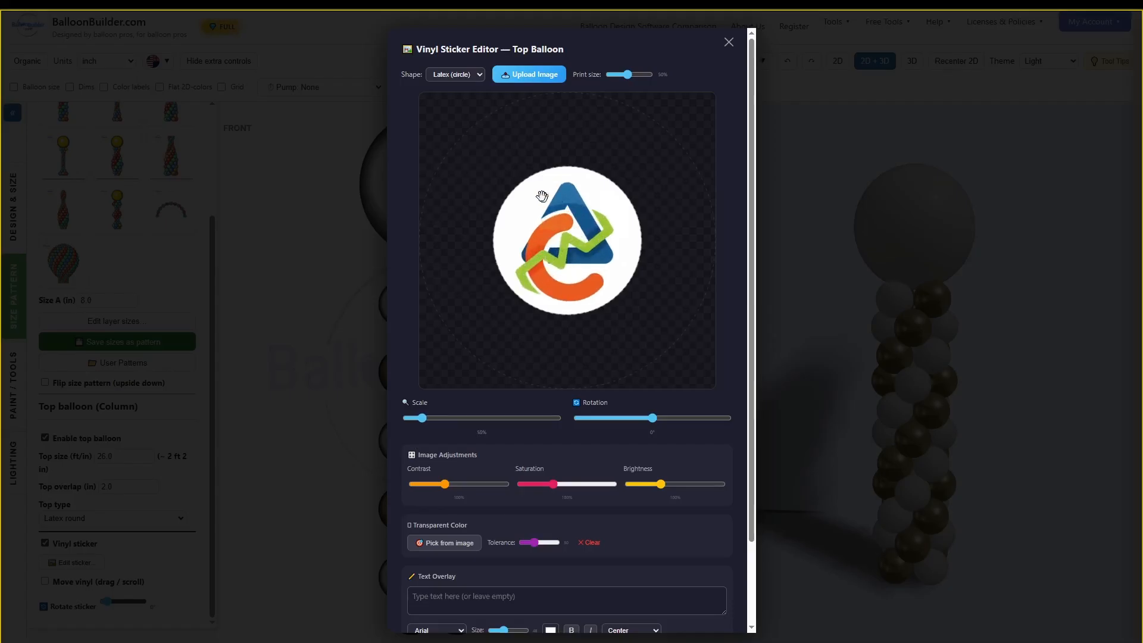
scroll(582, 234, down, 1)
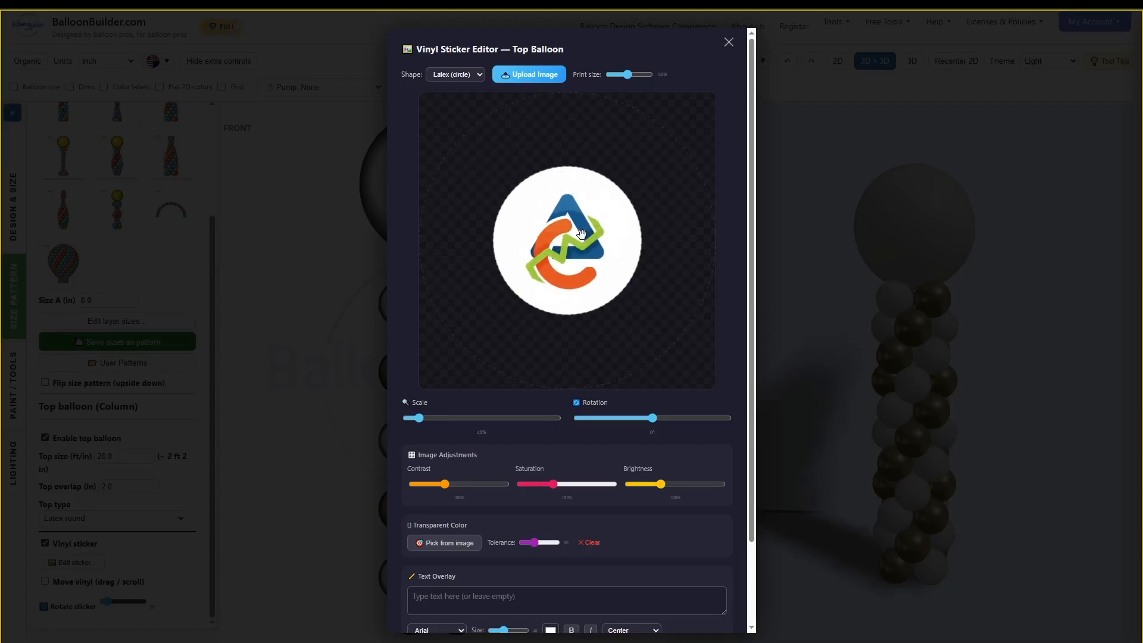
right_click(581, 261)
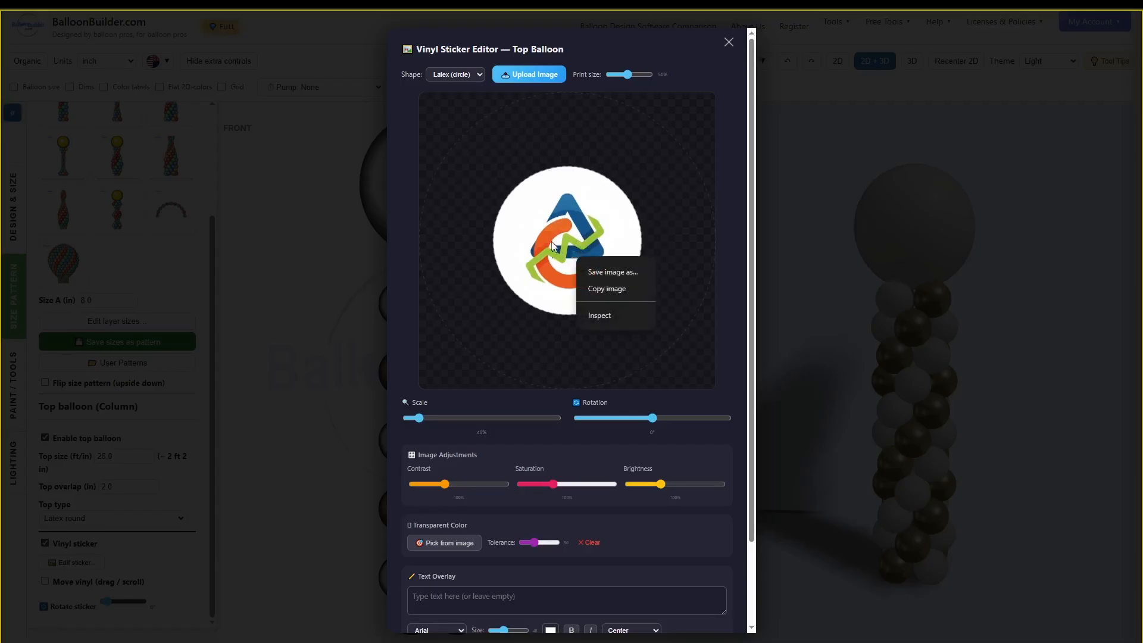
click(627, 197)
scroll(566, 229, down, 1)
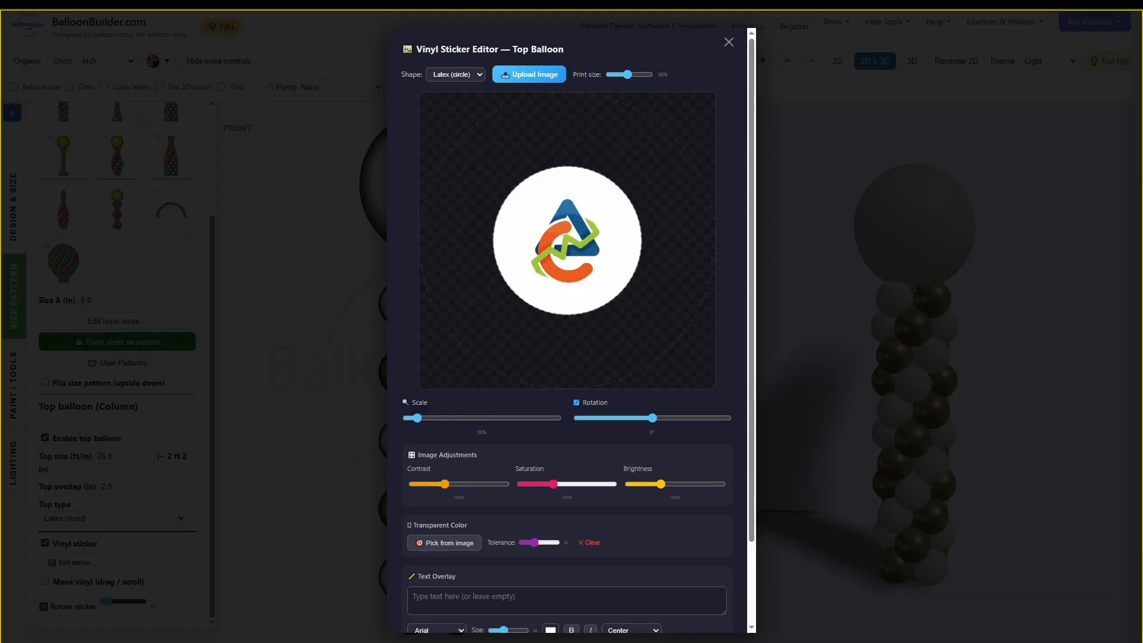
- Make the logo's white background transparent with a higher tolerance and apply the sticker to the top balloon
click(510, 273)
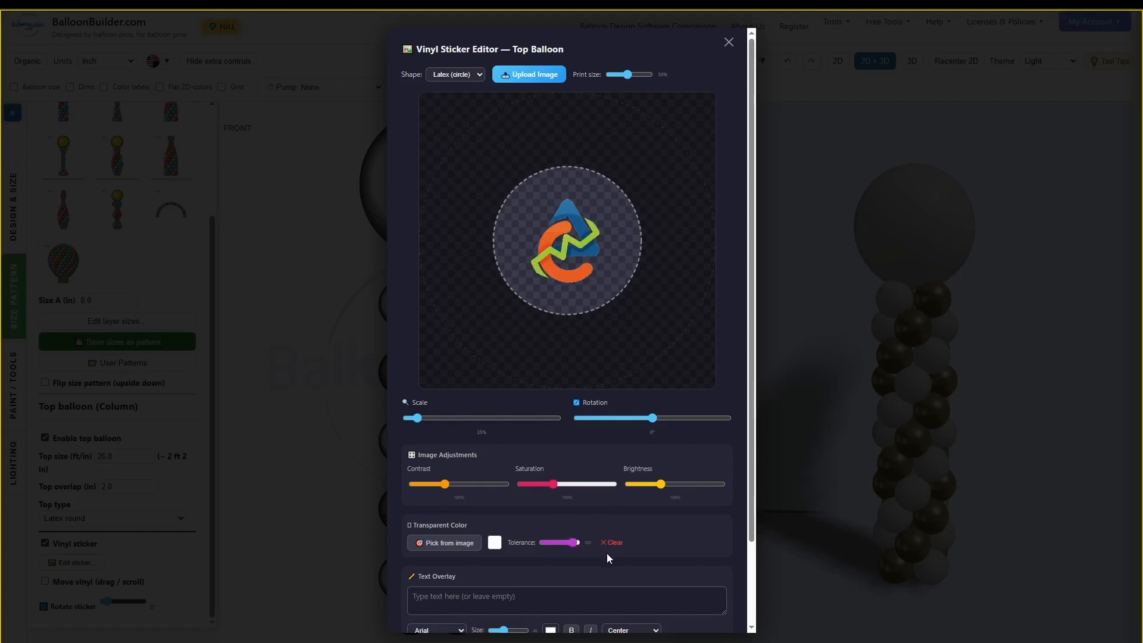
drag(578, 556, 601, 565)
scroll(668, 515, down, 2)
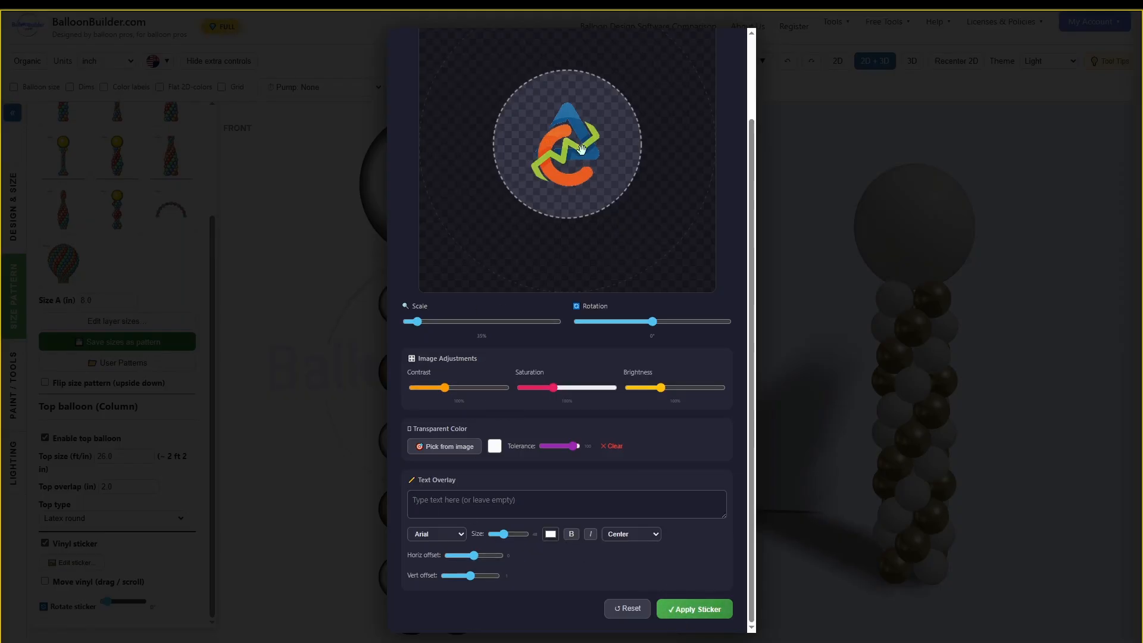
click(693, 610)
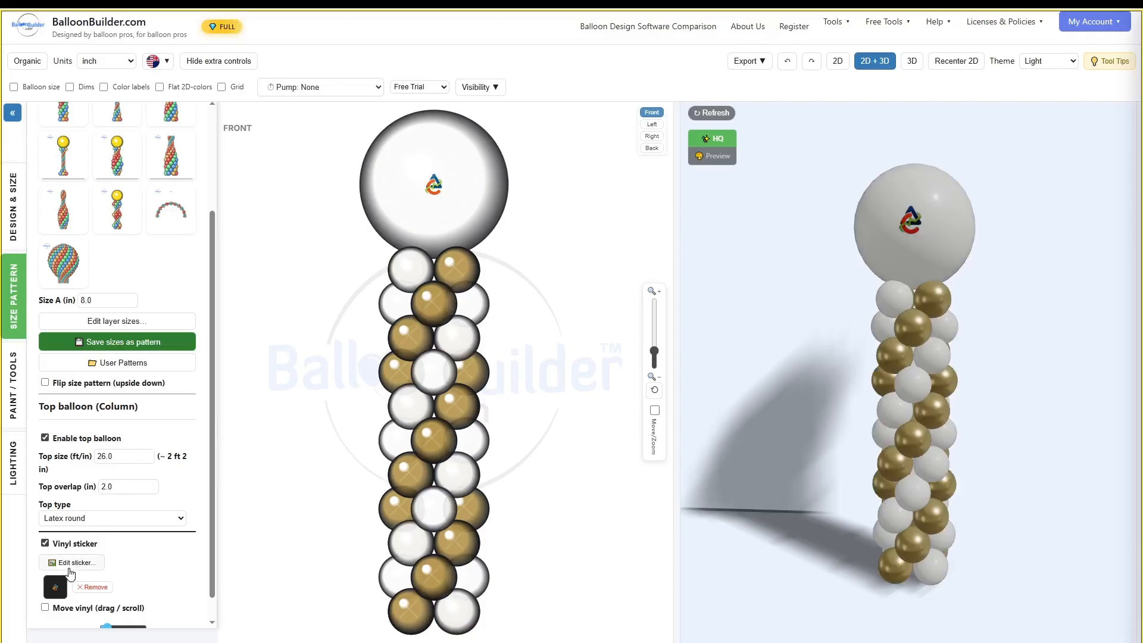
- Enlarge the sticker logo to about 60%, reapply it and inspect the top balloon in 3D
click(72, 563)
scroll(569, 132, up, 7)
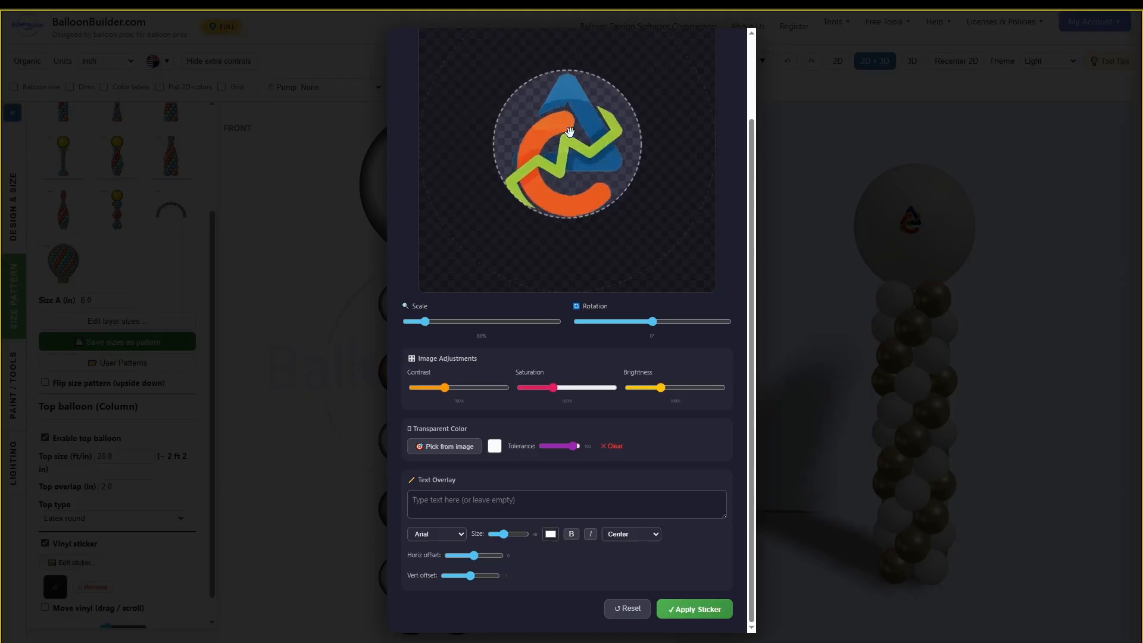
click(685, 609)
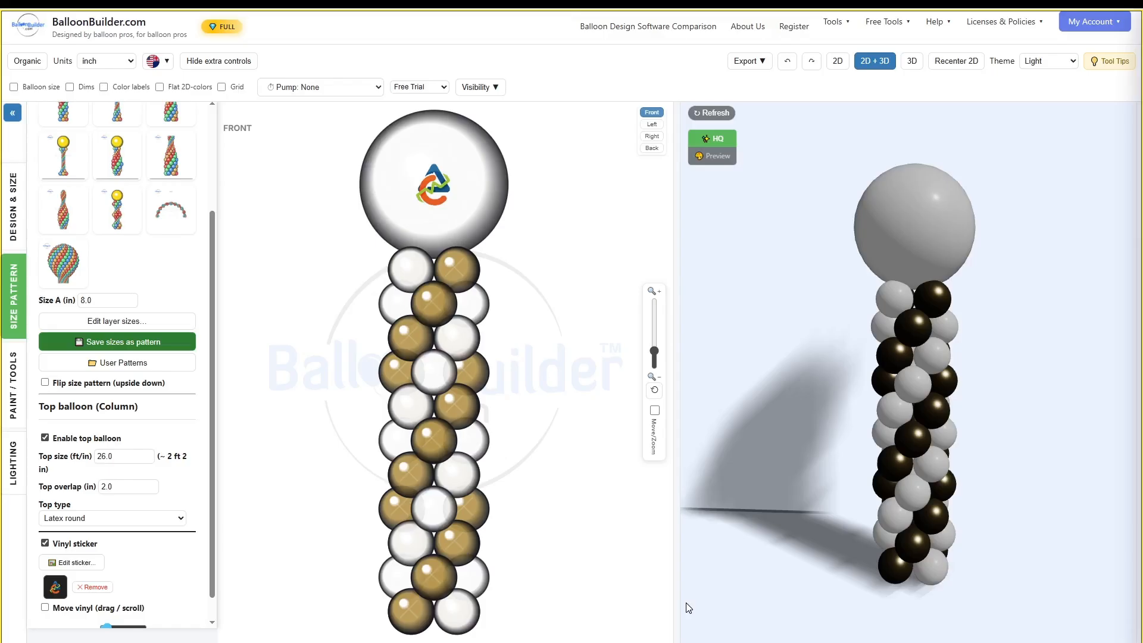
drag(905, 259, 912, 290)
scroll(913, 286, up, 3)
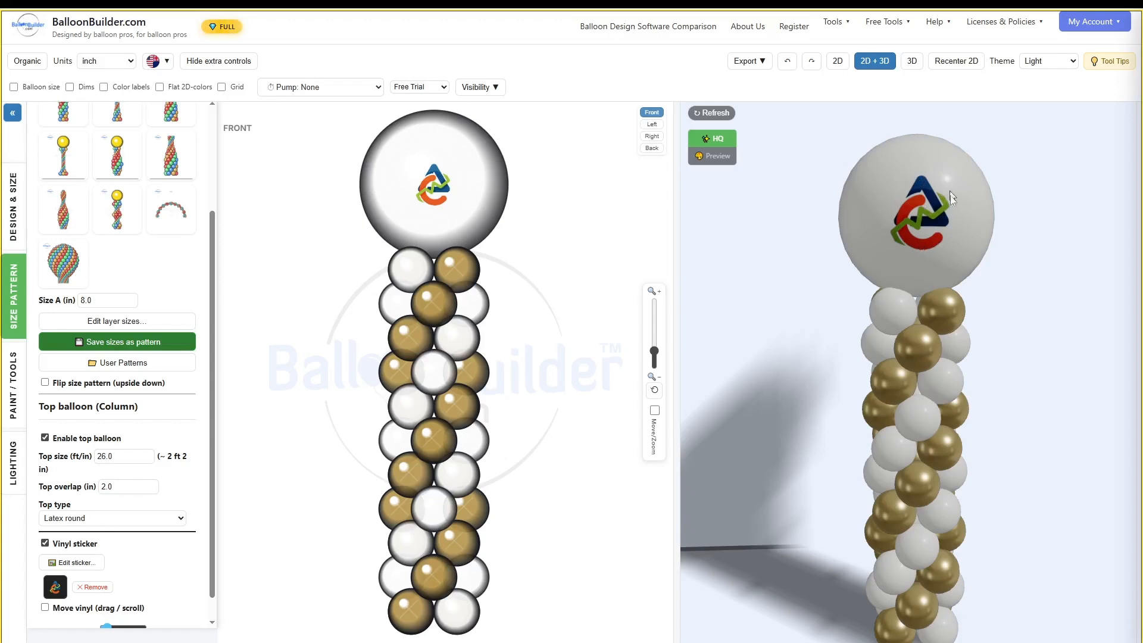
scroll(921, 346, down, 5)
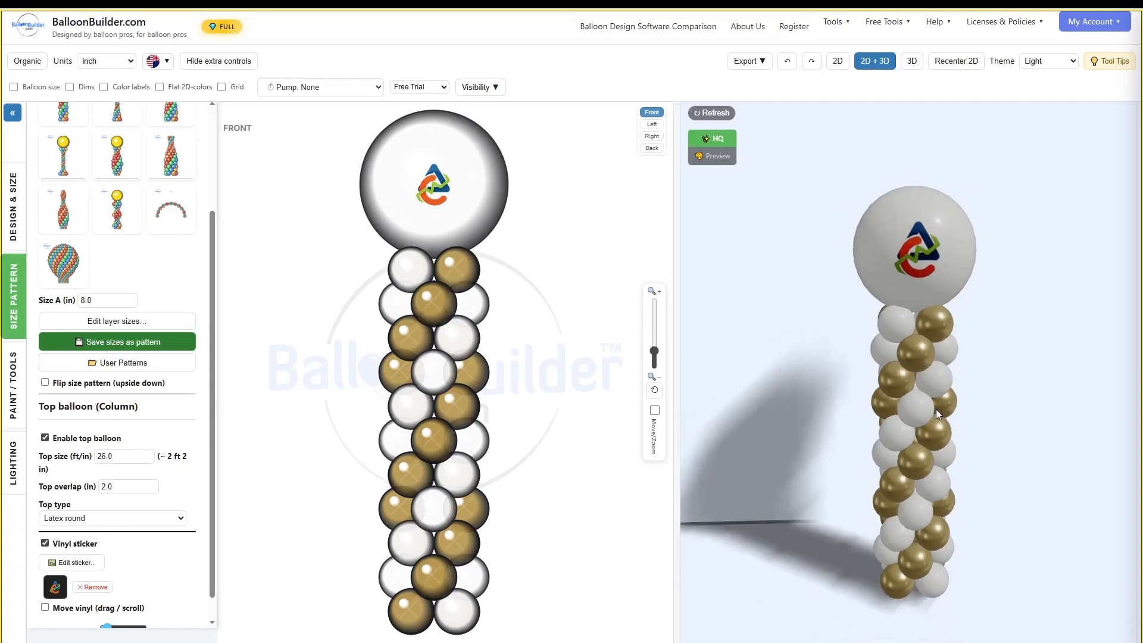
drag(931, 408, 935, 395)
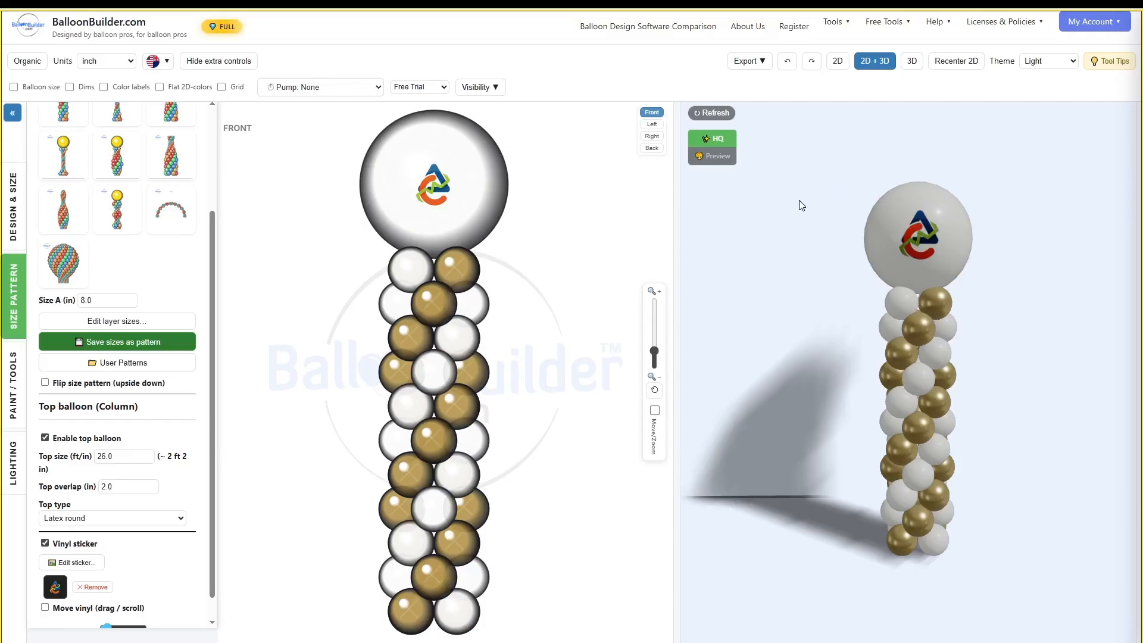
- Recolor the spiral's second color navy blue from the Sempertex Standard colors
click(12, 366)
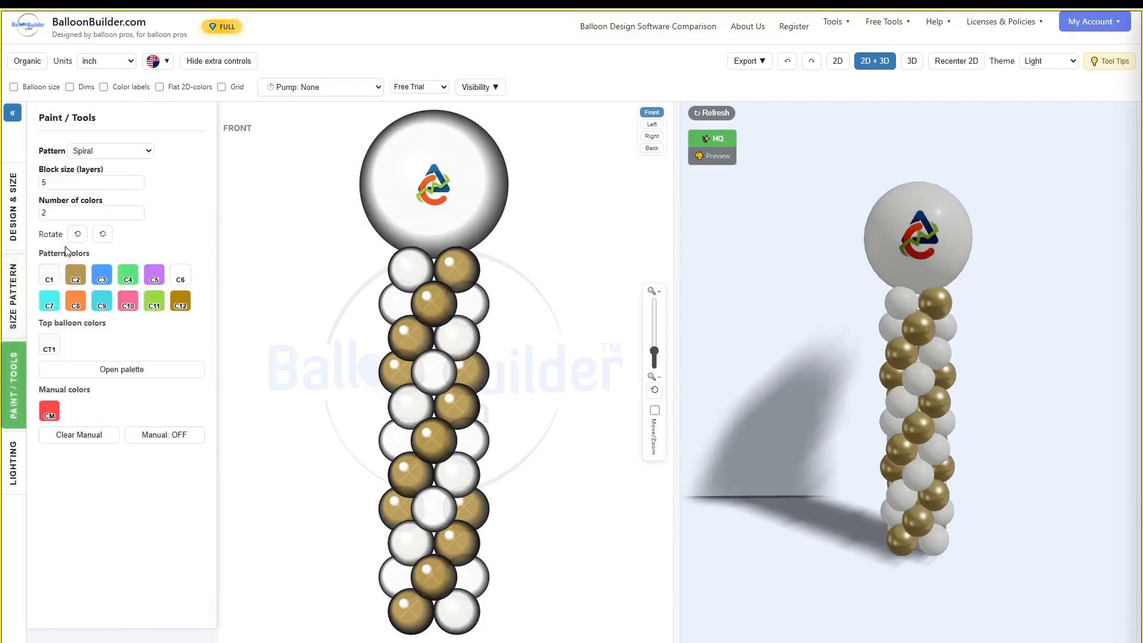
click(62, 274)
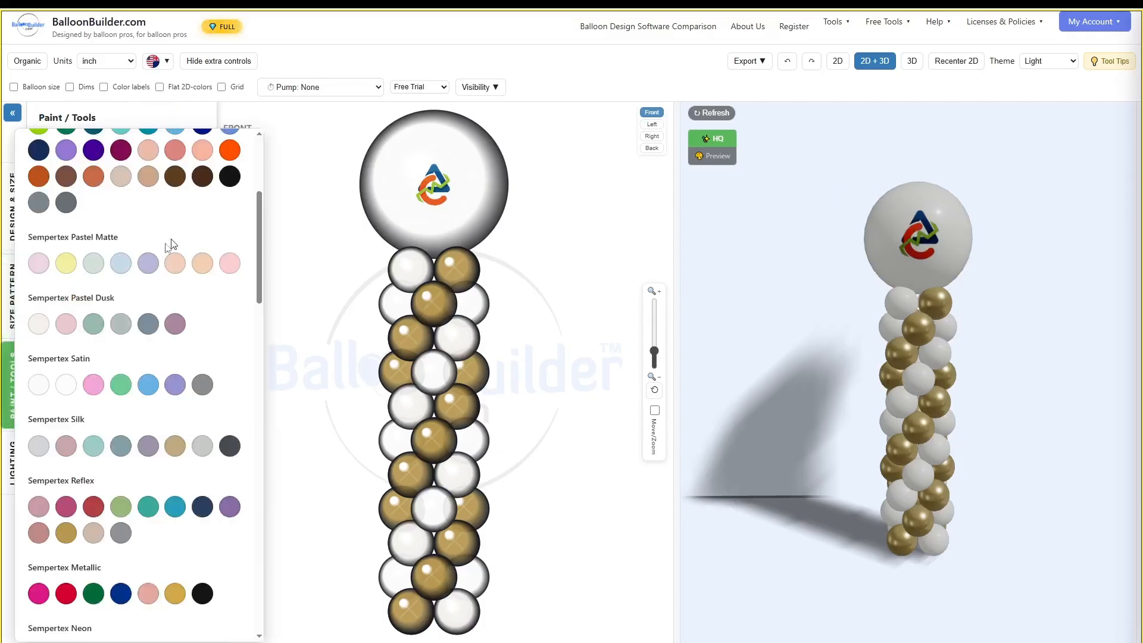
scroll(117, 261, up, 2)
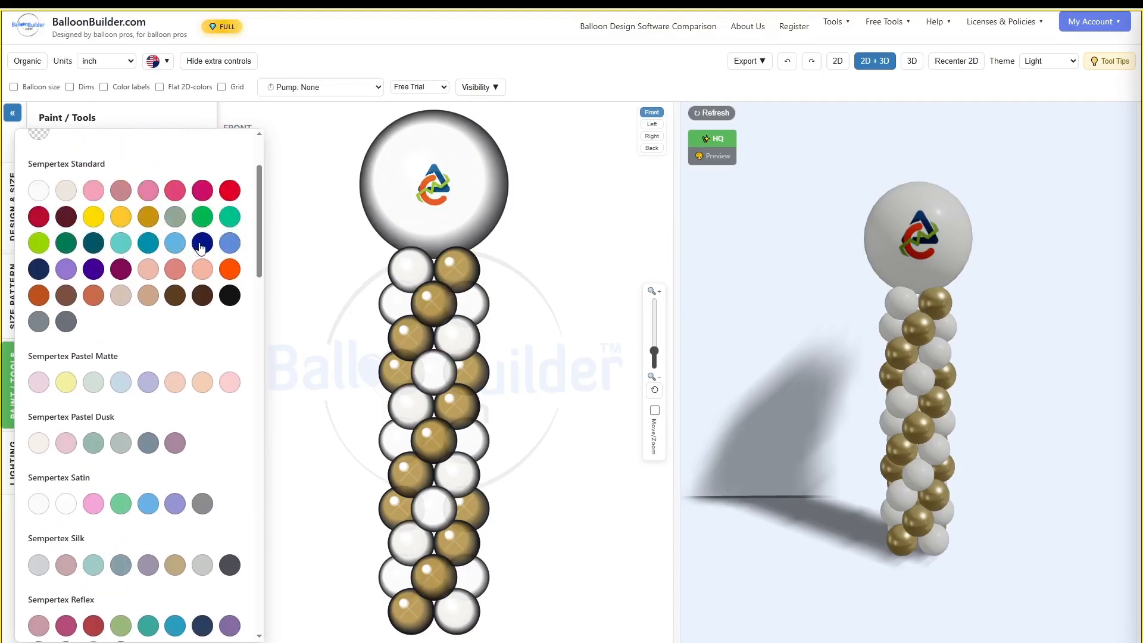
click(40, 271)
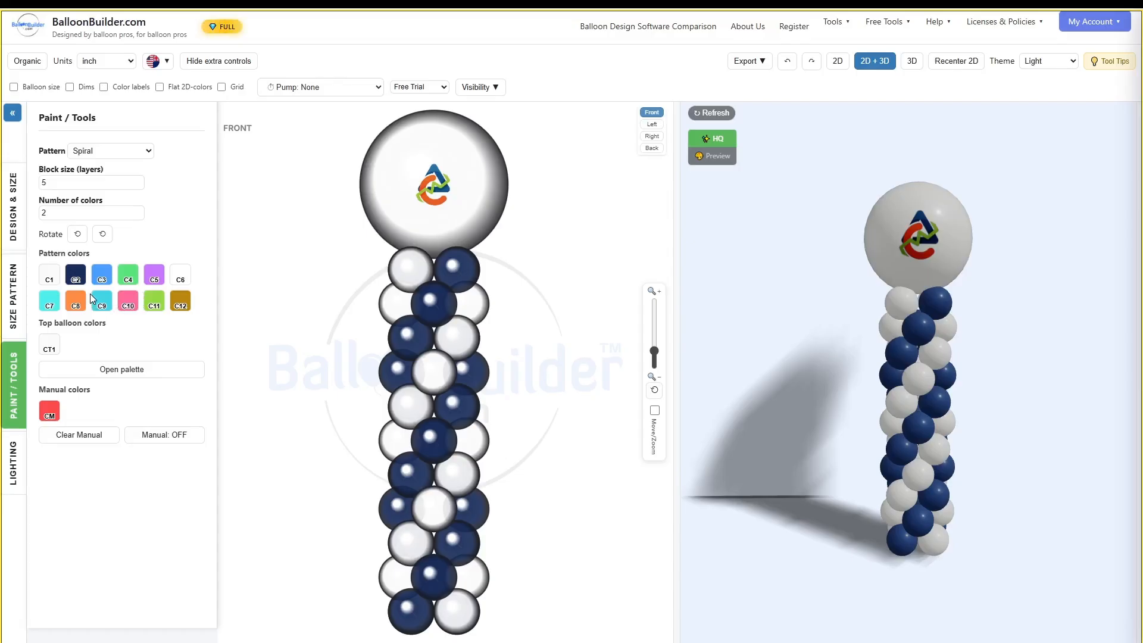
- Set pattern color C3 to red and C4 to lime green from the Sempertex Standard colors
click(106, 281)
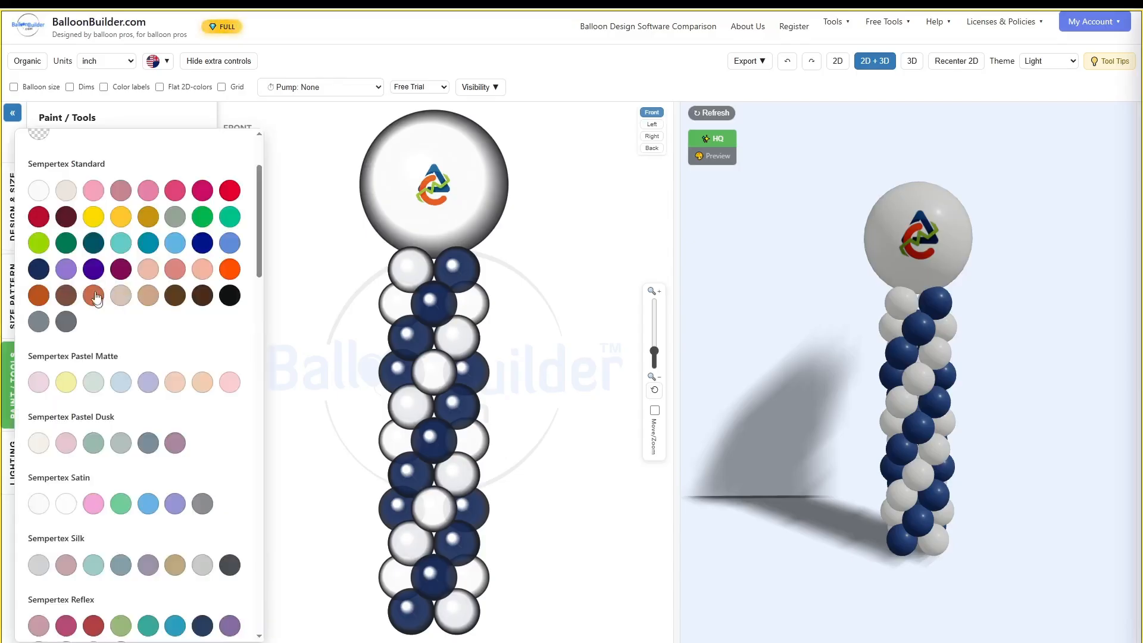
click(231, 191)
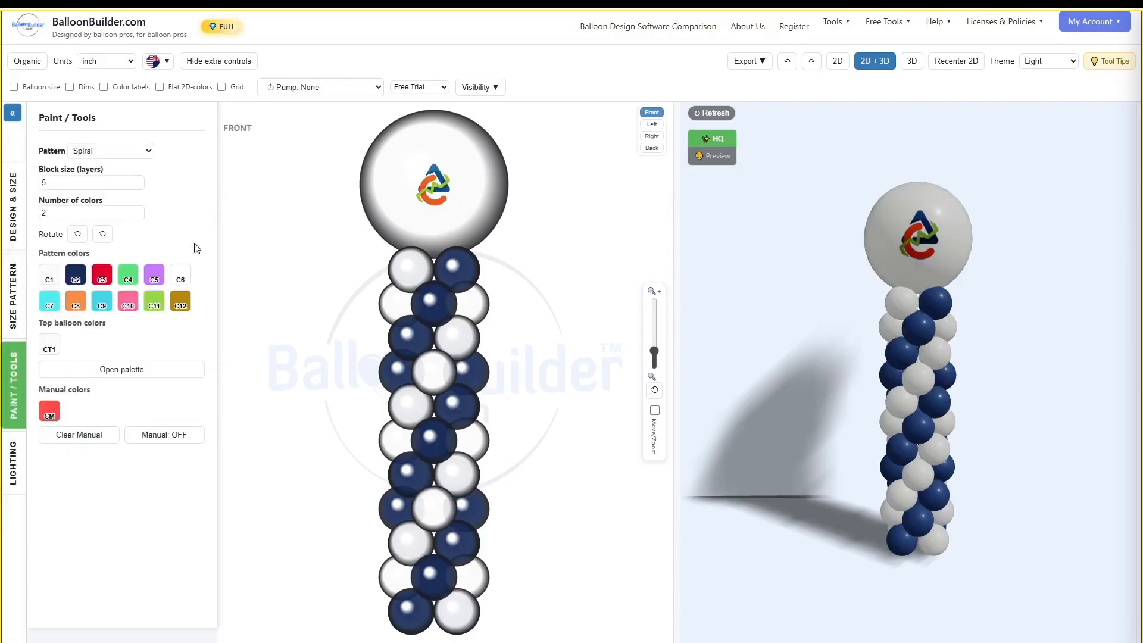
click(128, 280)
click(51, 247)
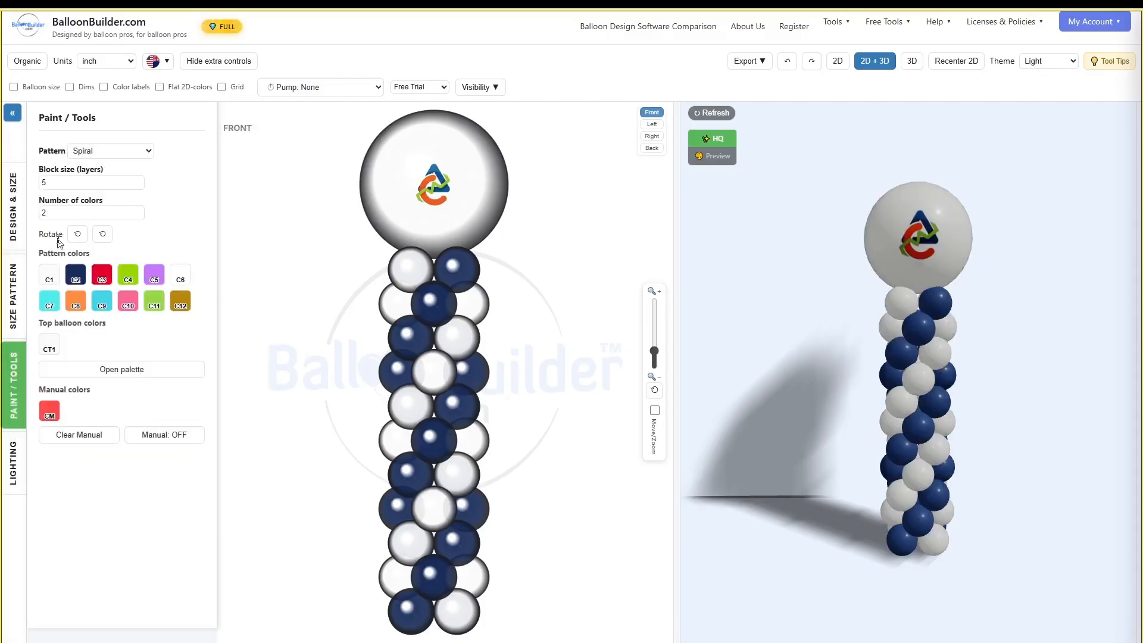
- Increase the spiral pattern's number of colors to 4 and inspect the column in 3D
click(138, 210)
click(137, 210)
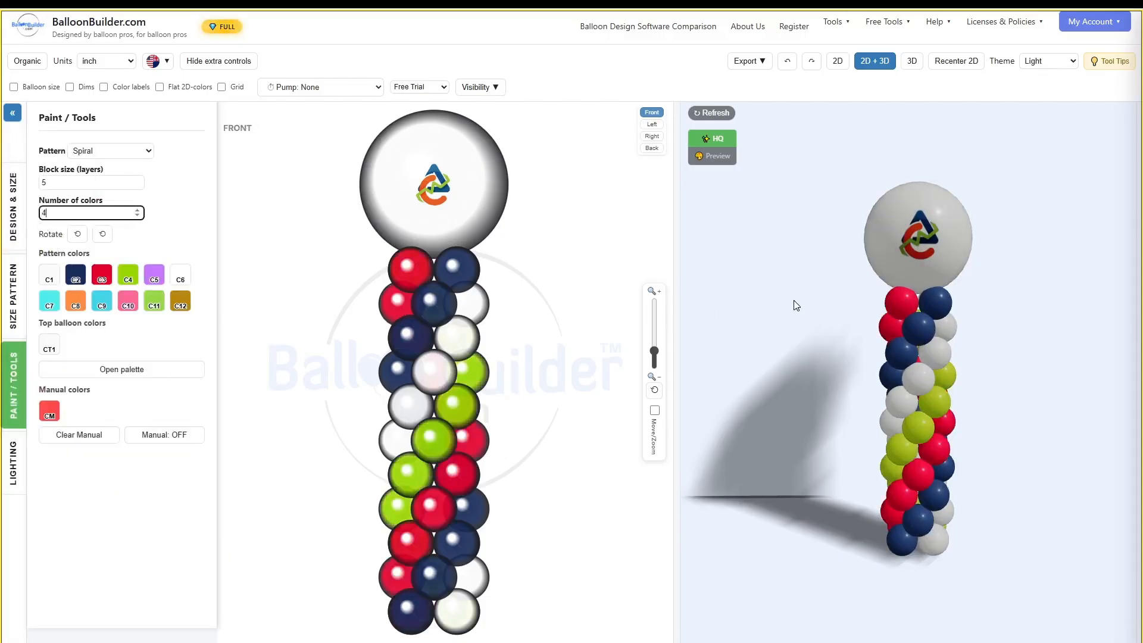
drag(981, 422, 983, 420)
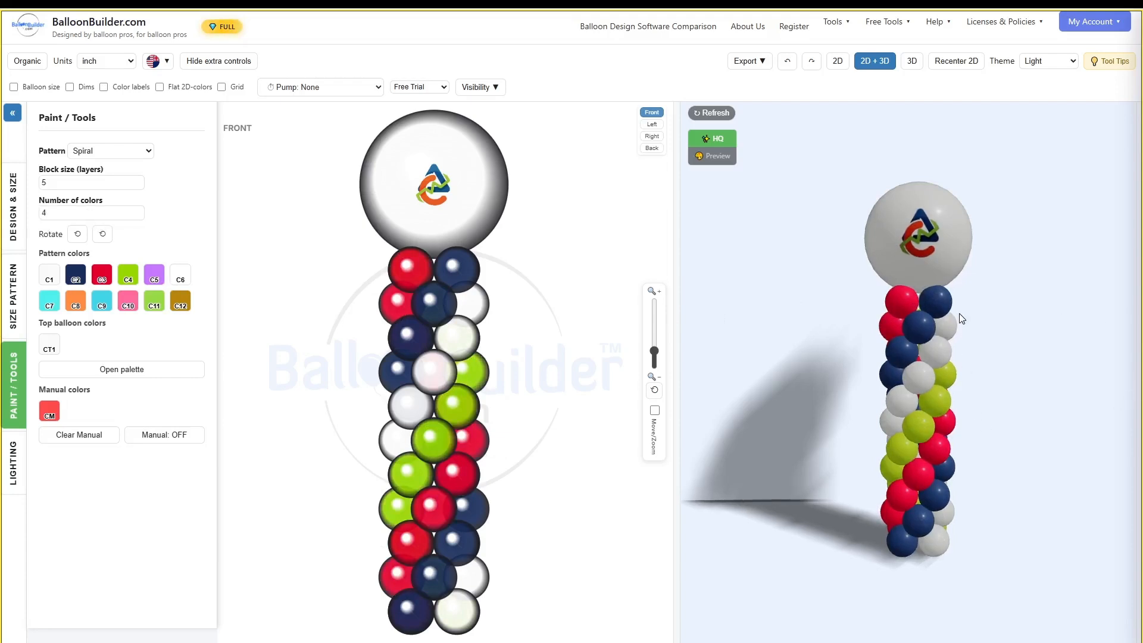
scroll(956, 315, up, 2)
drag(956, 315, 1016, 205)
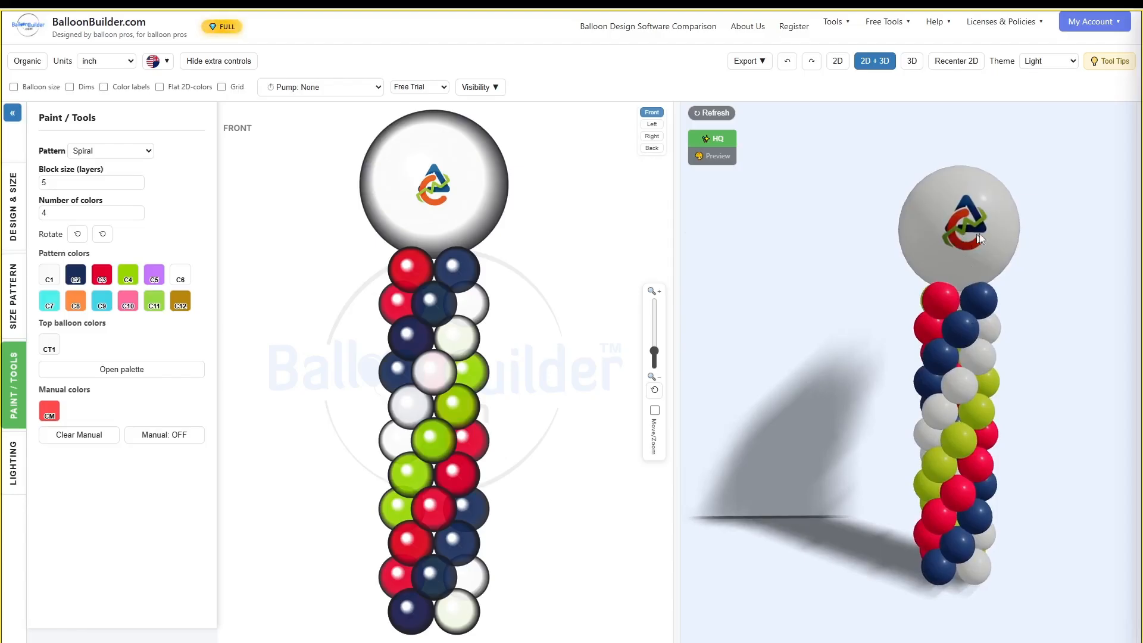
- Export the design list and review which elements the Balloon Design Summary includes
click(763, 66)
click(764, 67)
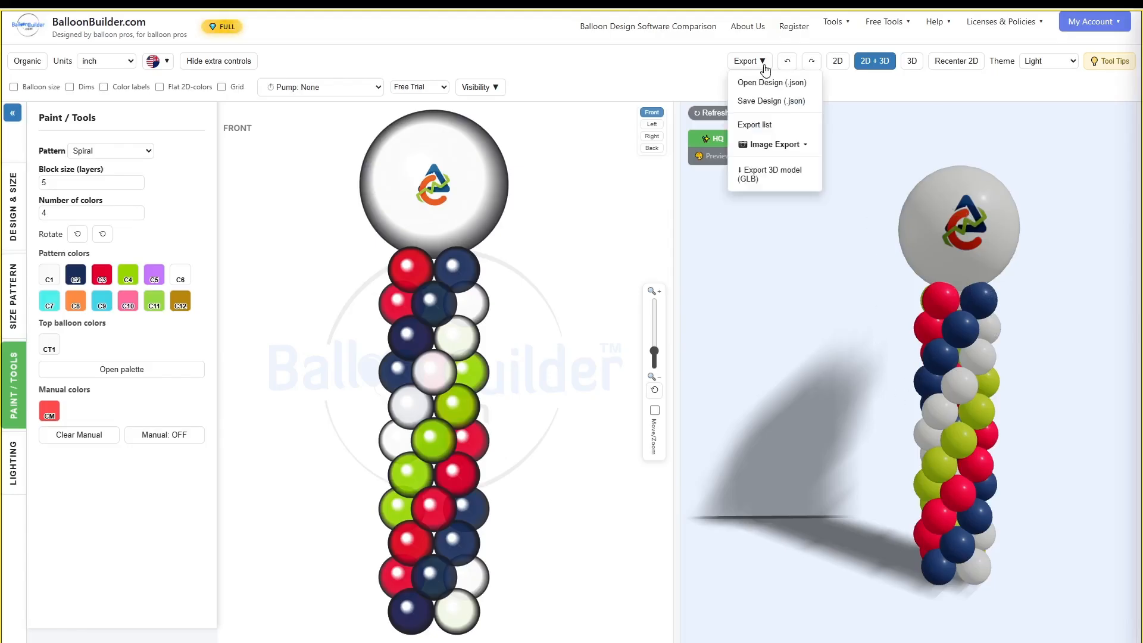
click(761, 124)
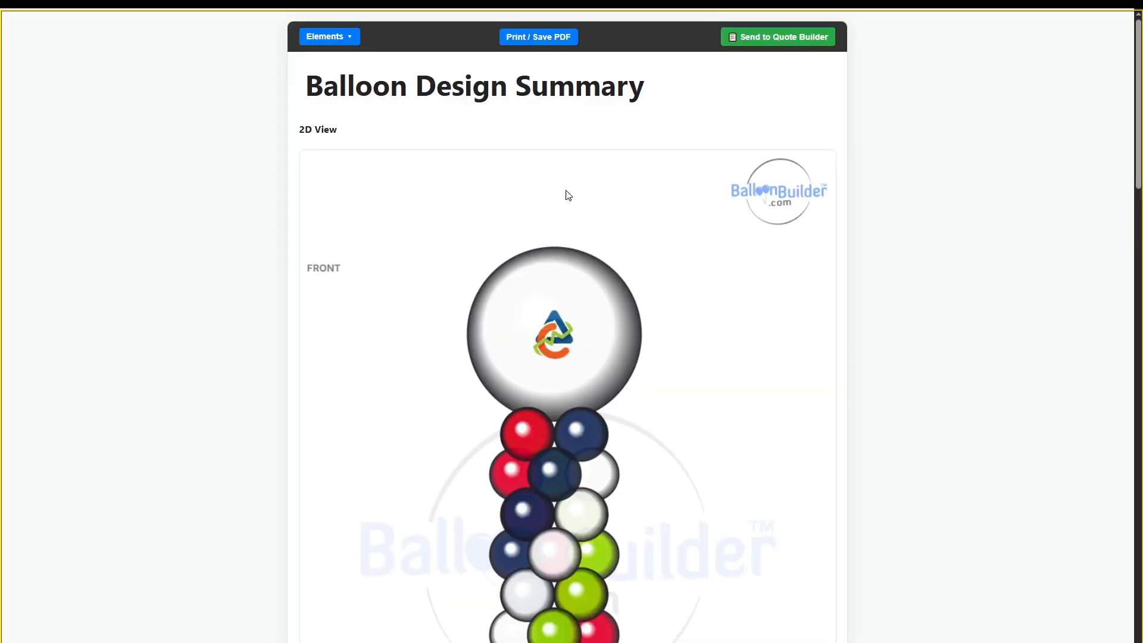
click(344, 35)
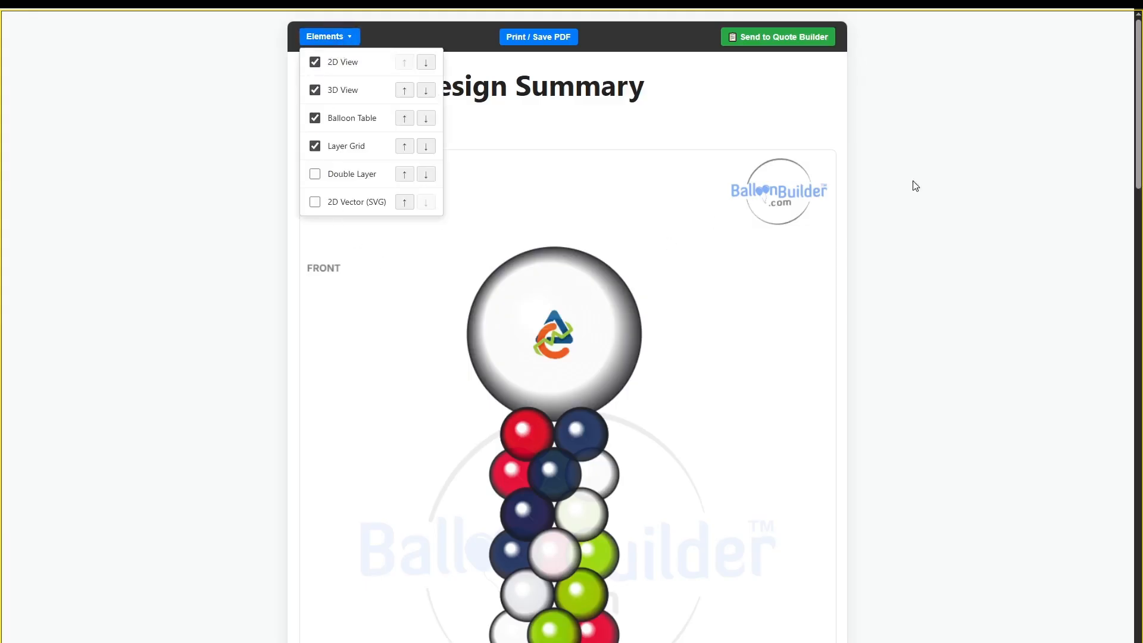
click(936, 178)
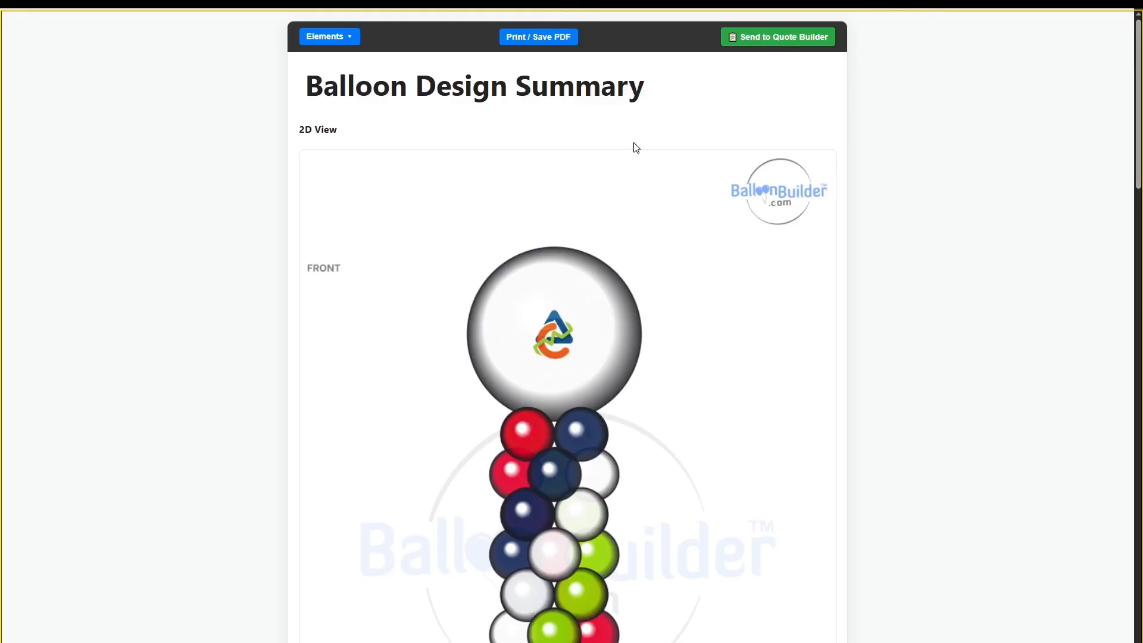
- Close the design summary, apply the Design Column size pattern to the column and inspect it in 3D
key(ctrl+w)
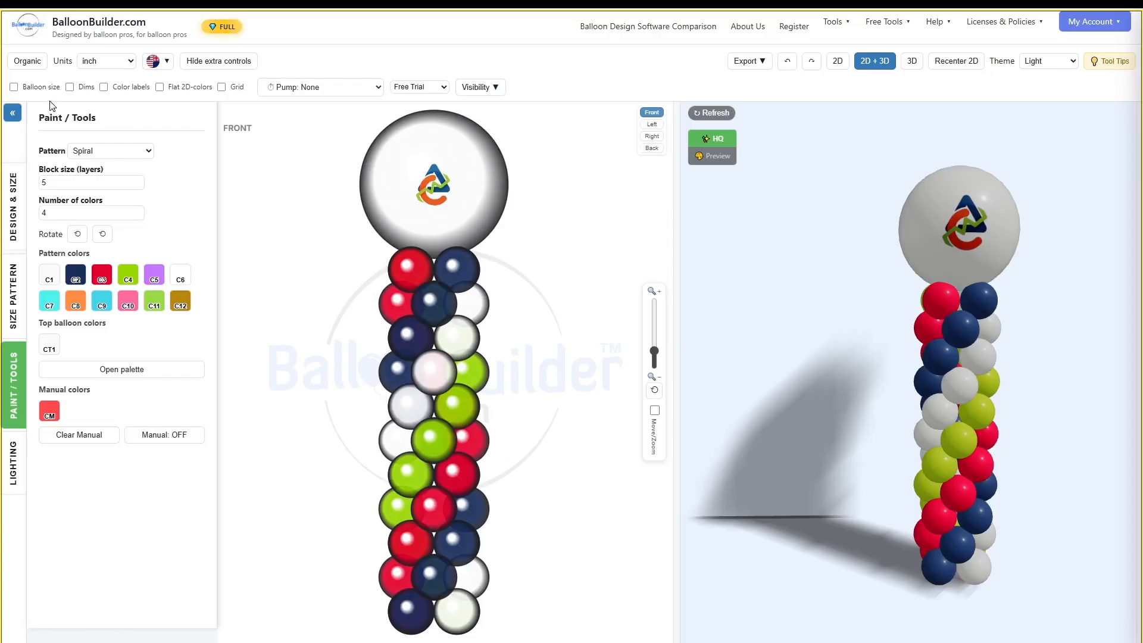
click(14, 292)
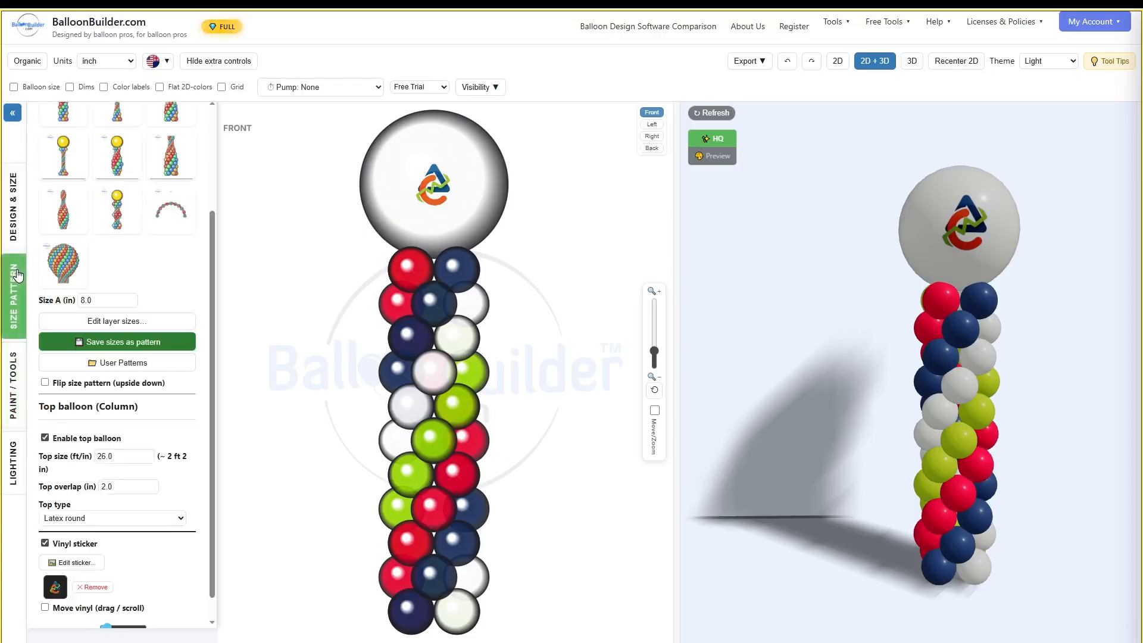
scroll(88, 218, up, 2)
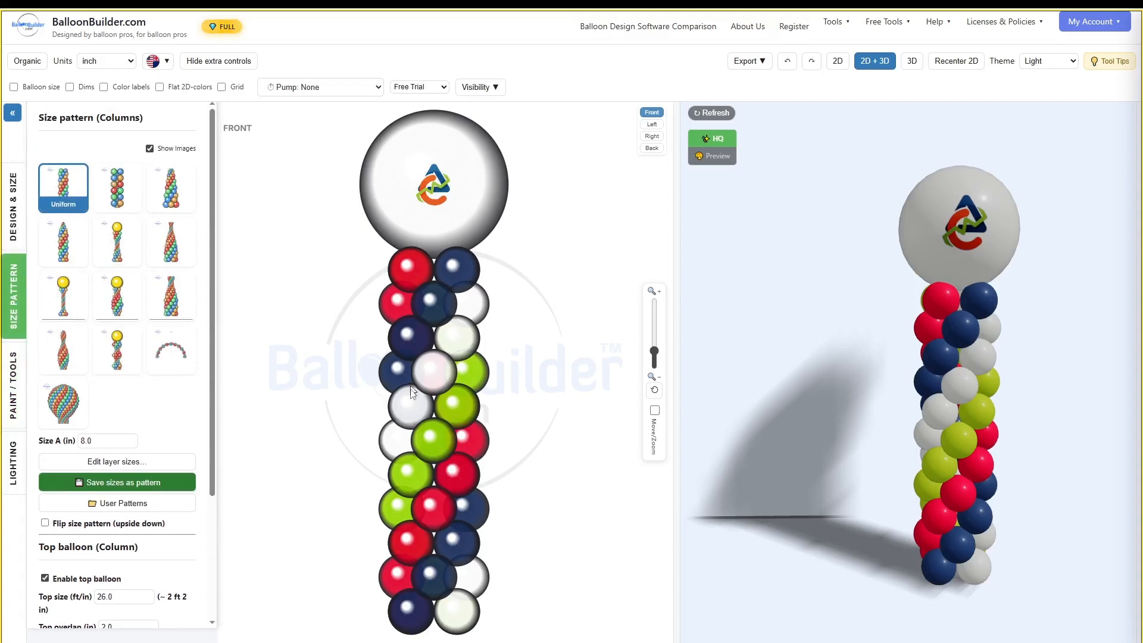
click(65, 297)
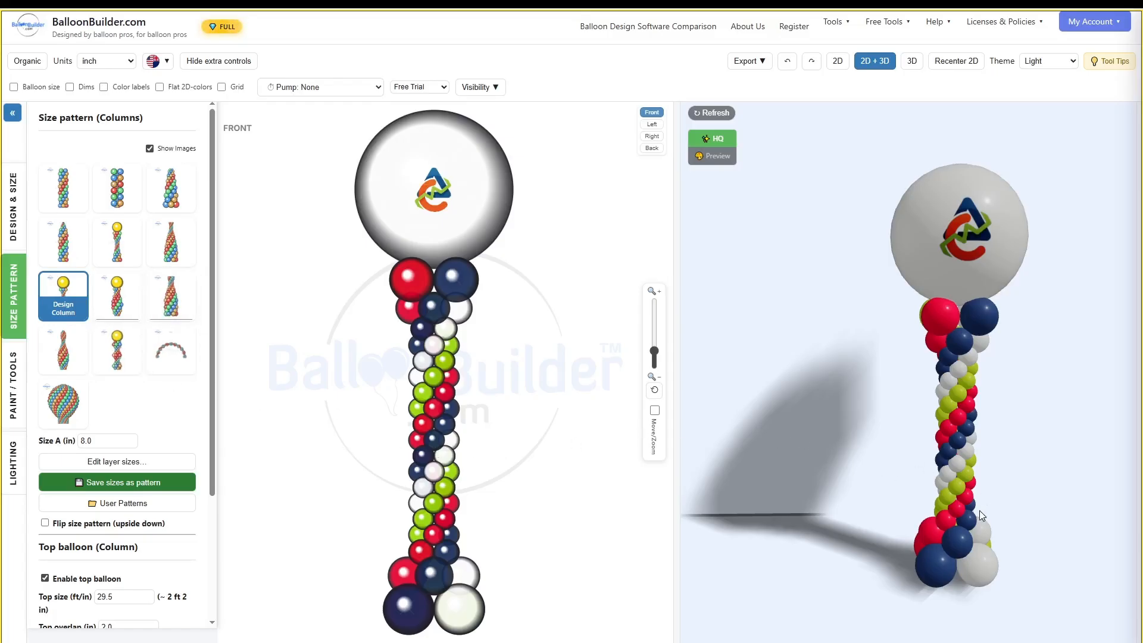
drag(980, 510, 975, 505)
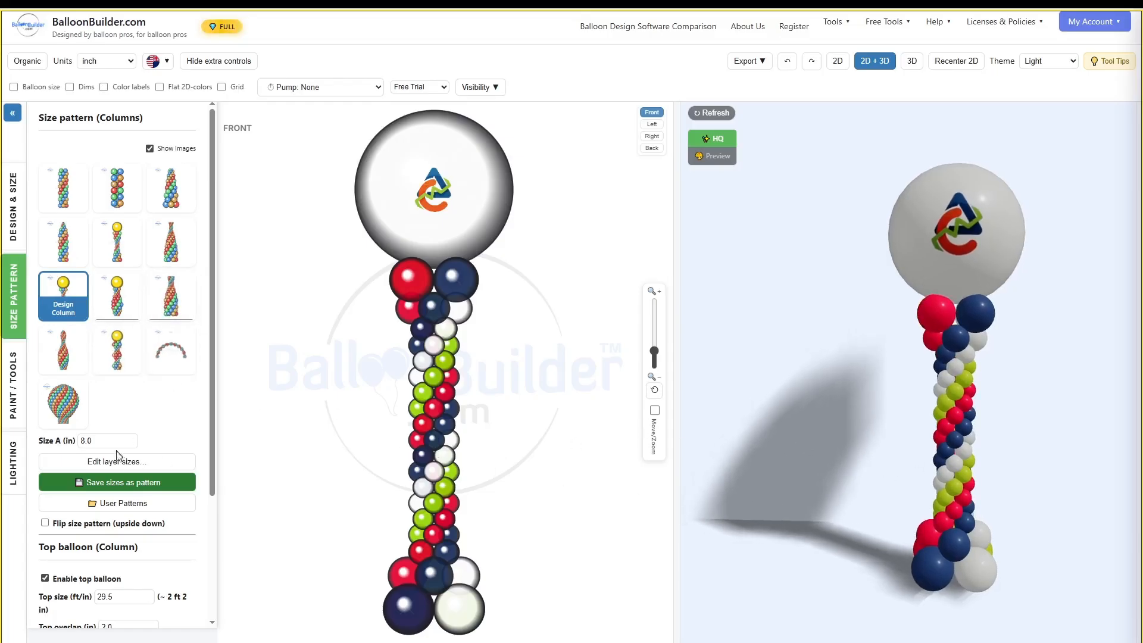
- In the layer size editor, try 9.3 in for layer 19 and enlarge bottom layer 1 to 10.4 in
click(117, 462)
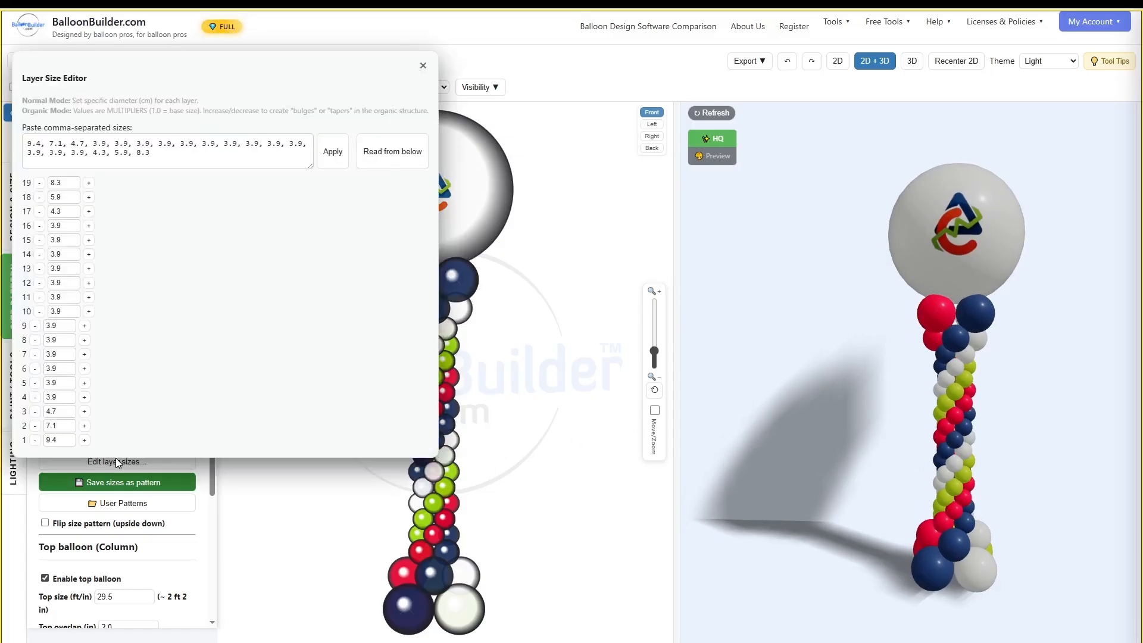
click(89, 184)
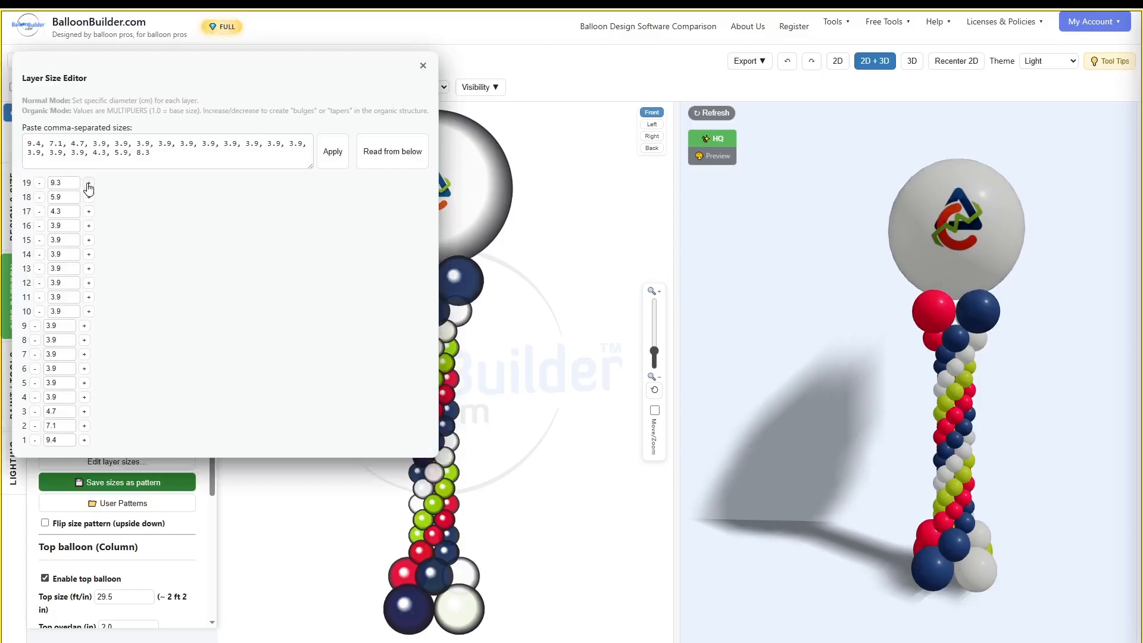
click(85, 444)
click(332, 154)
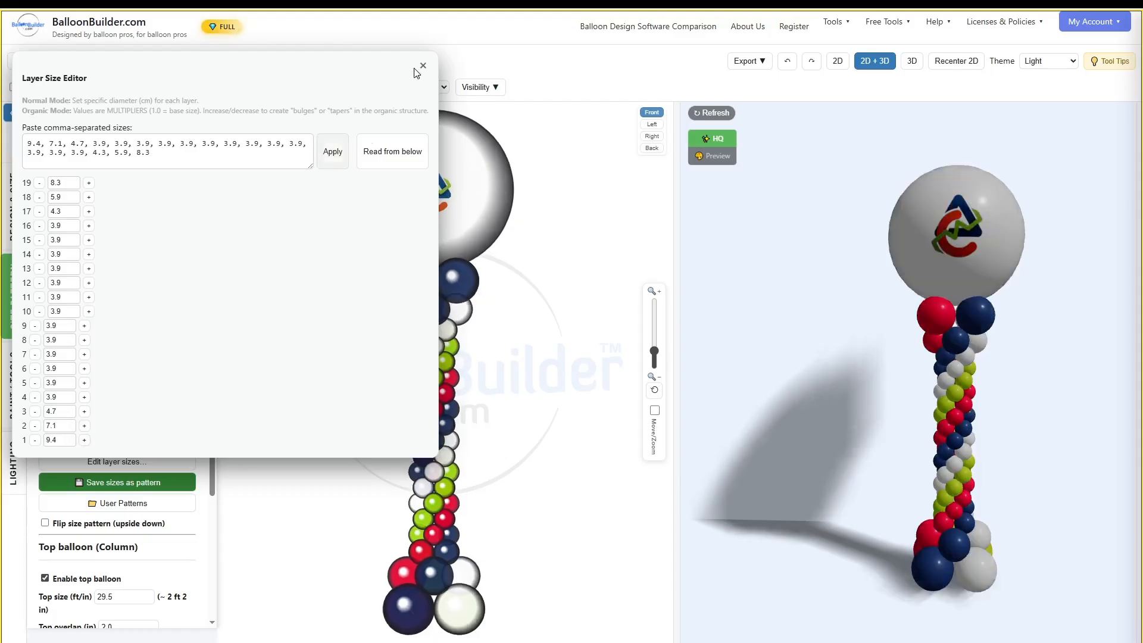
click(423, 68)
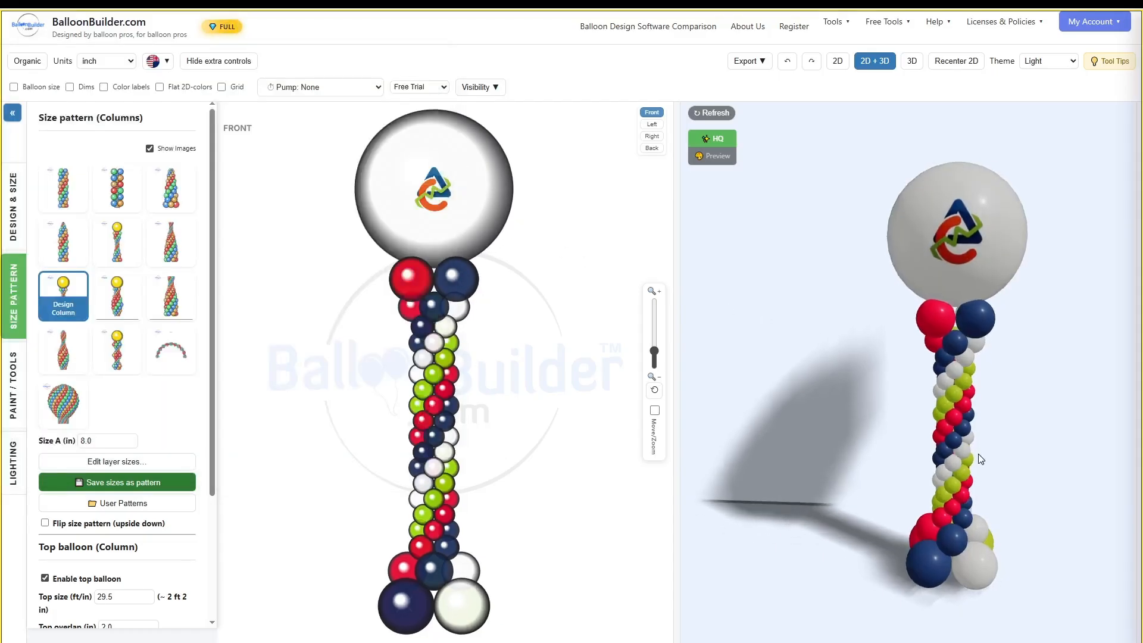
drag(978, 450, 966, 461)
drag(924, 422, 916, 391)
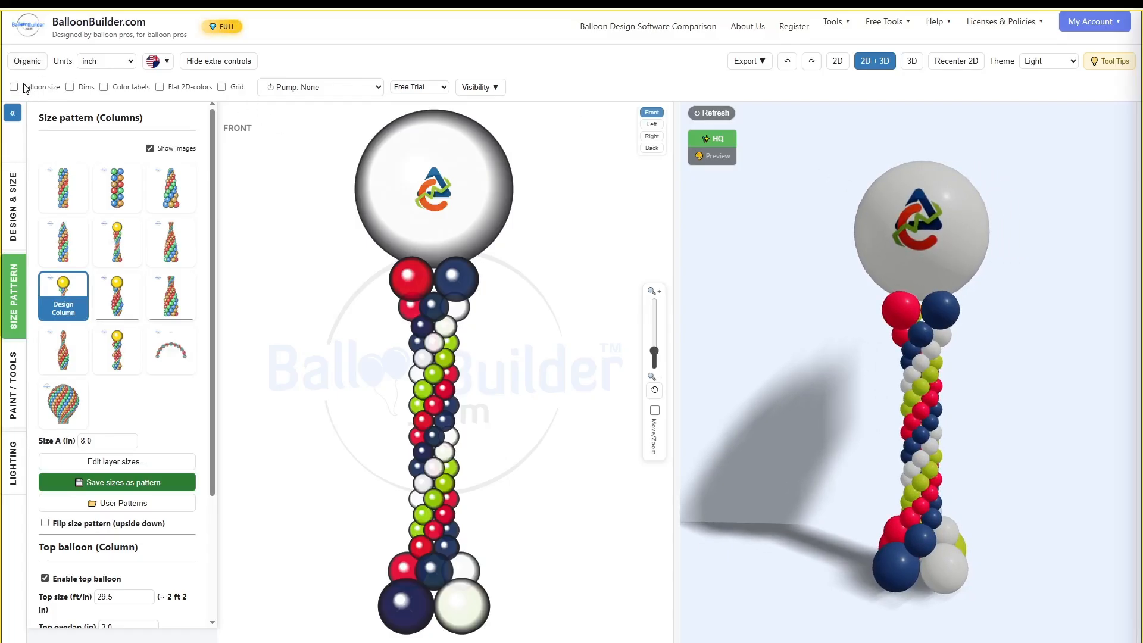
- Choose the Premium Twin-Air Sizer II pump and show the balloon size labels in the 2D view
click(308, 92)
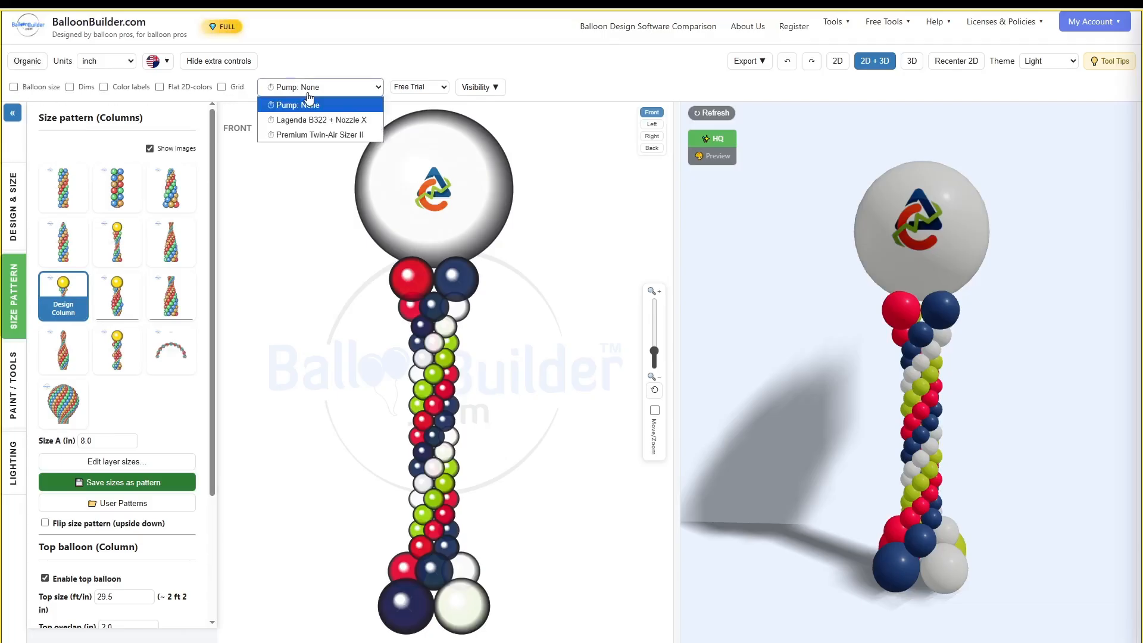
click(306, 135)
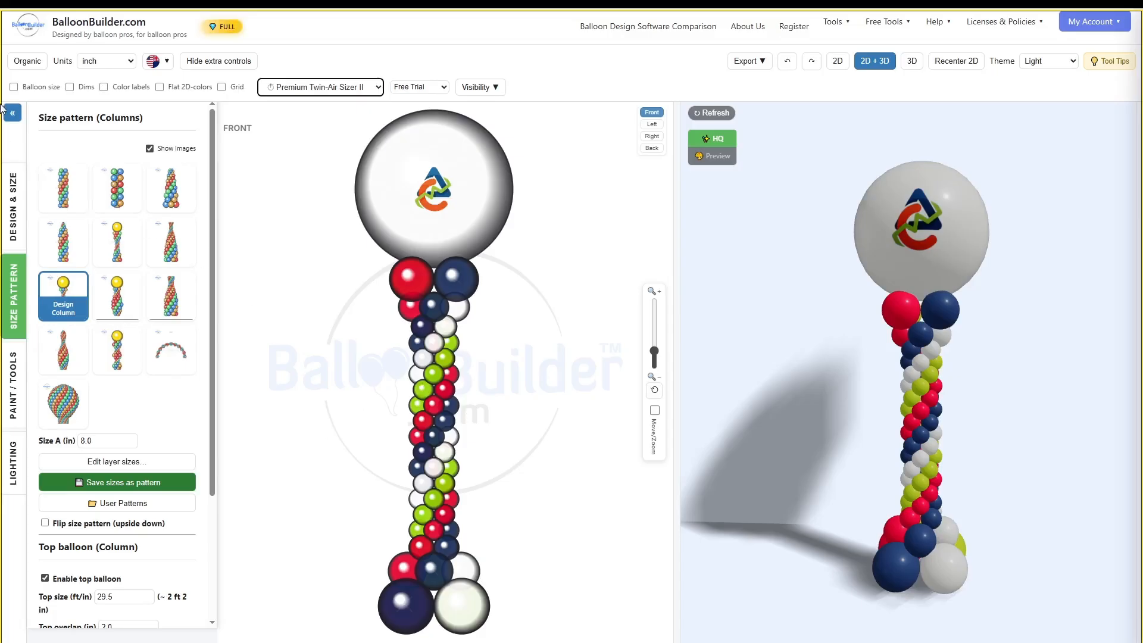
click(13, 88)
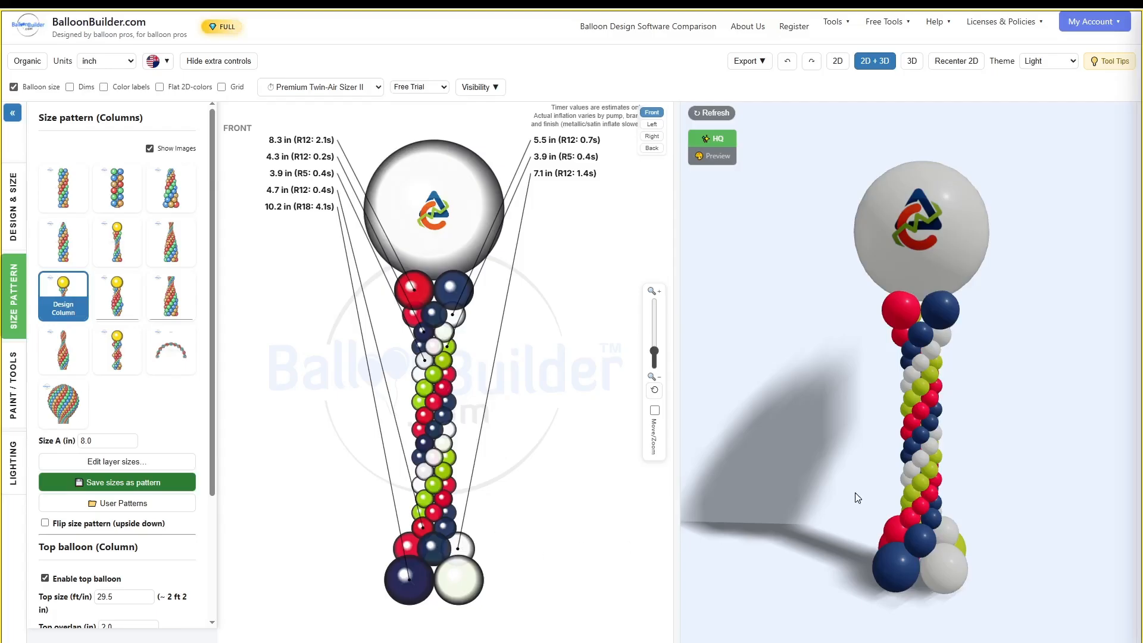
drag(852, 527, 916, 534)
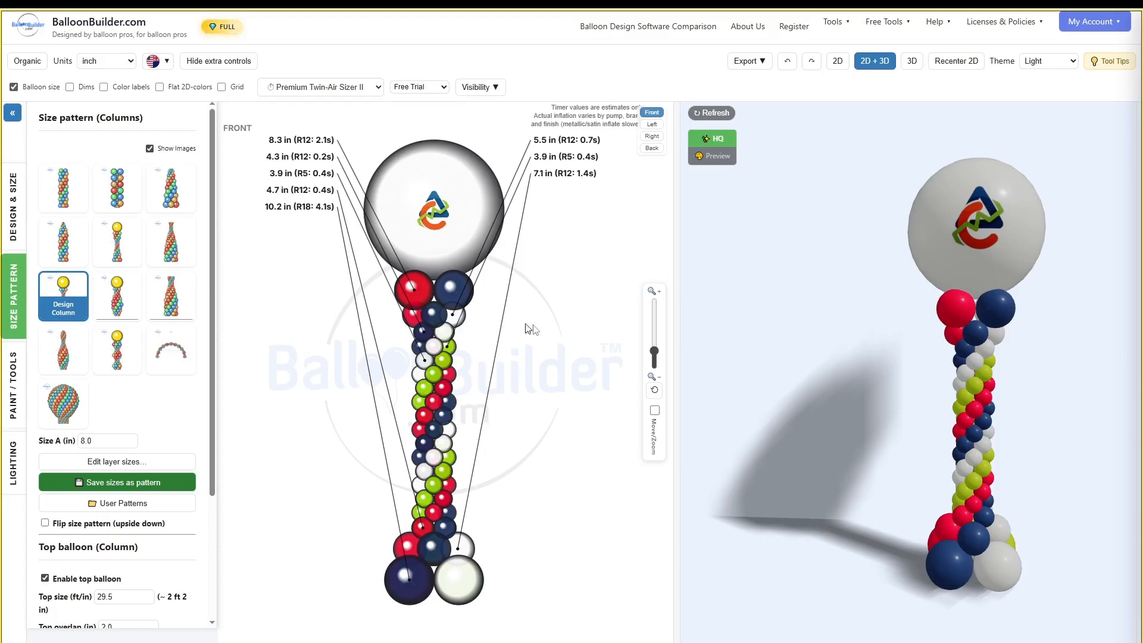
drag(934, 358, 929, 360)
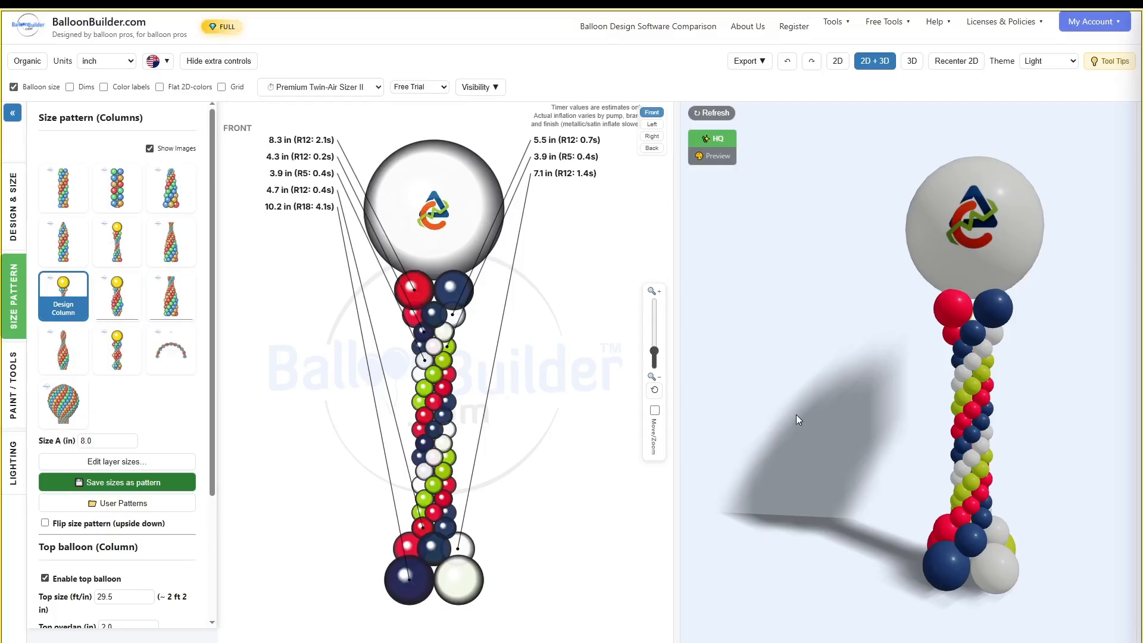
- Export the design list, review the balloon sizes, inflation times and element options in the summary, and close it
click(750, 61)
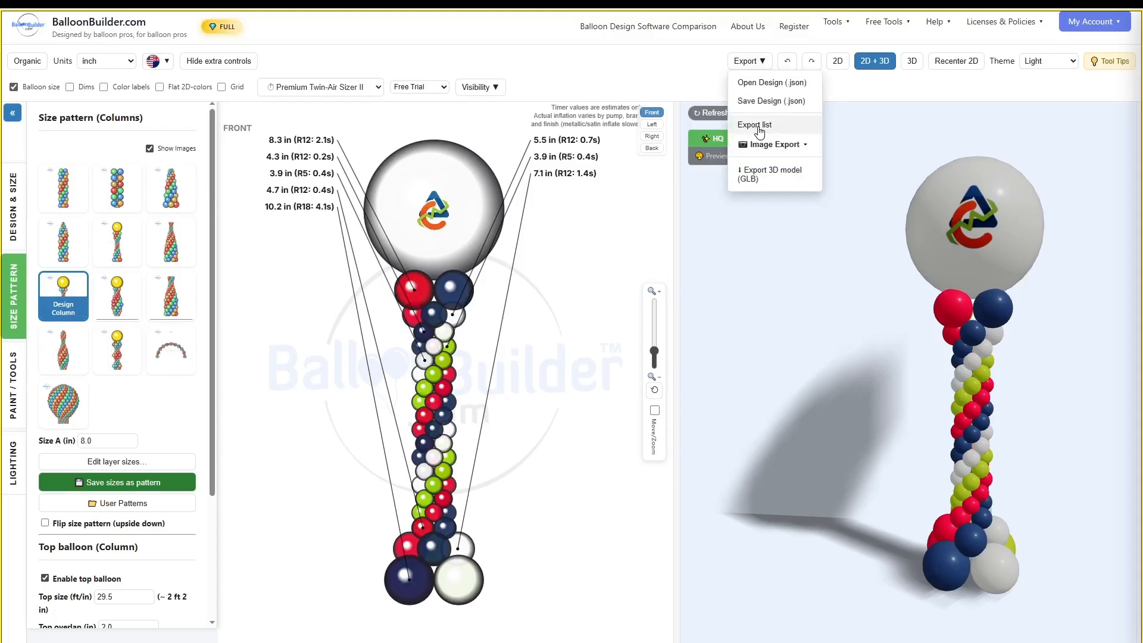
click(758, 128)
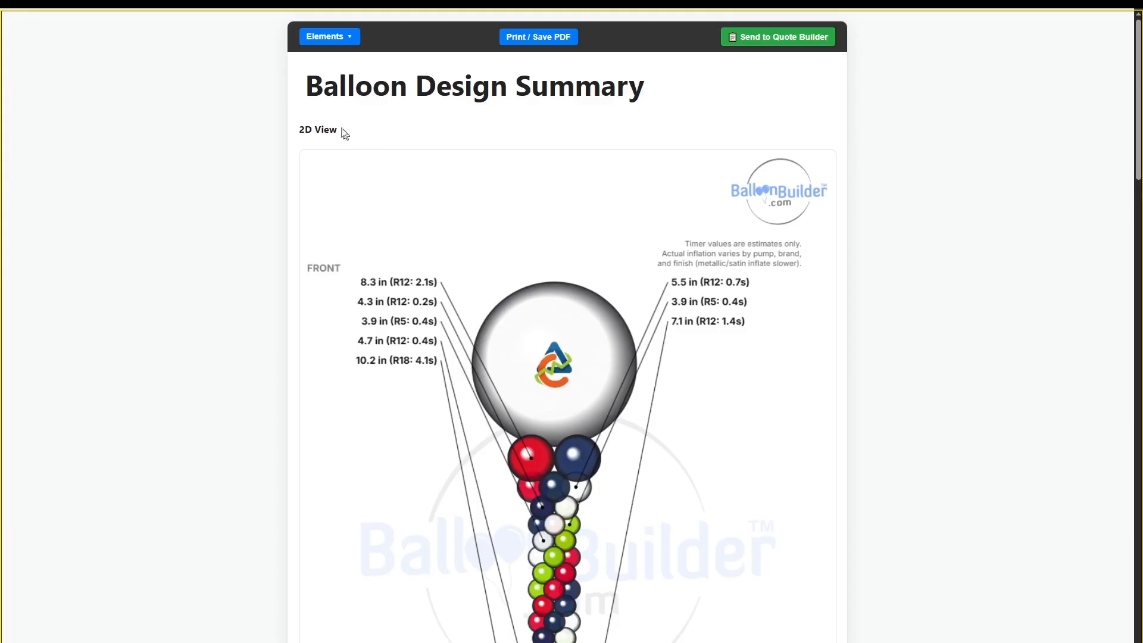
click(337, 38)
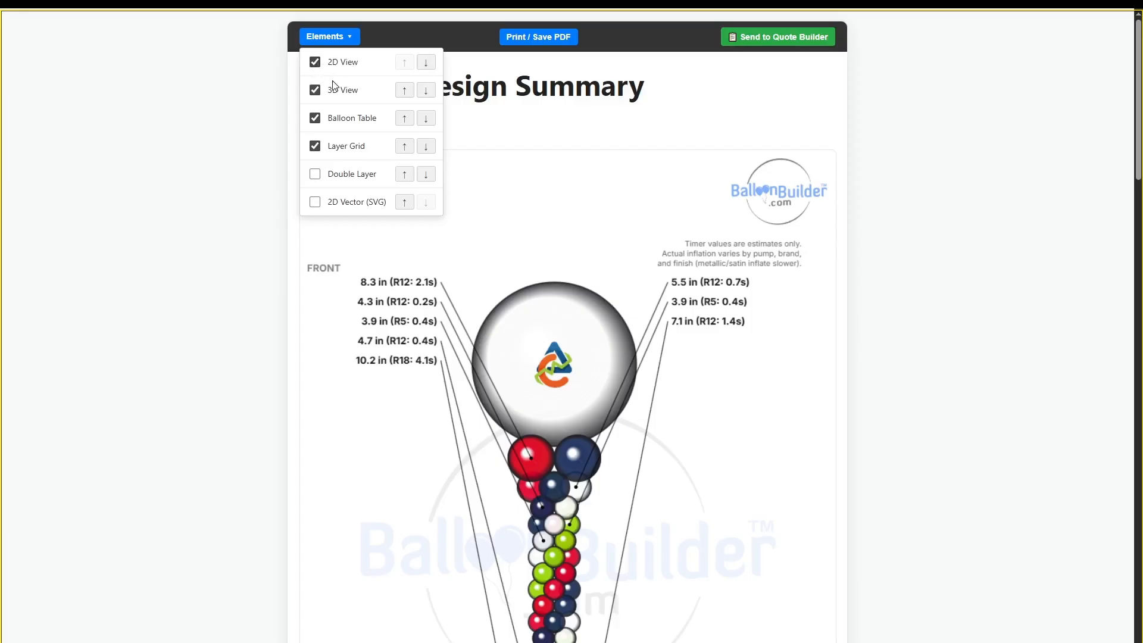
scroll(599, 375, down, 3)
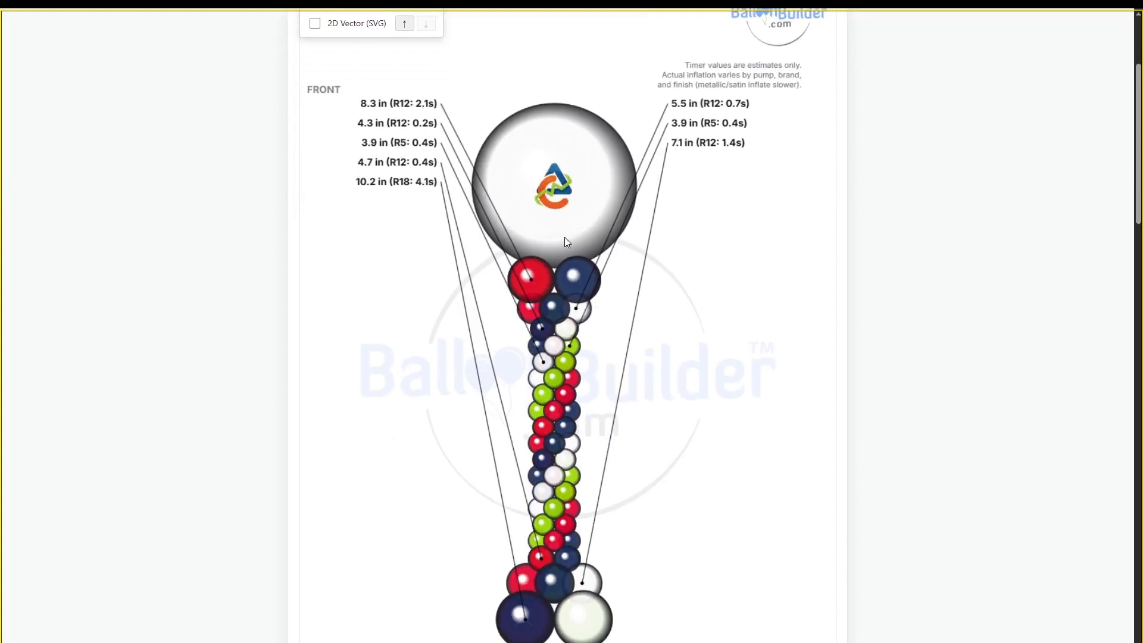
scroll(562, 328, down, 2)
scroll(562, 327, up, 5)
scroll(562, 325, up, 1)
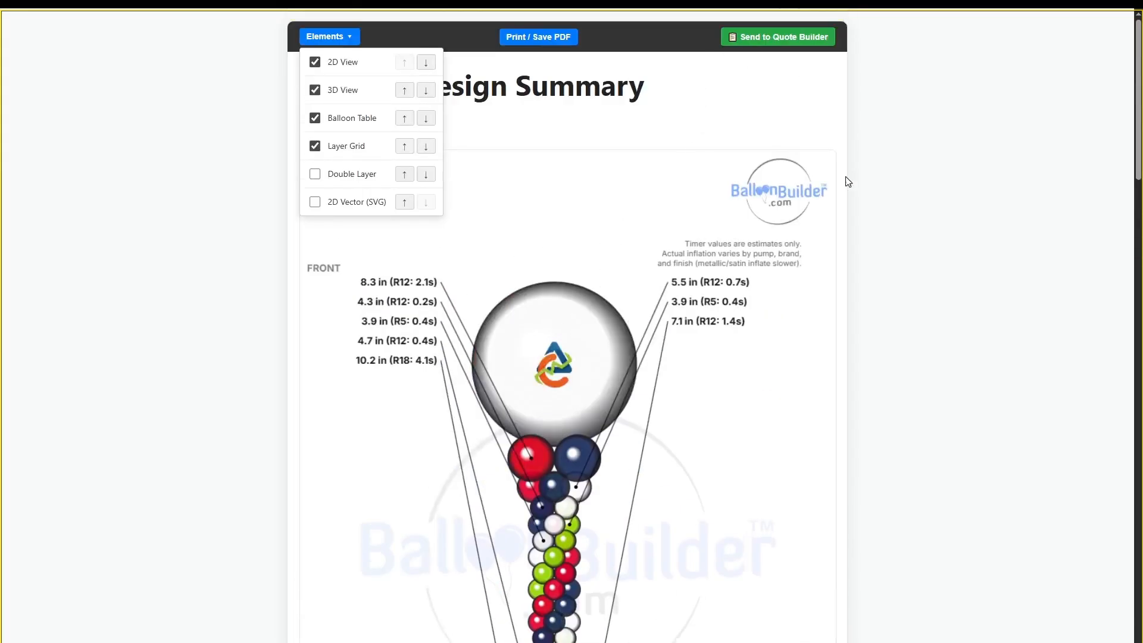
key(ctrl+w)
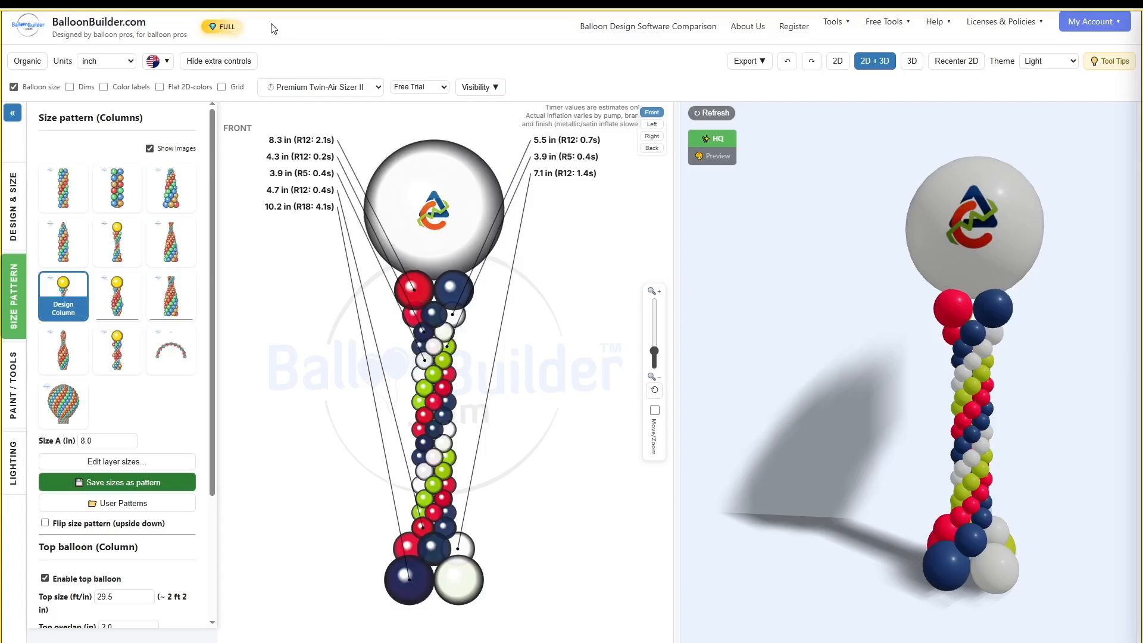
- Show the column's dimensions in the 2D view, and preview the color labels and flat 2D colors with both left off
click(70, 88)
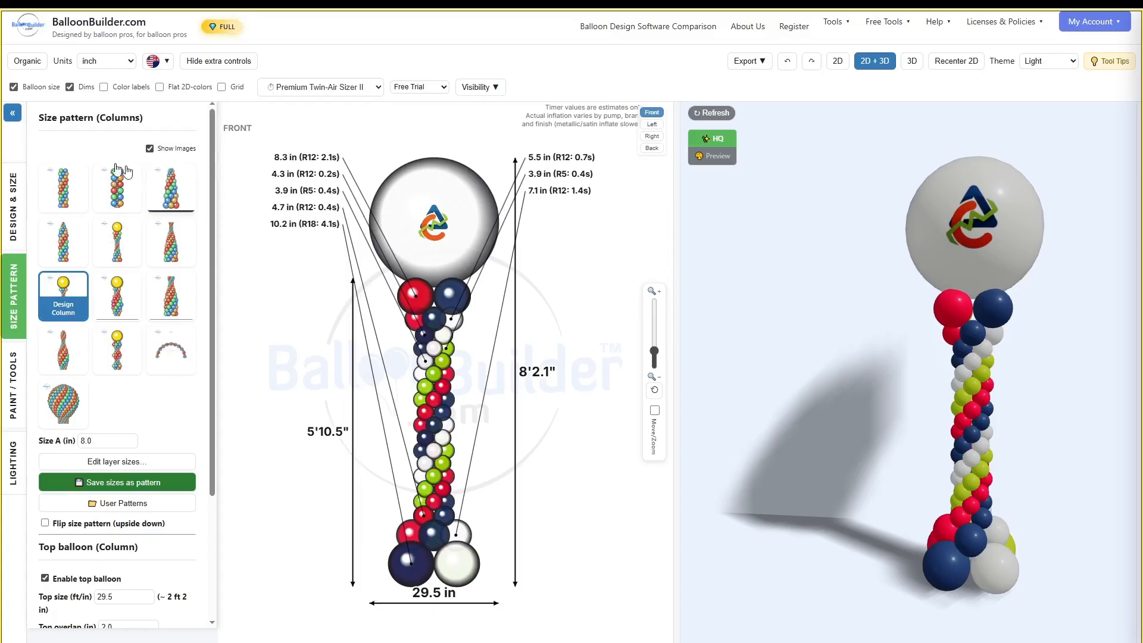
click(105, 87)
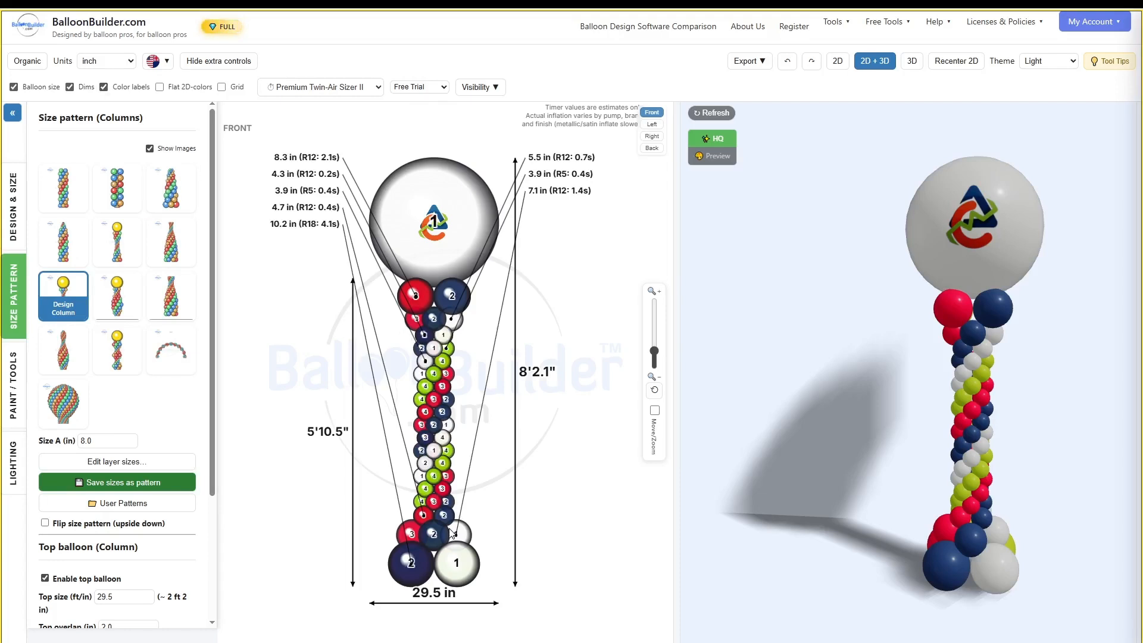
click(103, 89)
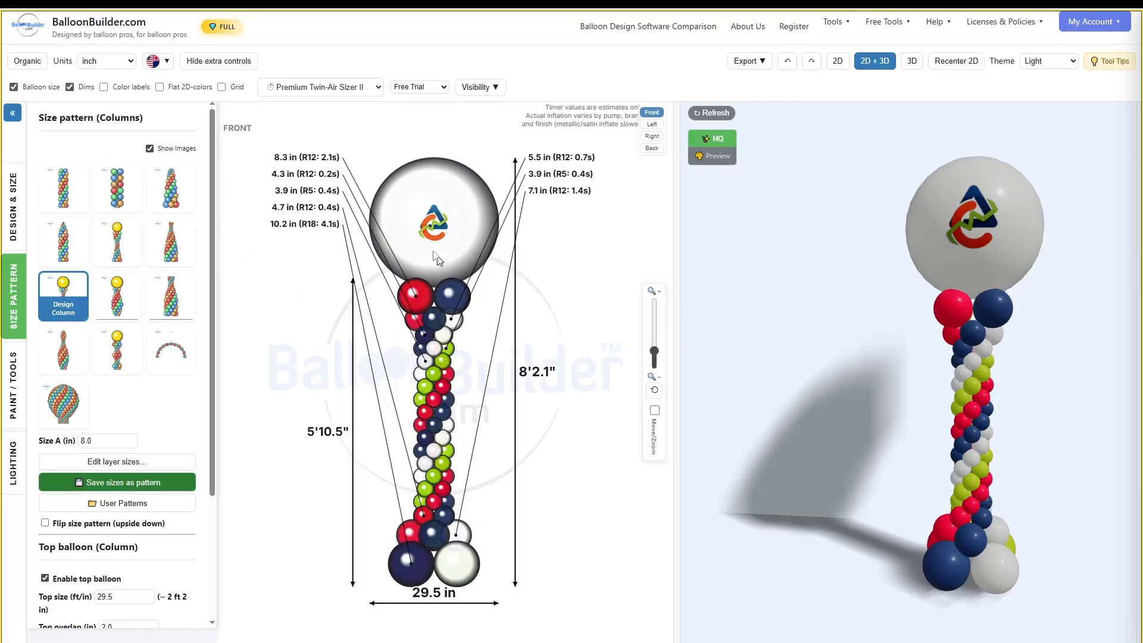
click(160, 88)
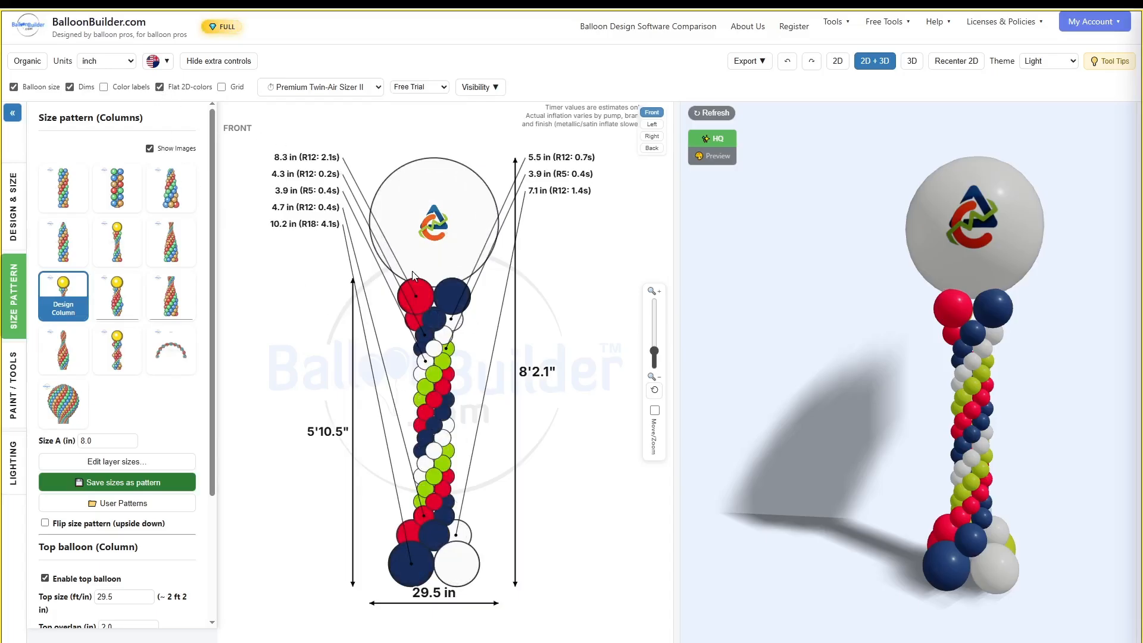
click(160, 88)
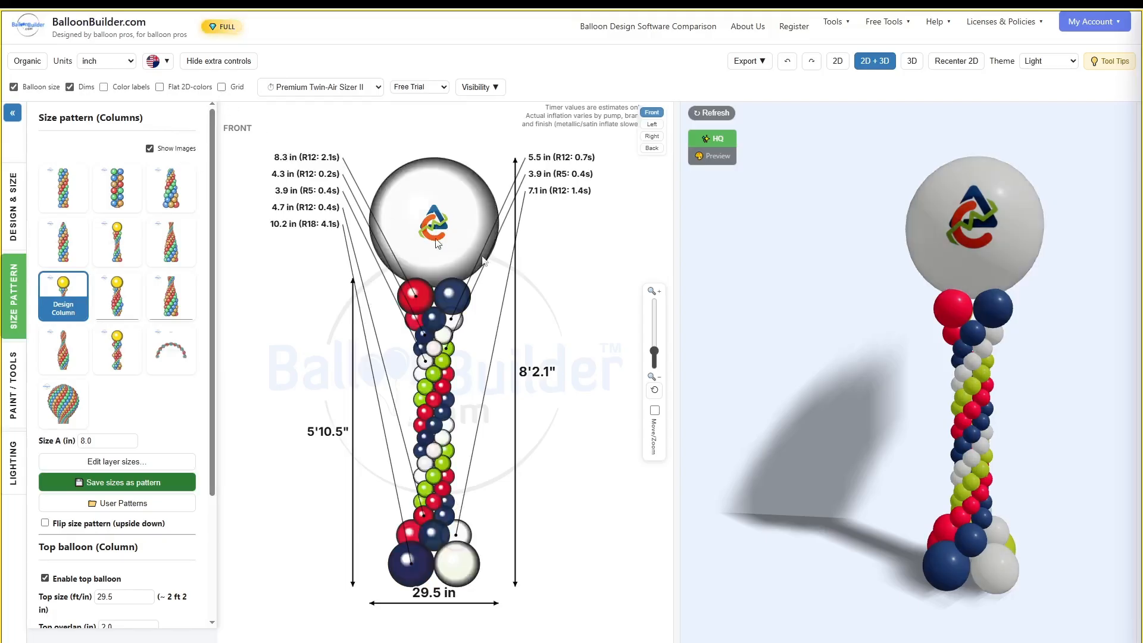
- Export the design list with dimensions and examine its 2D view, 3D view and balloon color table
click(748, 63)
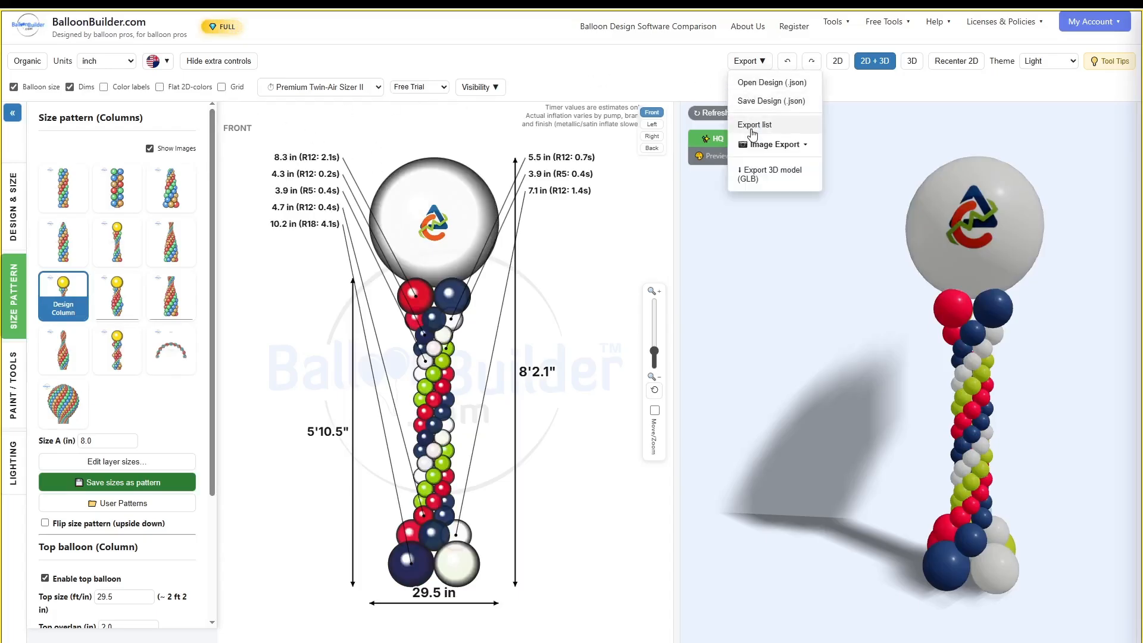
click(751, 130)
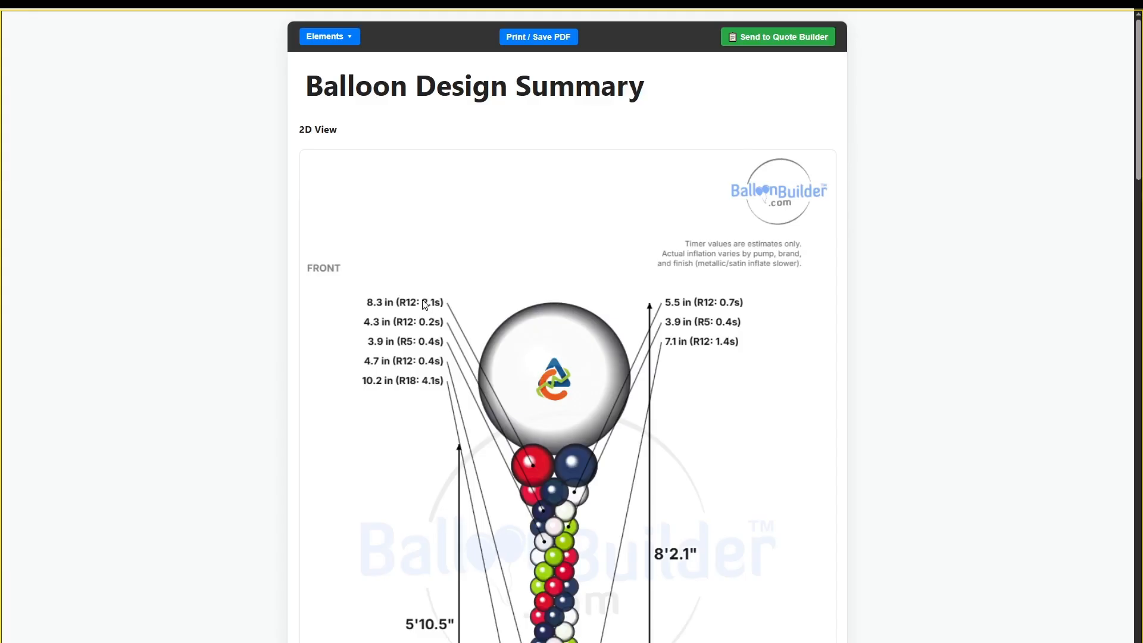
scroll(425, 305, down, 3)
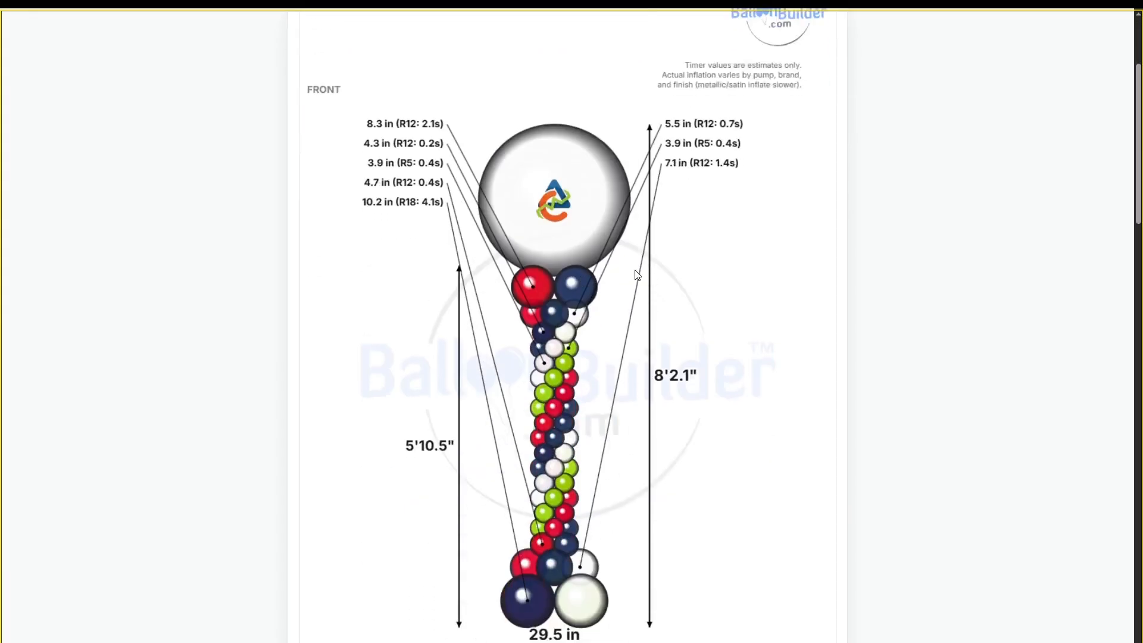
scroll(625, 262, down, 9)
scroll(490, 250, down, 4)
scroll(738, 268, down, 3)
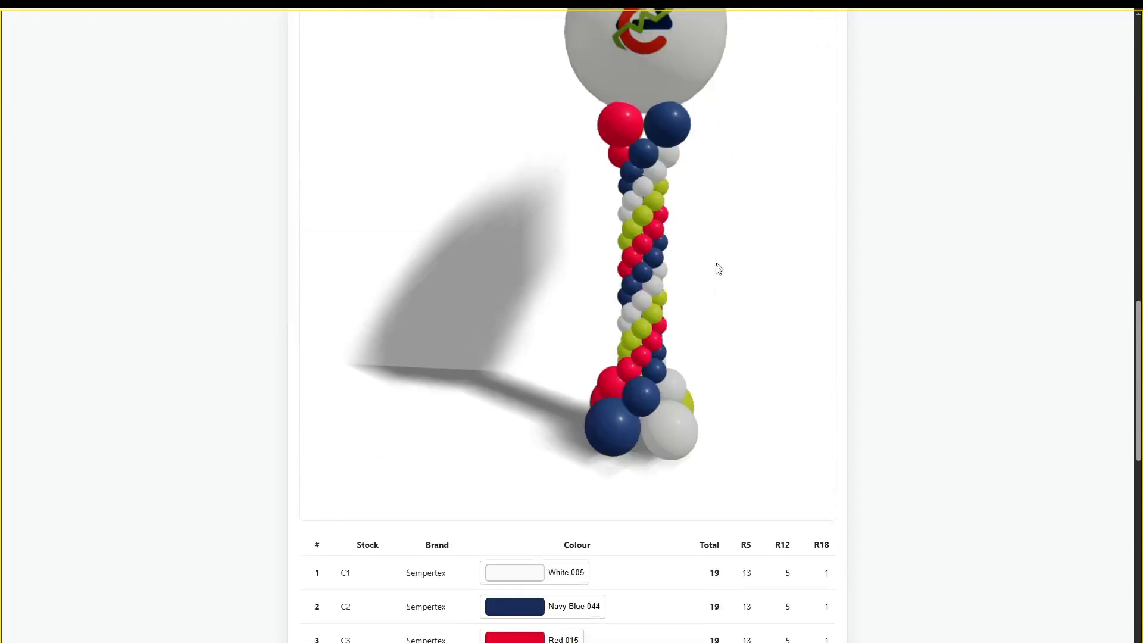
scroll(721, 263, down, 5)
drag(328, 247, 913, 352)
click(781, 400)
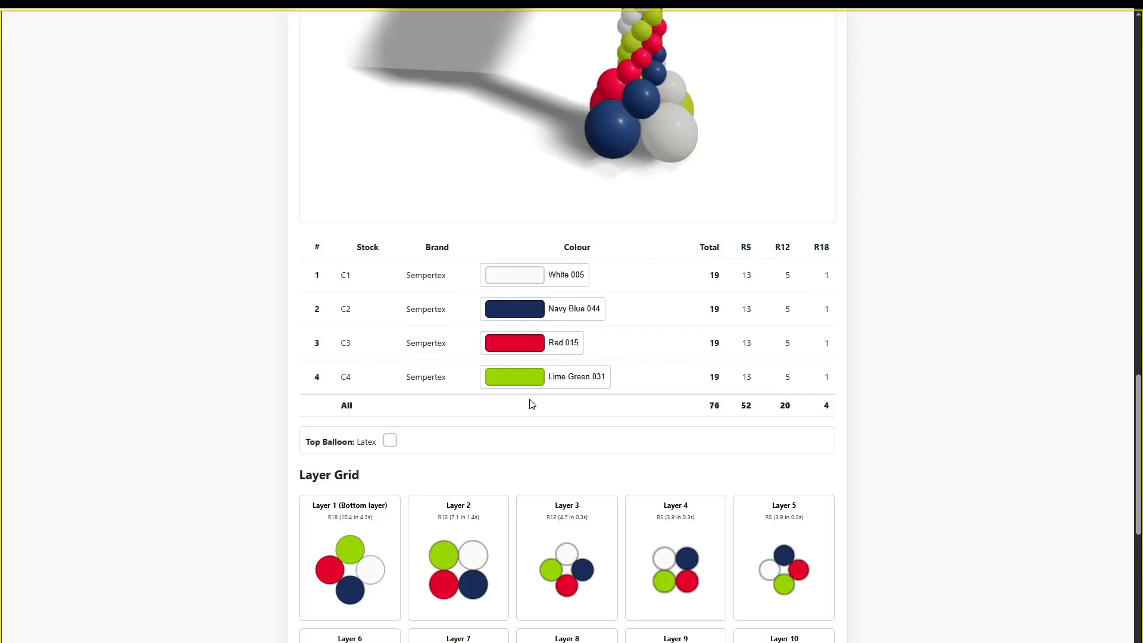
- Examine the summary's layer grid up to the top balloon and check which elements are included
scroll(436, 424, down, 6)
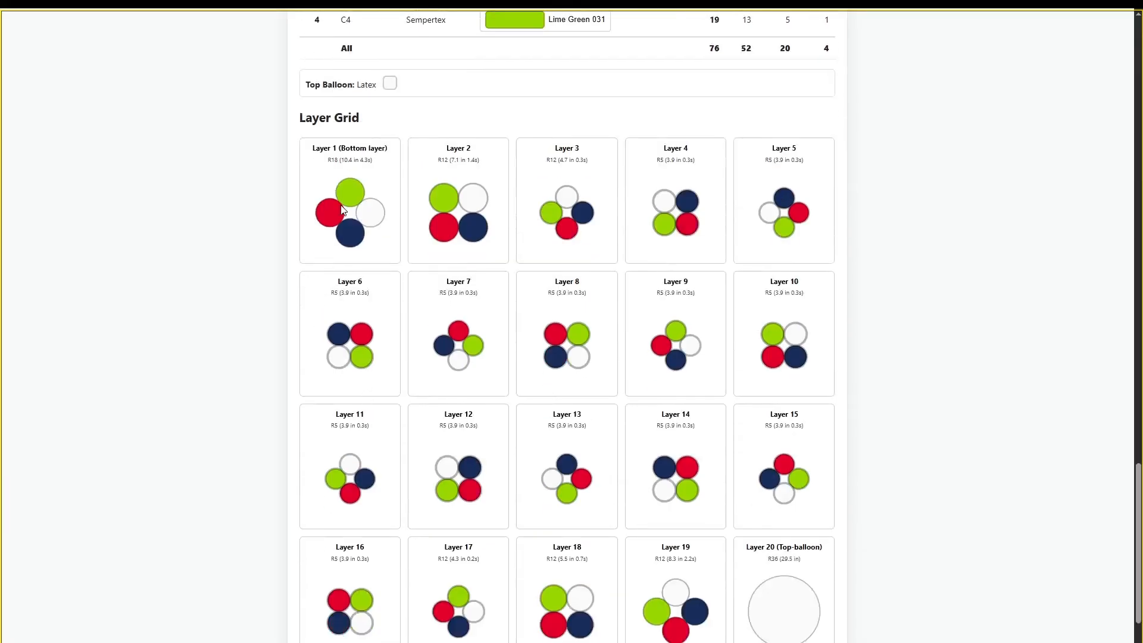
scroll(428, 318, up, 20)
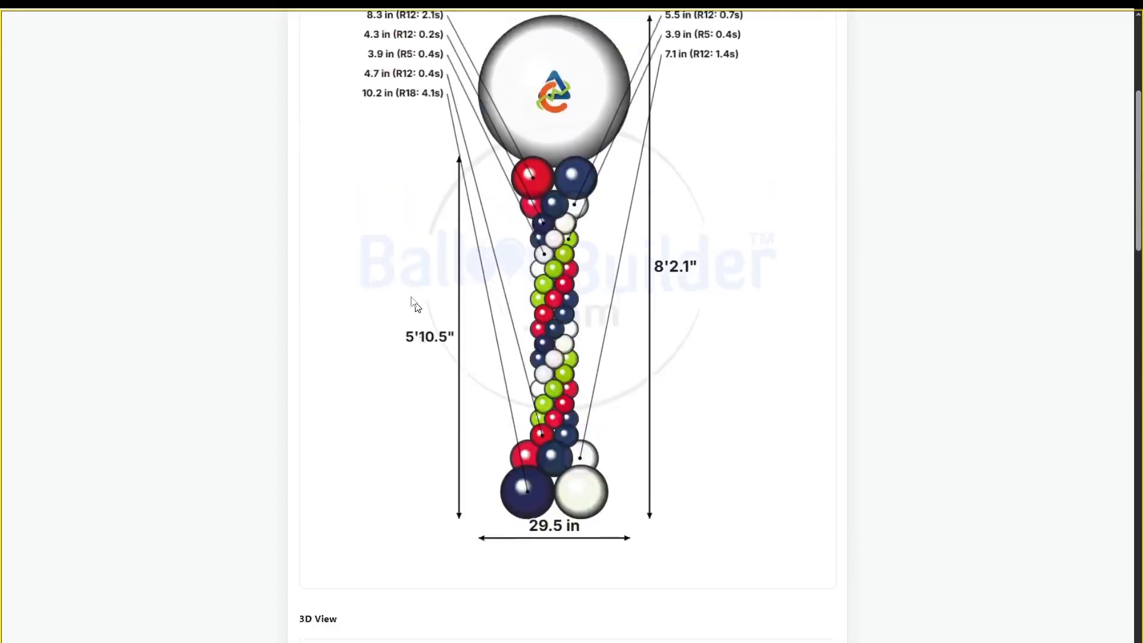
click(333, 37)
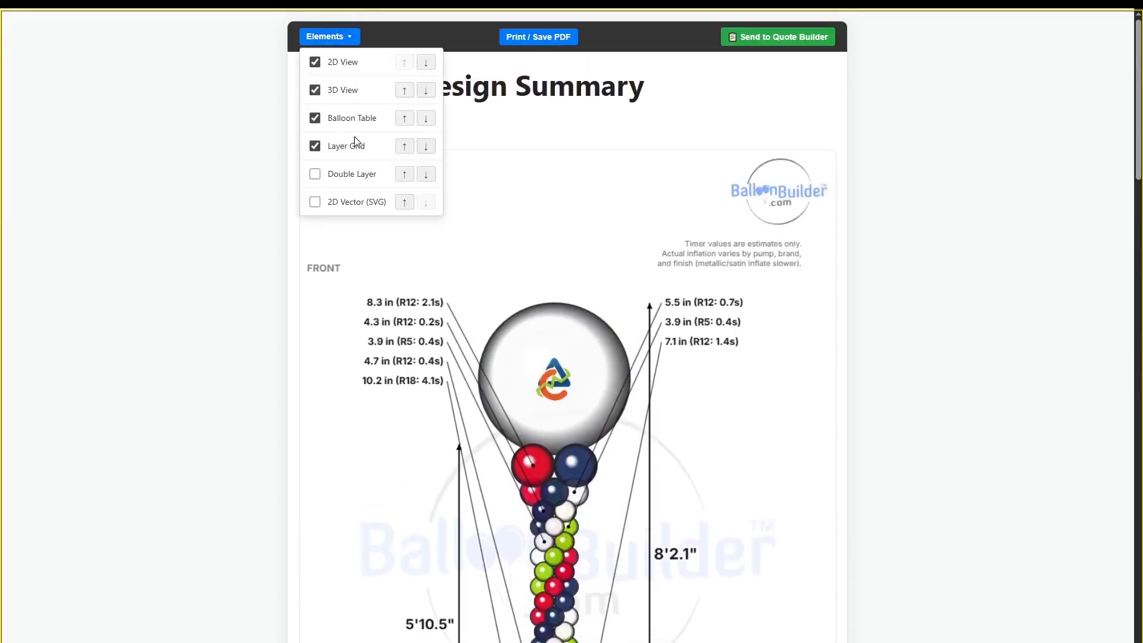
click(514, 153)
scroll(647, 326, down, 10)
scroll(647, 326, down, 15)
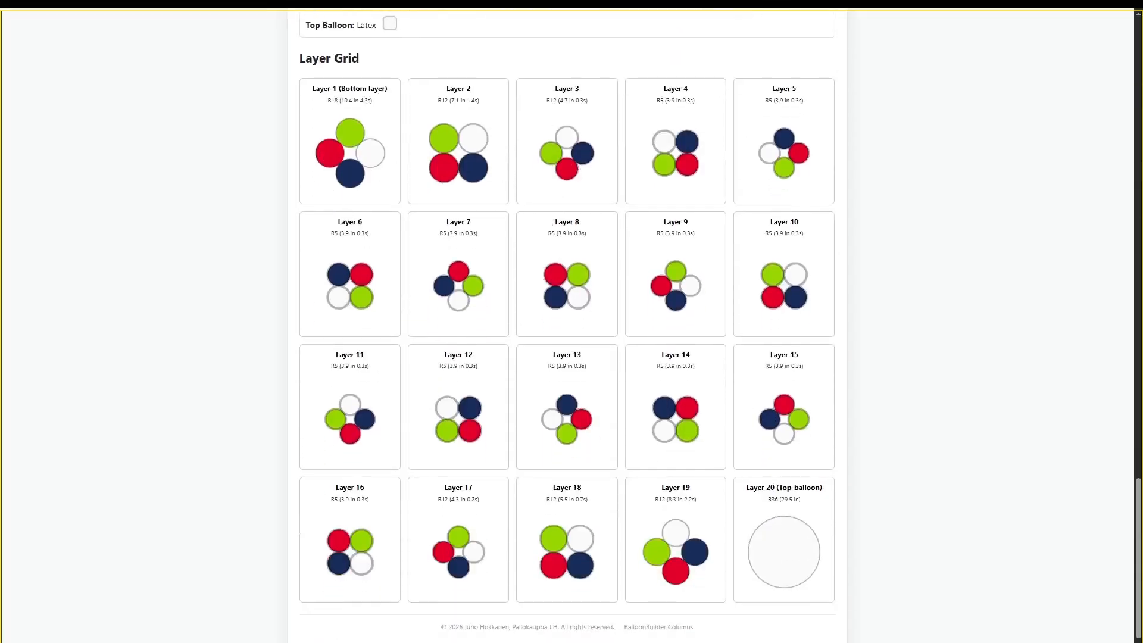
- Check the balloon size and inflation time listed for each layer in the summary's layer grid
drag(326, 108, 373, 105)
scroll(564, 381, down, 1)
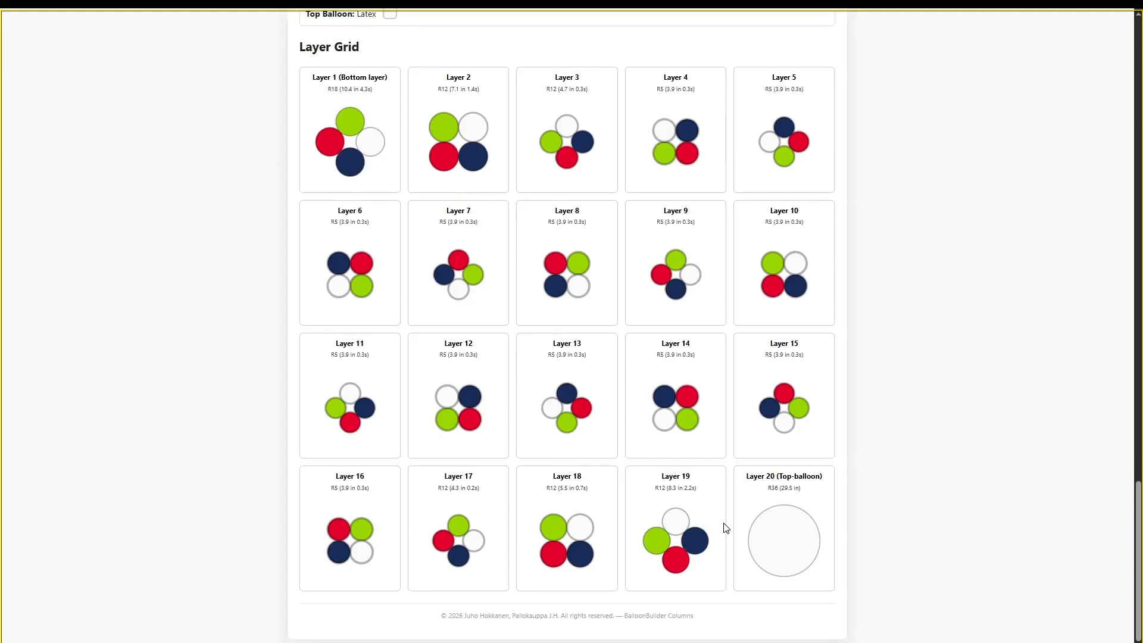
scroll(697, 512, up, 1)
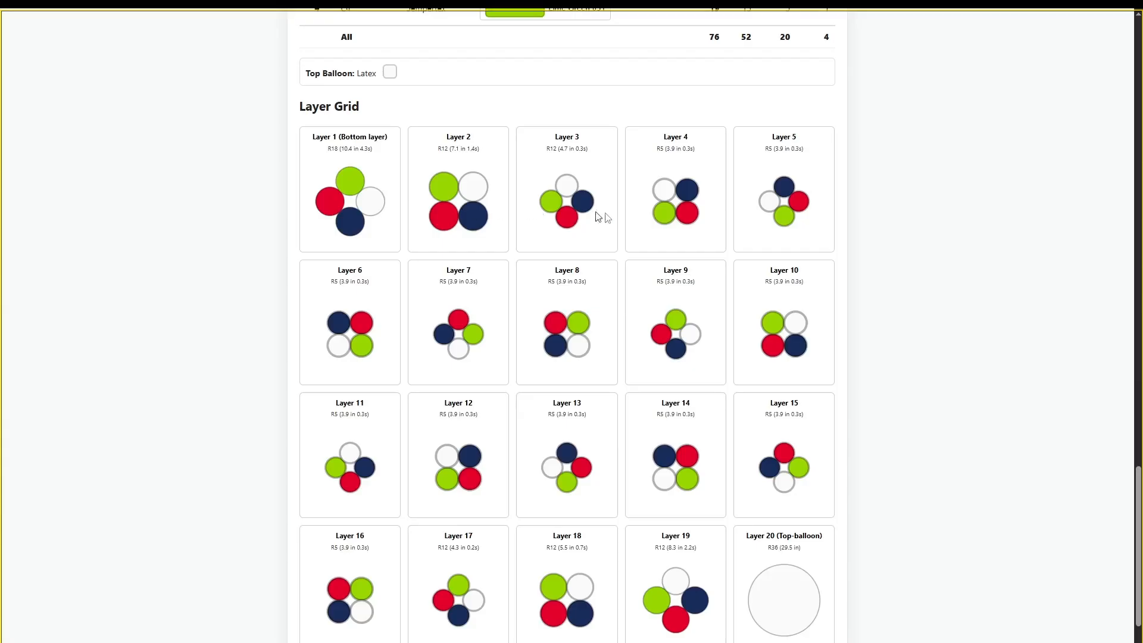
scroll(592, 239, up, 3)
scroll(600, 245, down, 4)
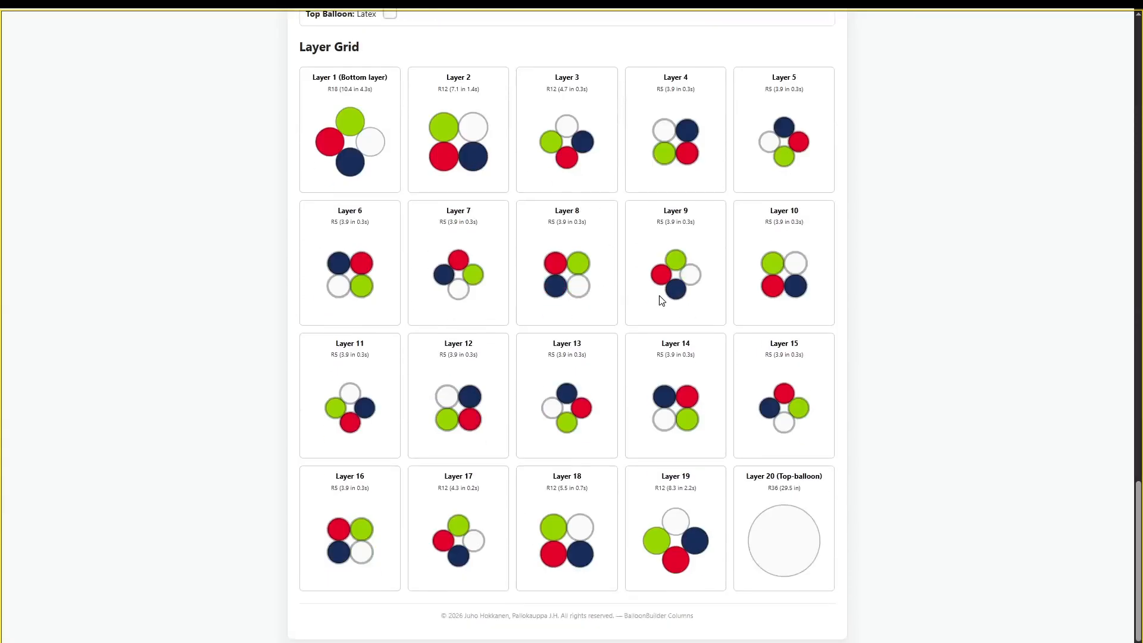
- Review the summary's color table, 3D view and dimensioned 2D view, and return to the column design
scroll(614, 305, up, 1)
scroll(615, 305, up, 10)
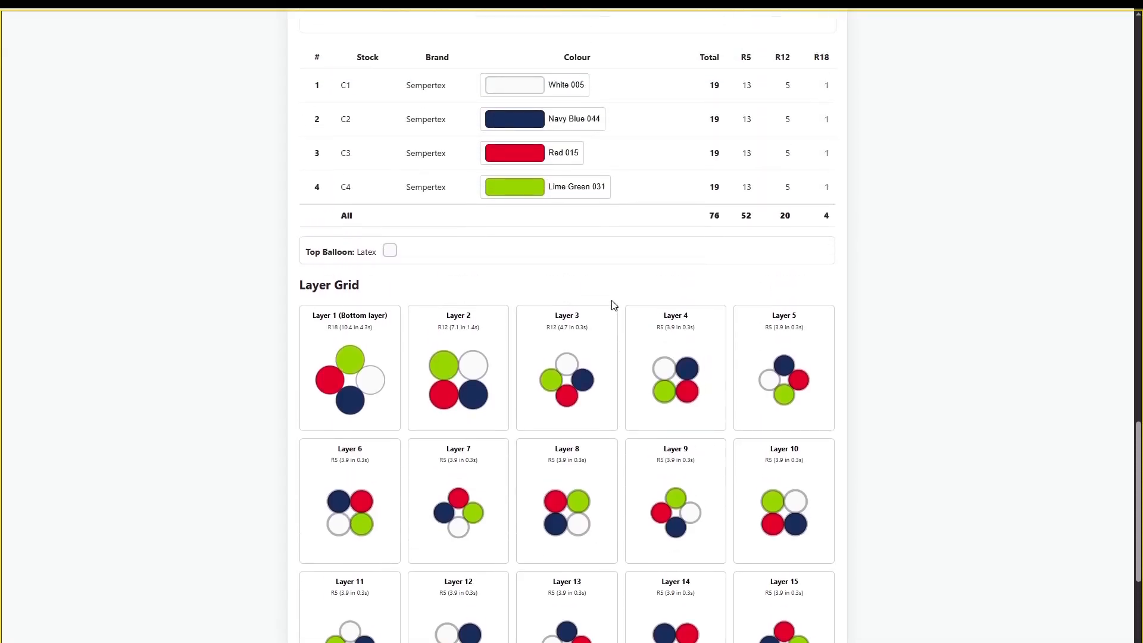
scroll(614, 306, up, 15)
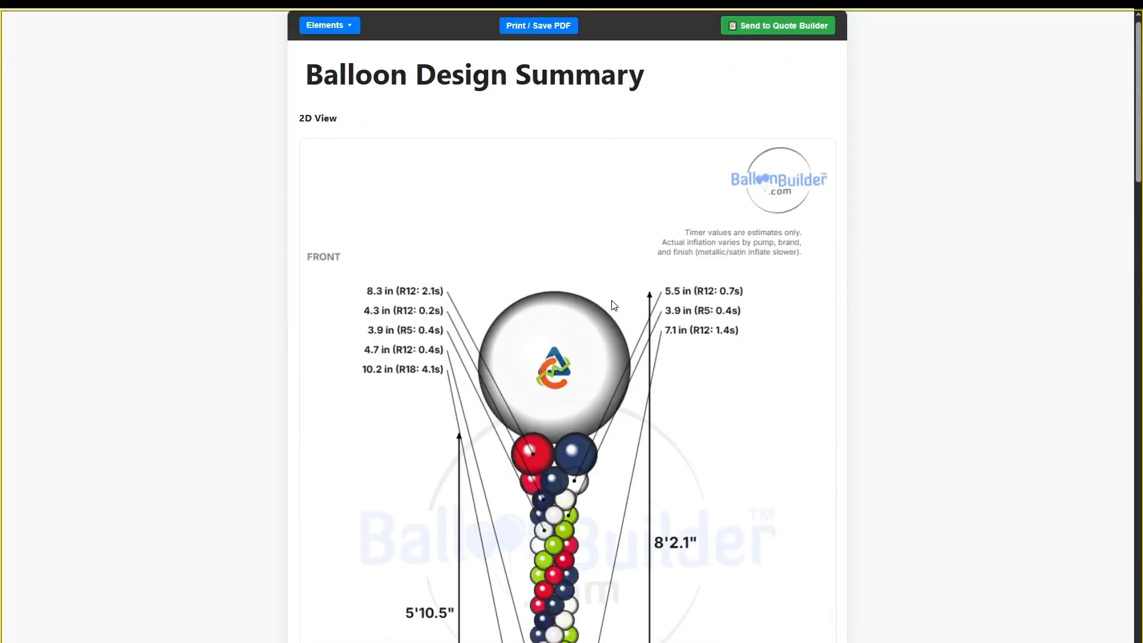
scroll(614, 305, down, 14)
scroll(614, 305, down, 19)
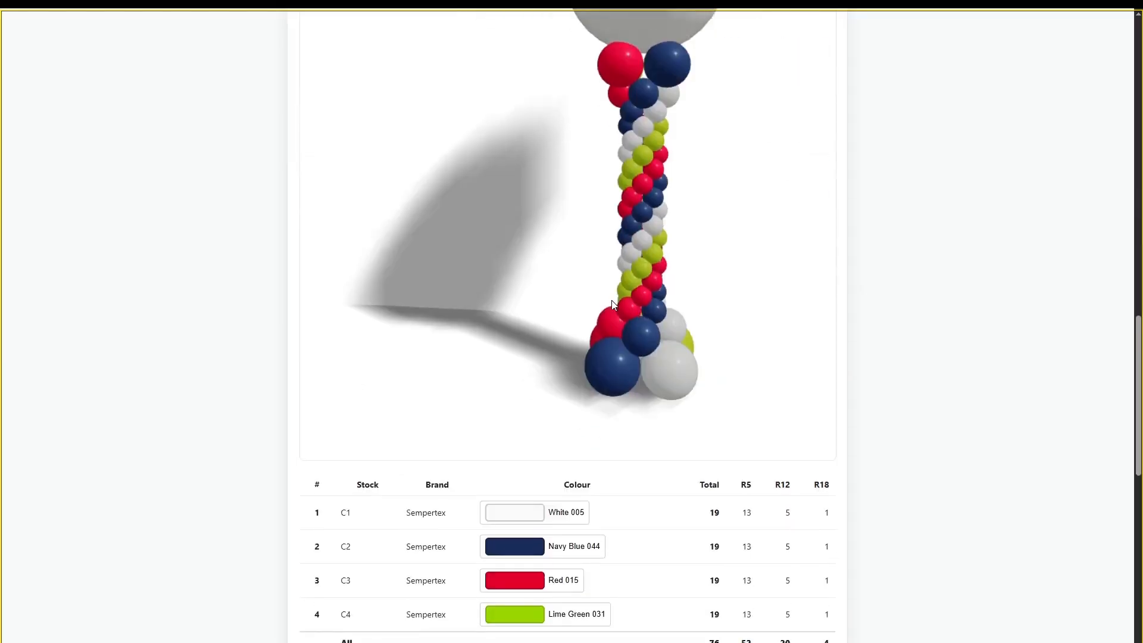
scroll(629, 313, up, 6)
scroll(630, 307, up, 8)
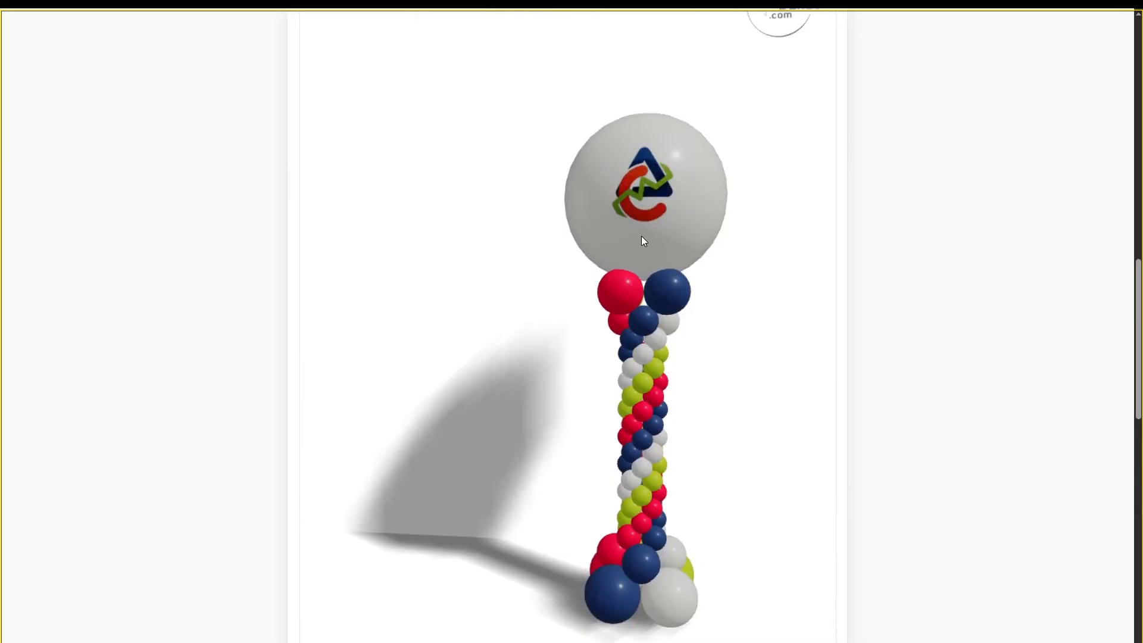
scroll(638, 238, up, 12)
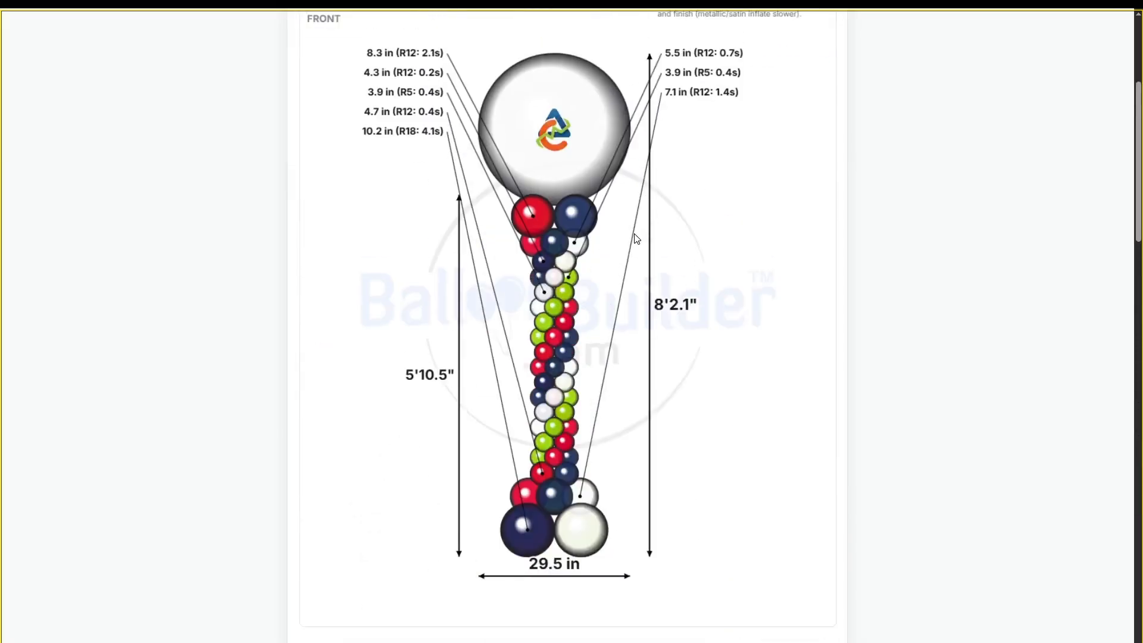
scroll(637, 238, down, 5)
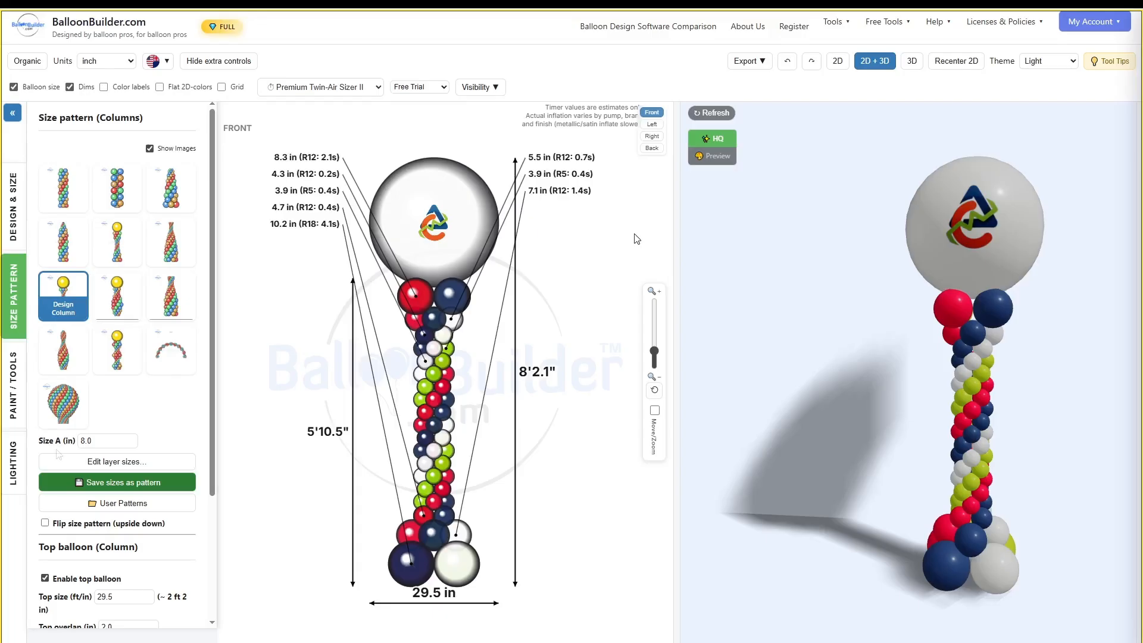
- Use the auditorium stage photo as the 3D background in the 3D-only view and set its size to 101%
click(13, 467)
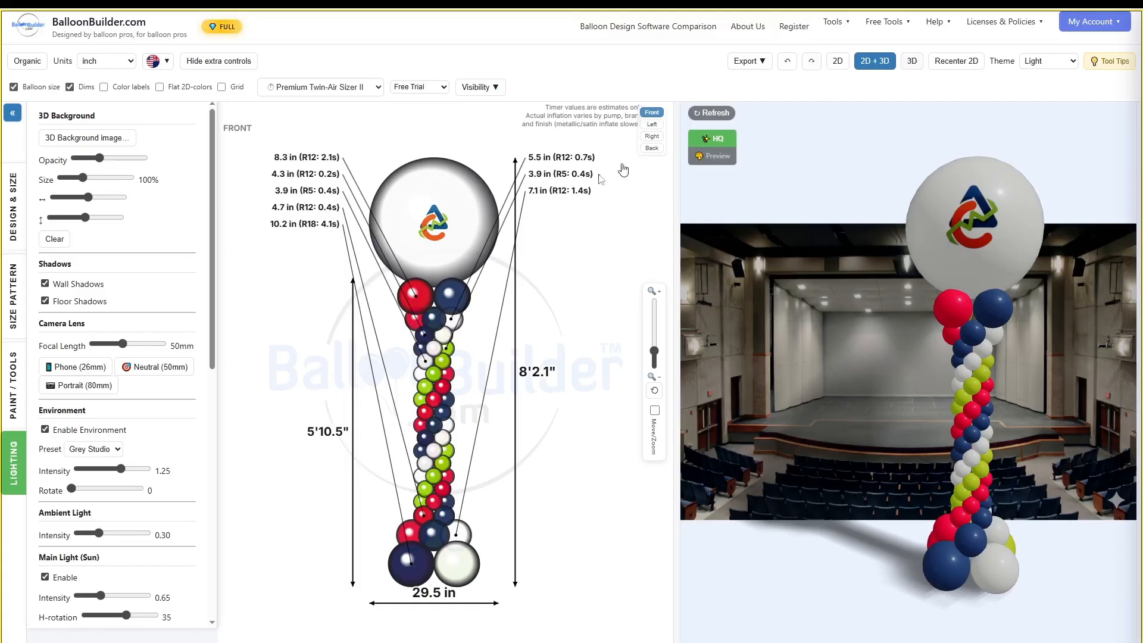
click(912, 62)
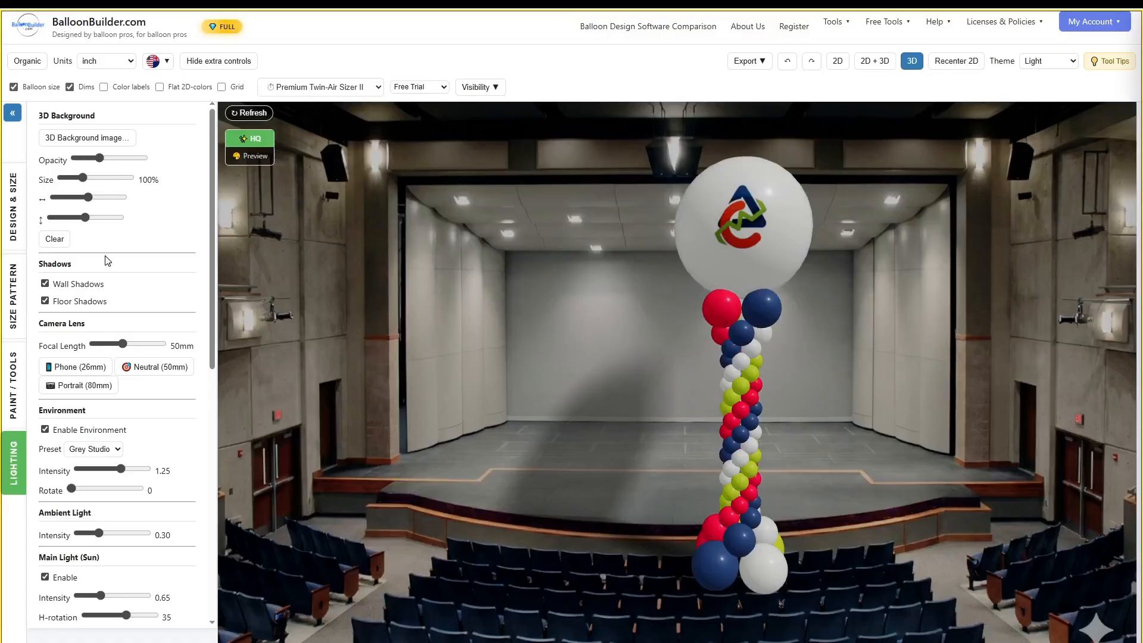
drag(83, 180, 89, 205)
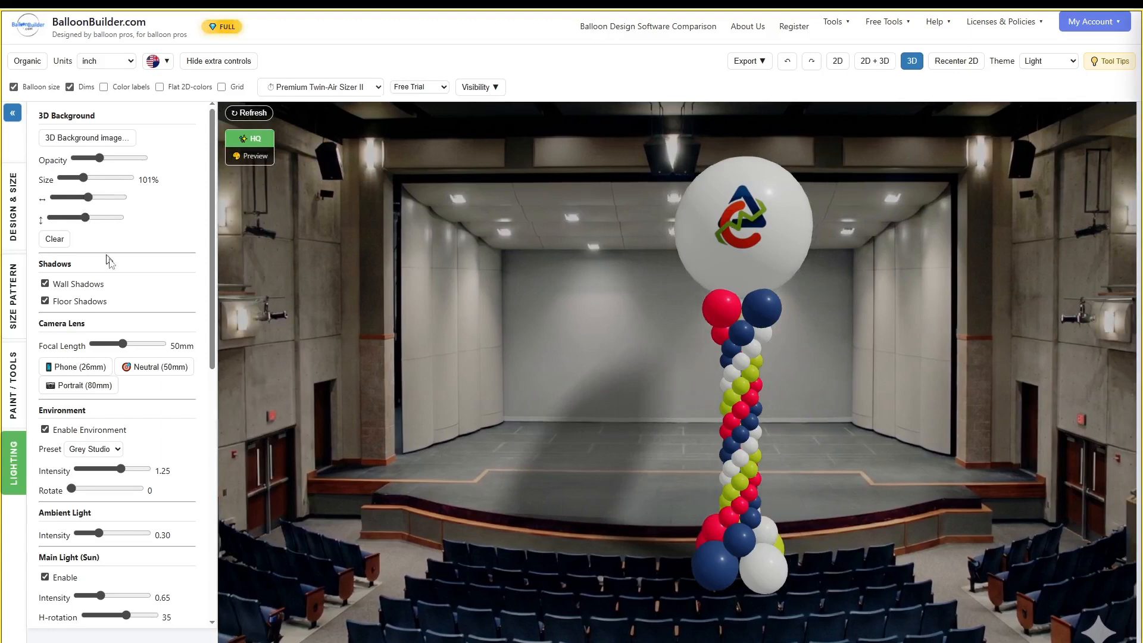
- Try the Phone (26mm) camera lens on the column and shrink it against the stage
scroll(145, 287, down, 1)
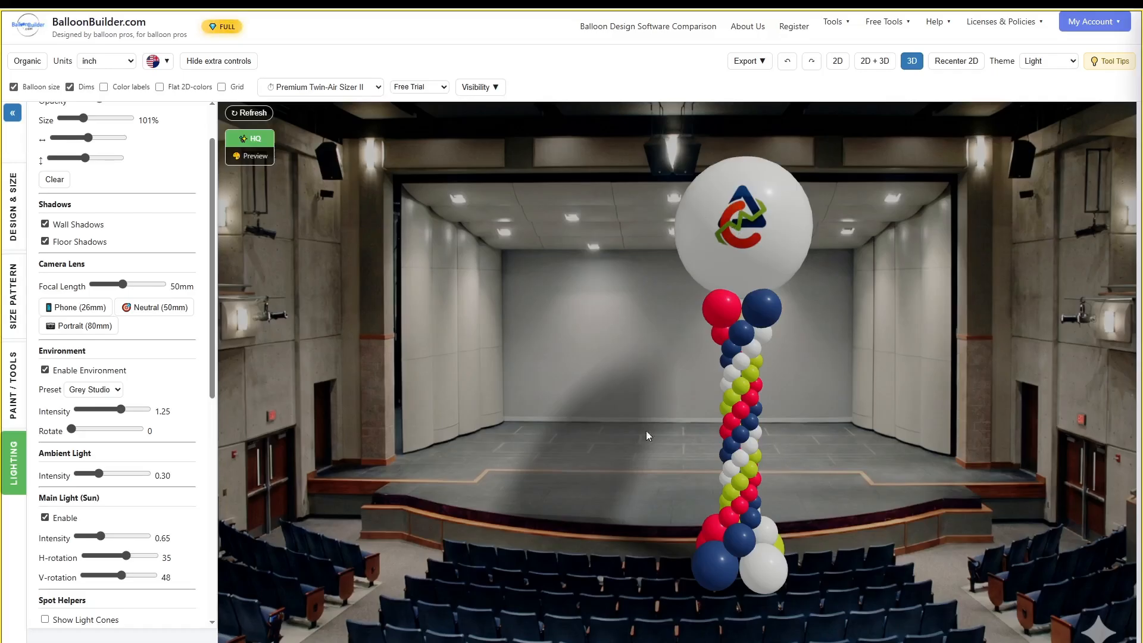
click(81, 307)
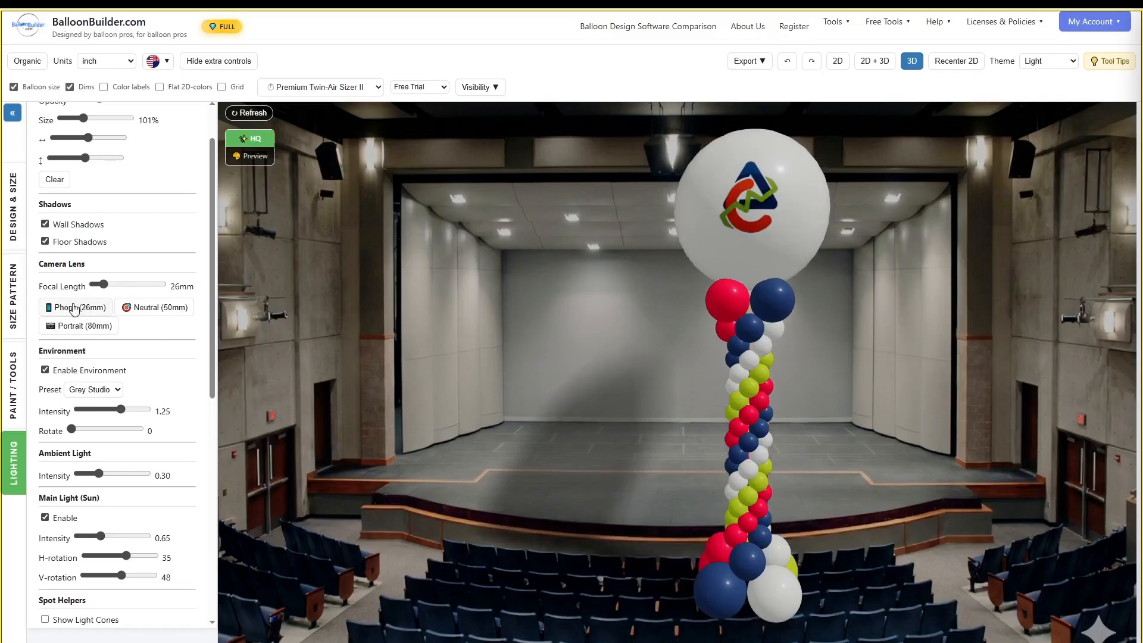
scroll(719, 416, down, 8)
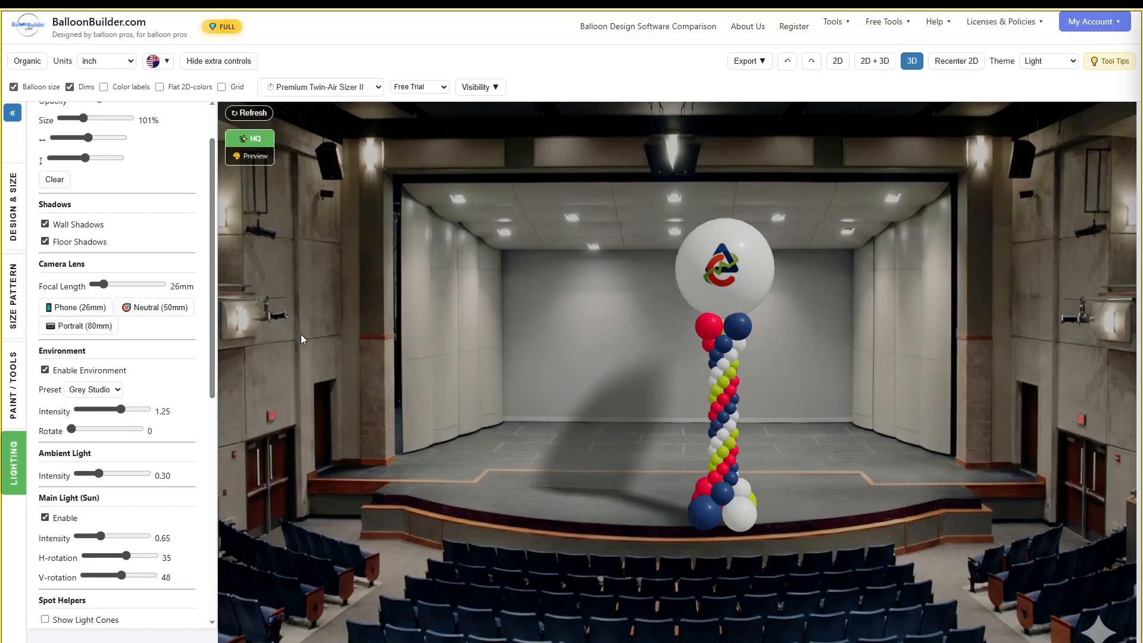
- Apply the Portrait (80mm) camera lens and place the column at the right side of the stage
click(78, 326)
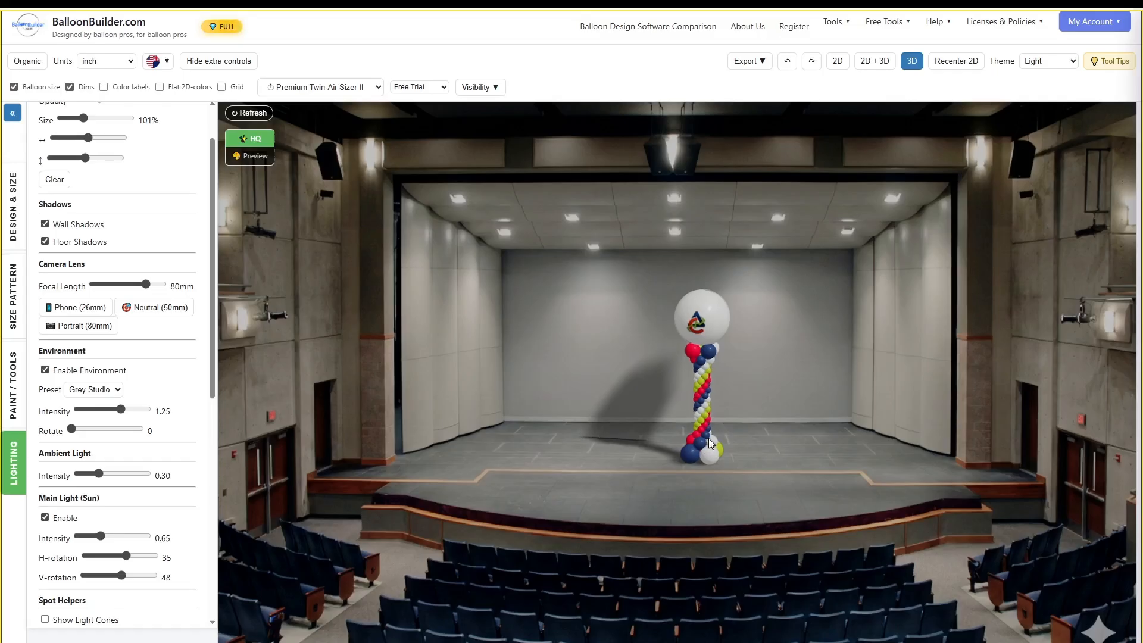
drag(710, 442, 709, 419)
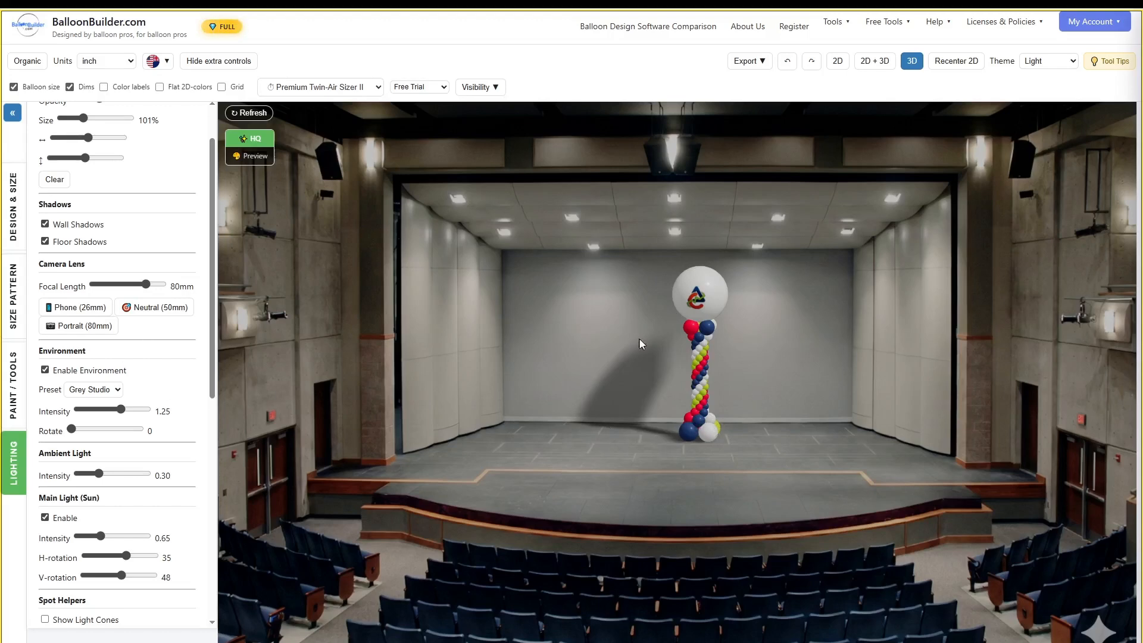
drag(709, 428, 931, 476)
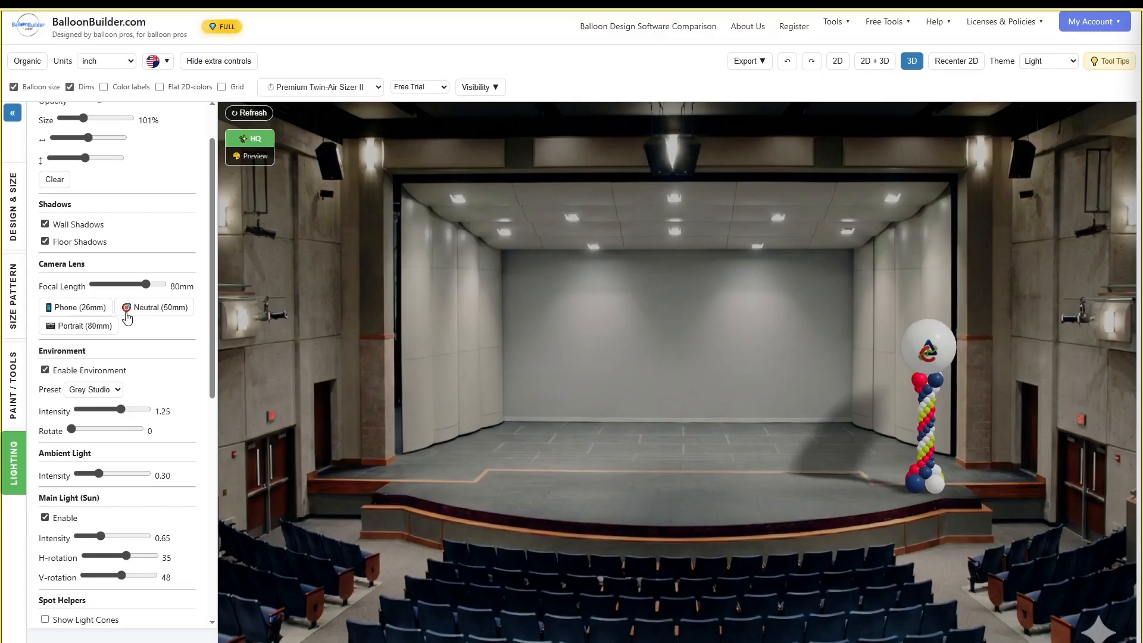
- Turn off the wall shadows and fine-tune the column's placement at the right side of the stage
click(45, 225)
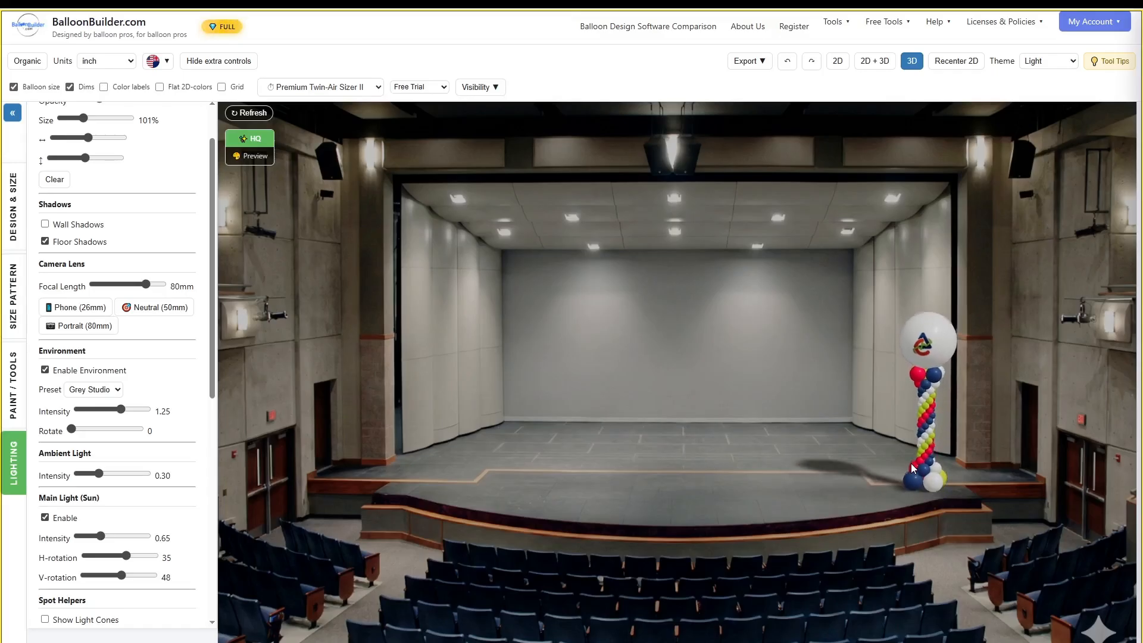
mouse_move(917, 476)
mouse_down()
mouse_move(524, 473)
mouse_move(927, 478)
mouse_up()
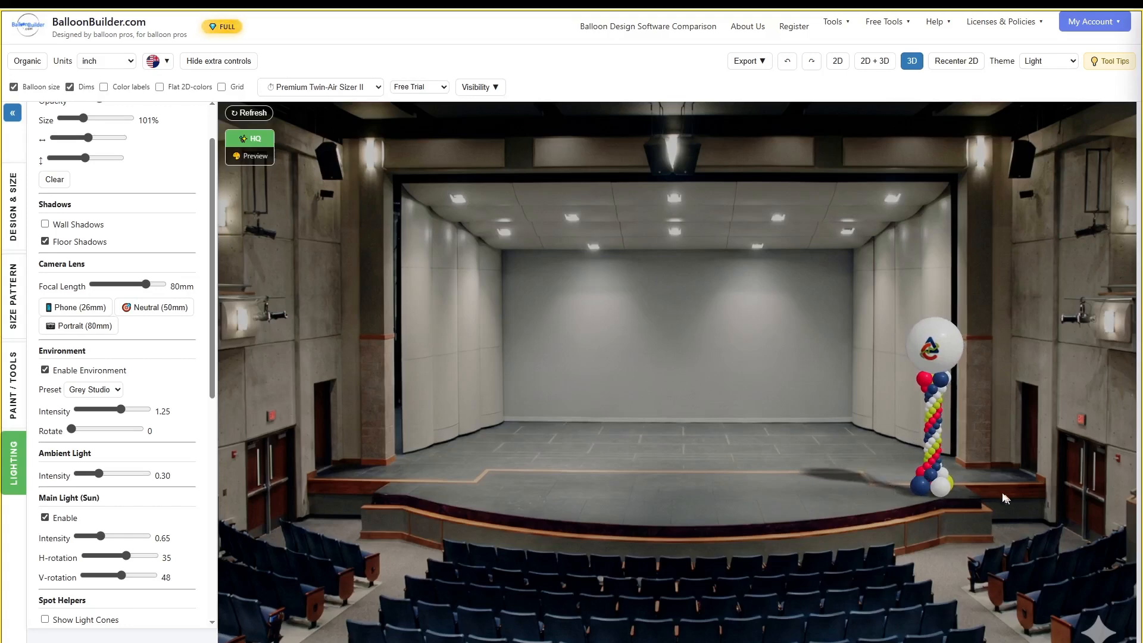
mouse_move(931, 487)
mouse_down()
mouse_move(865, 437)
mouse_move(942, 478)
mouse_up()
scroll(937, 479, down, 2)
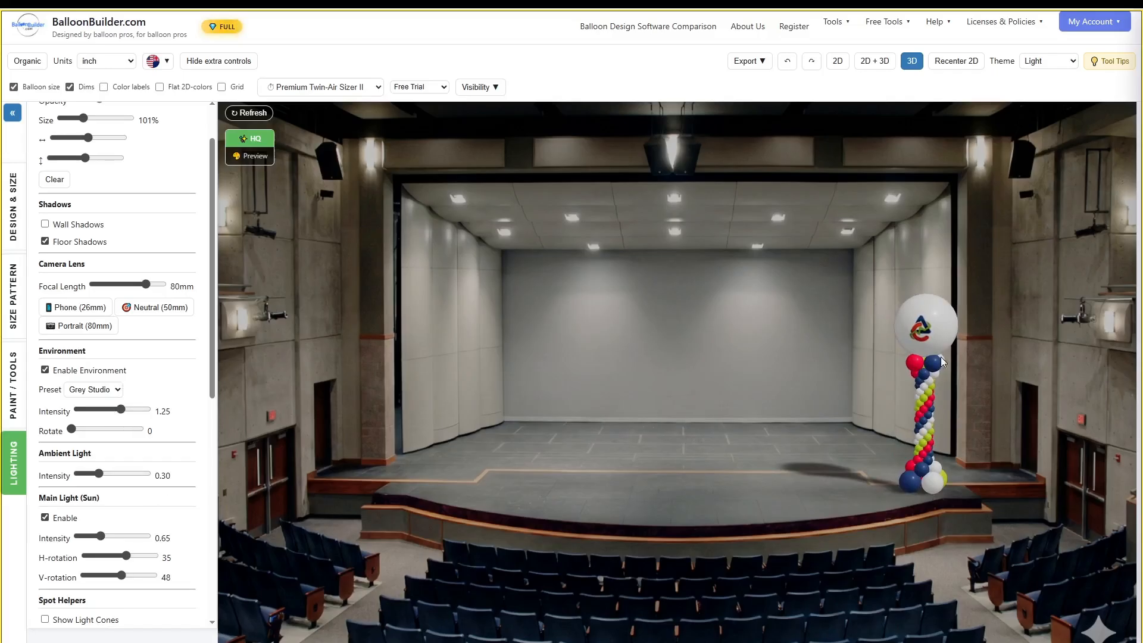
- Raise the main light's intensity to 1.36, refresh the 3D rendering and reposition the column on the stage
scroll(140, 509, down, 1)
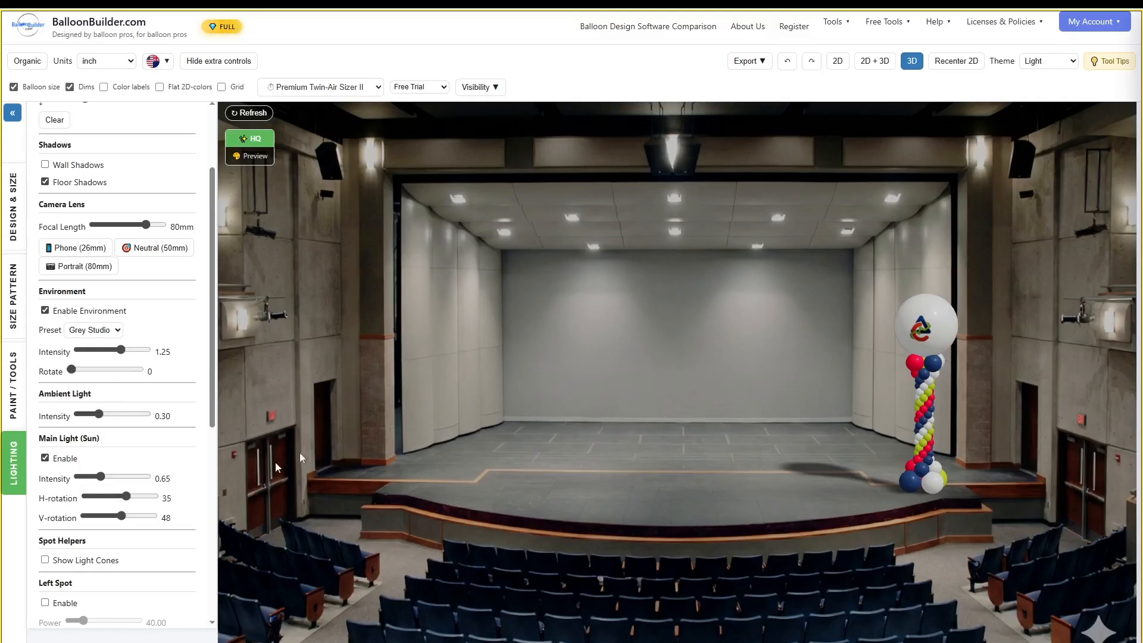
scroll(66, 405, down, 5)
scroll(67, 408, up, 7)
scroll(67, 411, down, 2)
drag(100, 478, 125, 476)
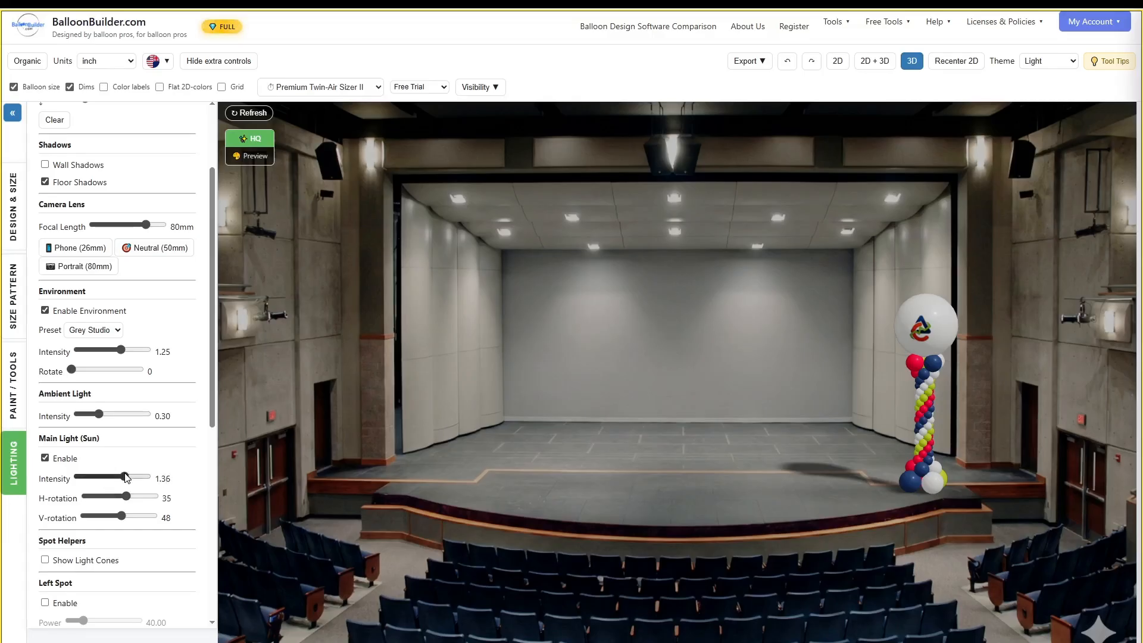
click(244, 147)
scroll(776, 386, up, 8)
drag(920, 445, 922, 445)
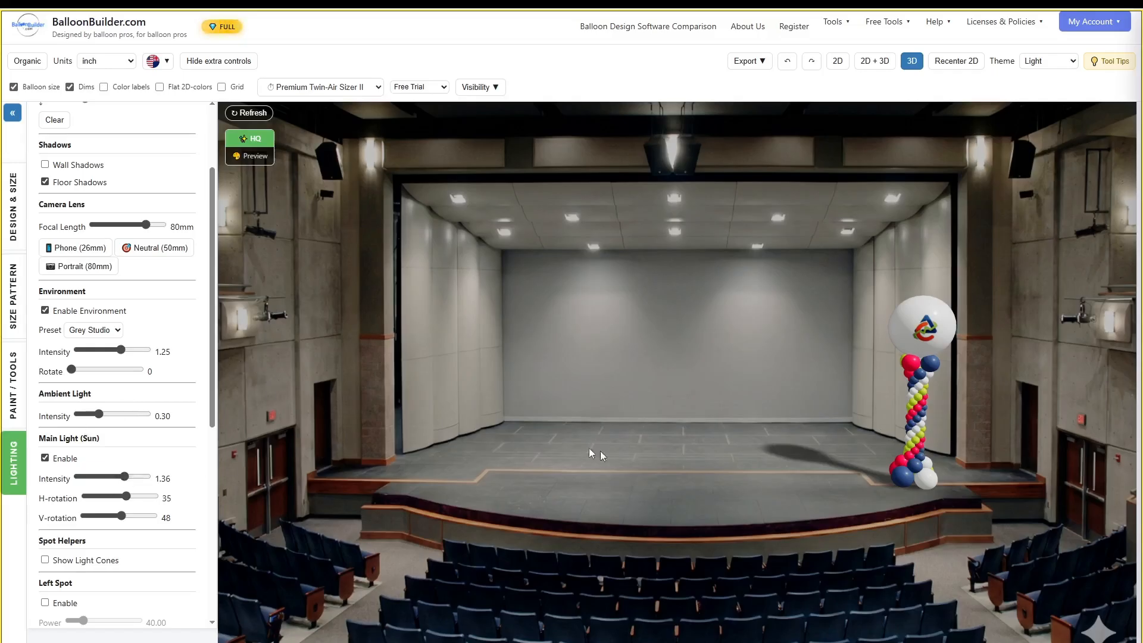
- Lower the main light's intensity to 0.00, refresh the rendering and put the column back at the stage's right side
drag(124, 480, 78, 480)
click(253, 113)
drag(708, 390, 931, 413)
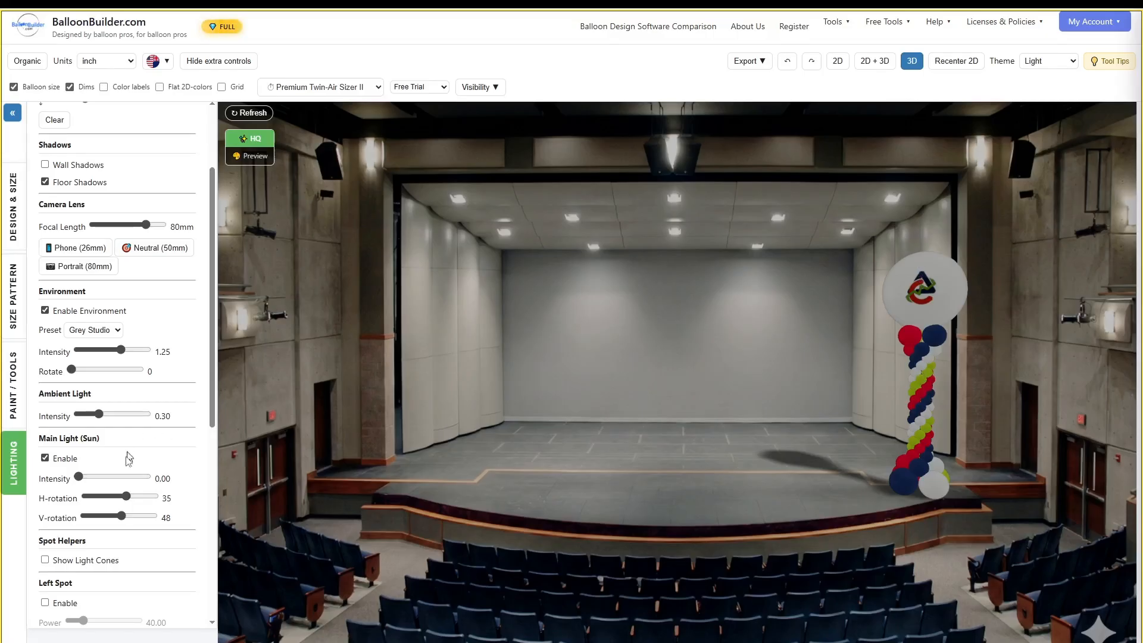
- Set the main light's intensity to 0.91 and H-rotation to 9, with the column refreshed and placed at the stage's right side
drag(78, 477, 111, 481)
click(266, 117)
drag(683, 457, 937, 466)
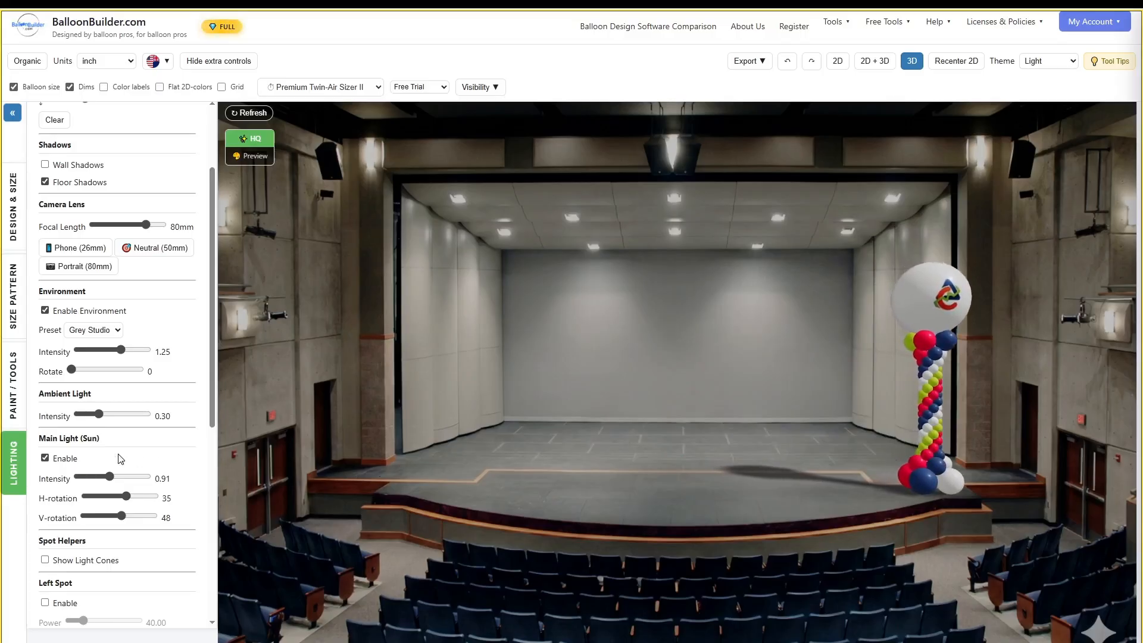
scroll(121, 458, down, 1)
mouse_move(127, 440)
mouse_down()
mouse_move(107, 441)
mouse_move(123, 441)
mouse_up()
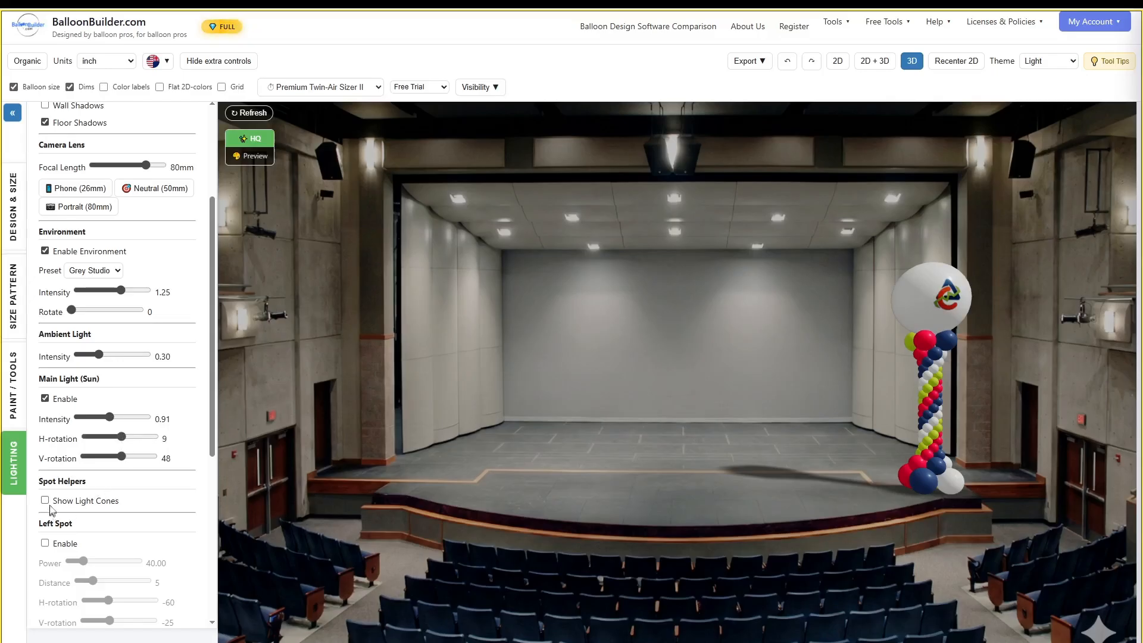
- Enable the left spot, refresh the rendering and move the column back to the right side of the stage
scroll(55, 515, down, 1)
click(45, 483)
scroll(47, 486, down, 4)
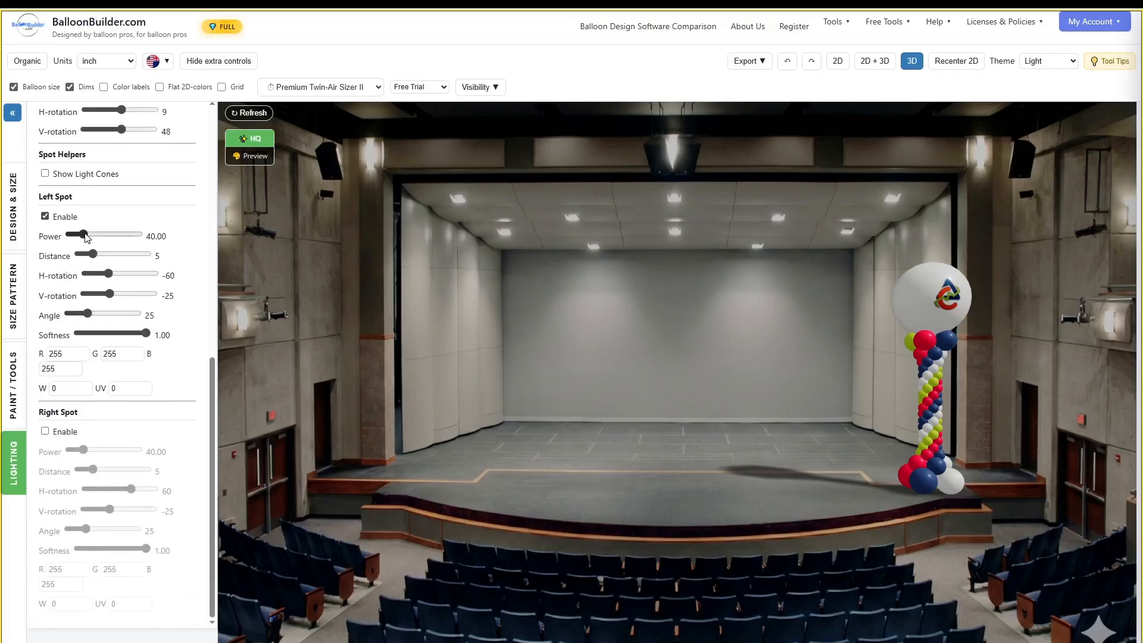
click(263, 118)
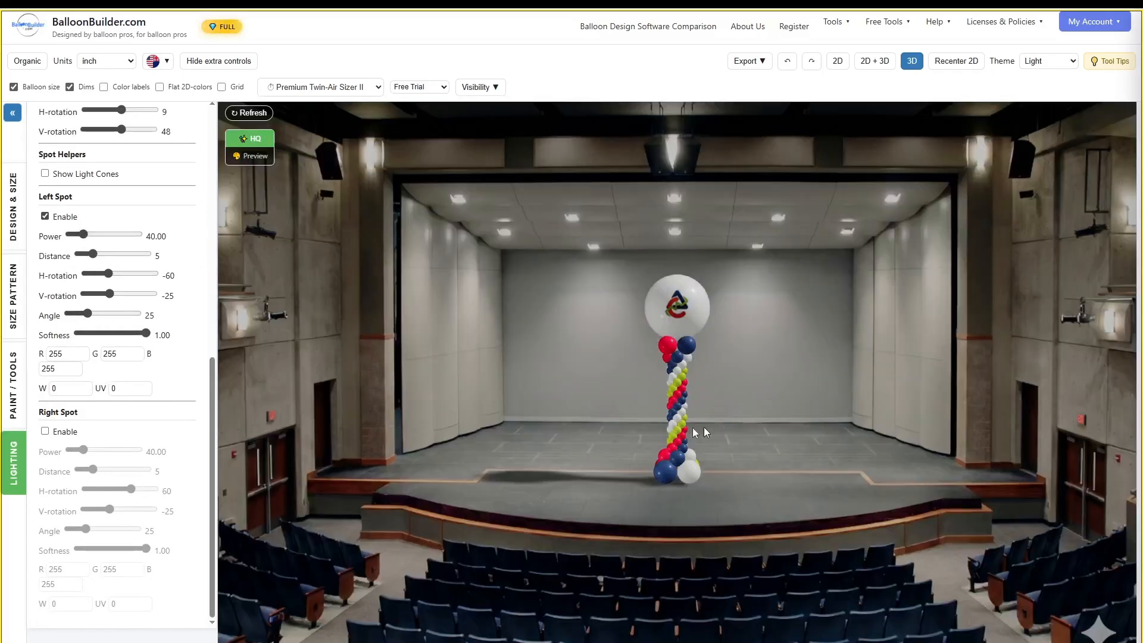
drag(685, 439, 891, 486)
scroll(933, 456, up, 1)
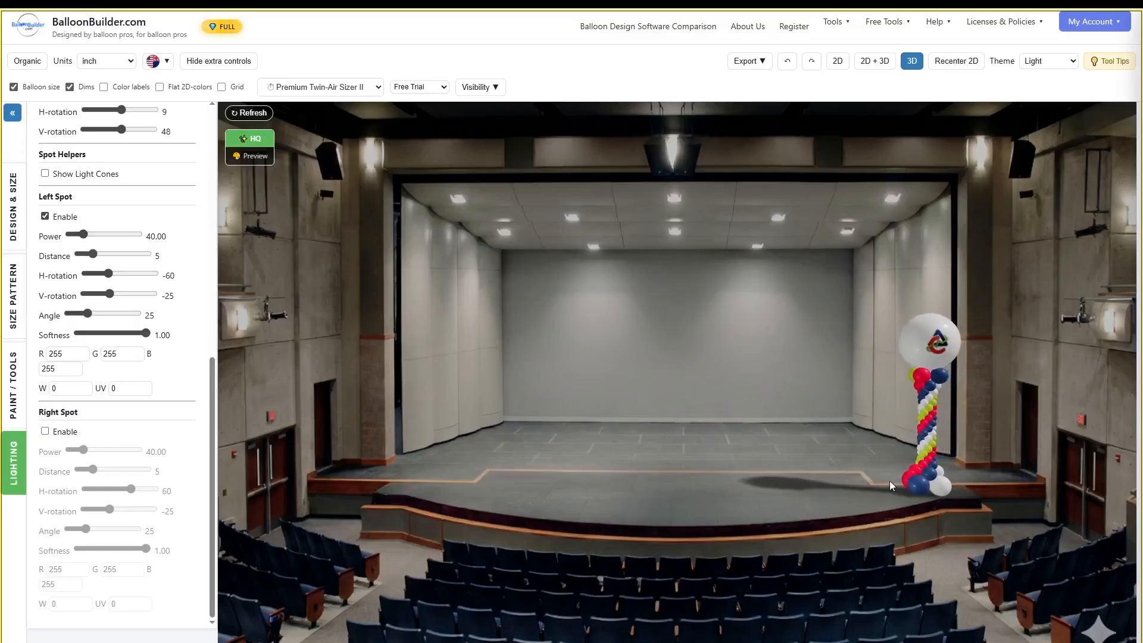
- Make the left spot red with R 255, G 0 and B 0, and refresh the 3D rendering
double_click(63, 354)
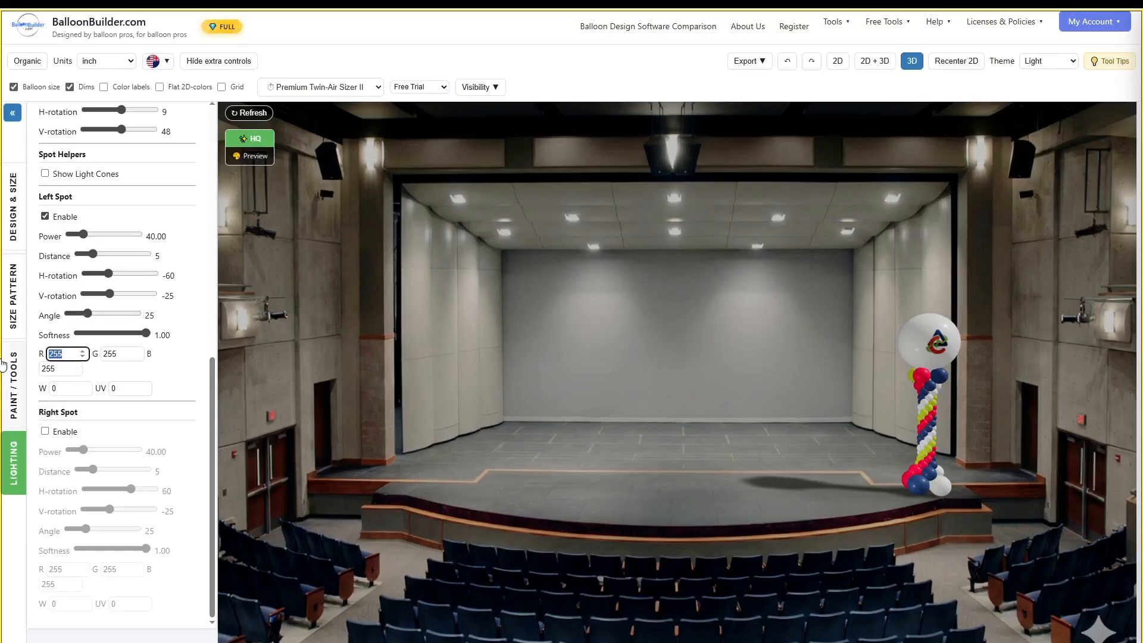
key(Tab)
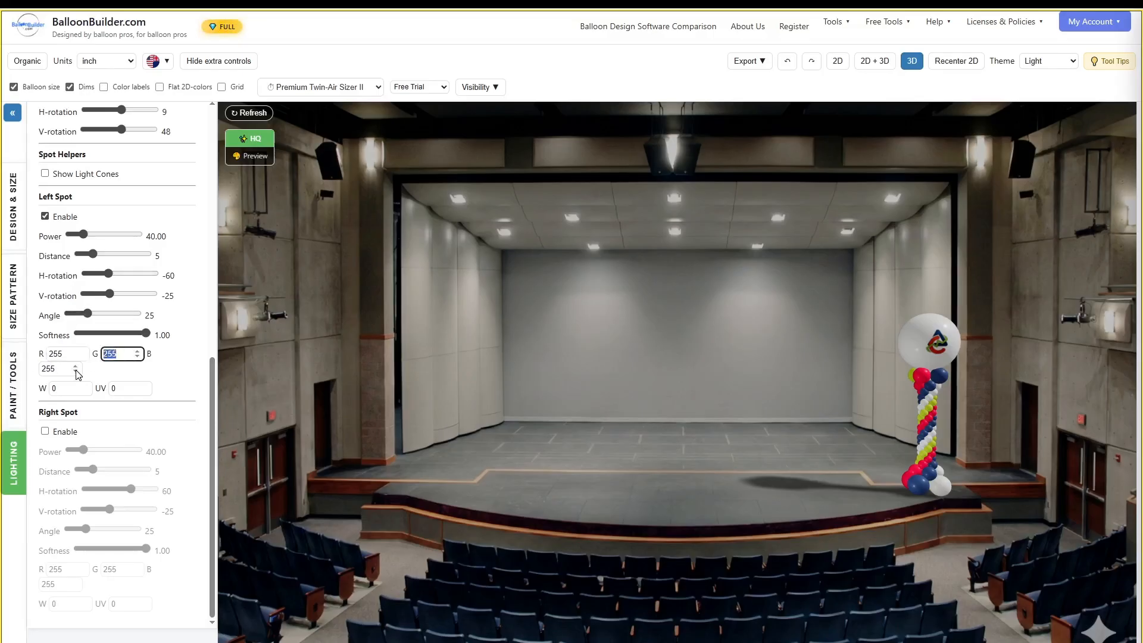
text(0)
key(Tab)
text(0)
key(Tab)
click(262, 110)
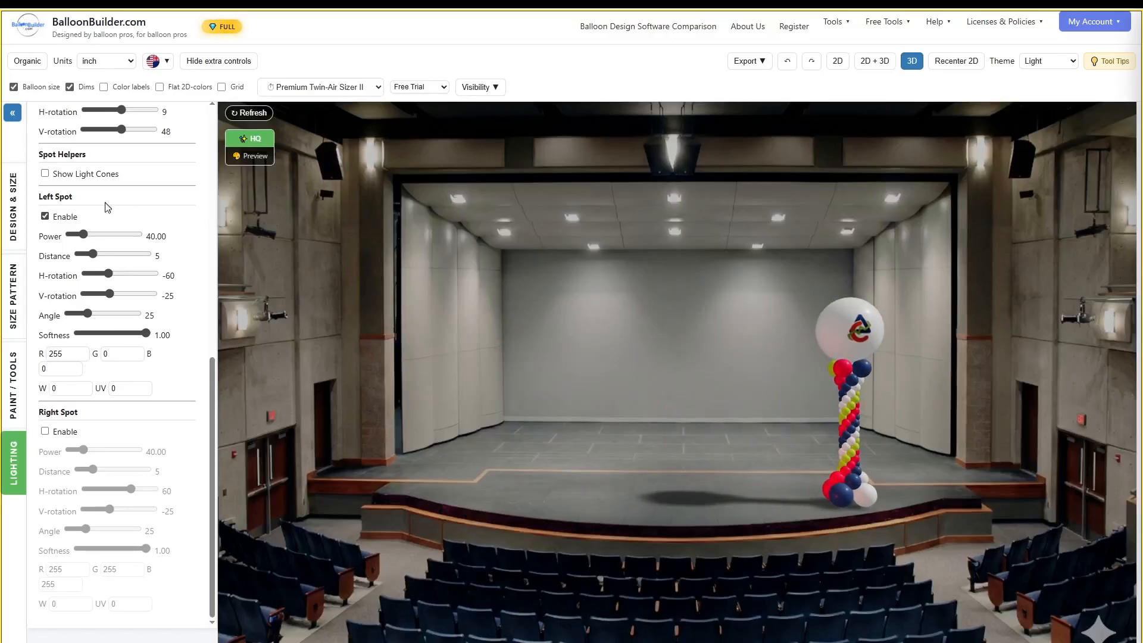
- Dim the main light's intensity to 0.38 and refresh the 3D rendering
scroll(105, 202, up, 3)
drag(110, 271, 93, 271)
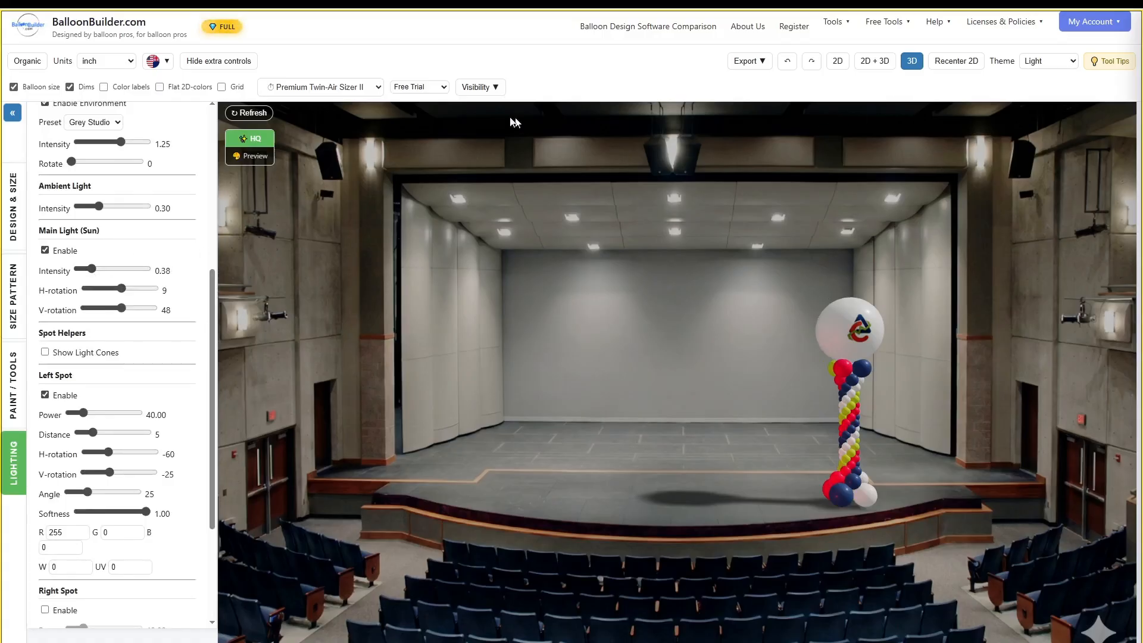
click(250, 113)
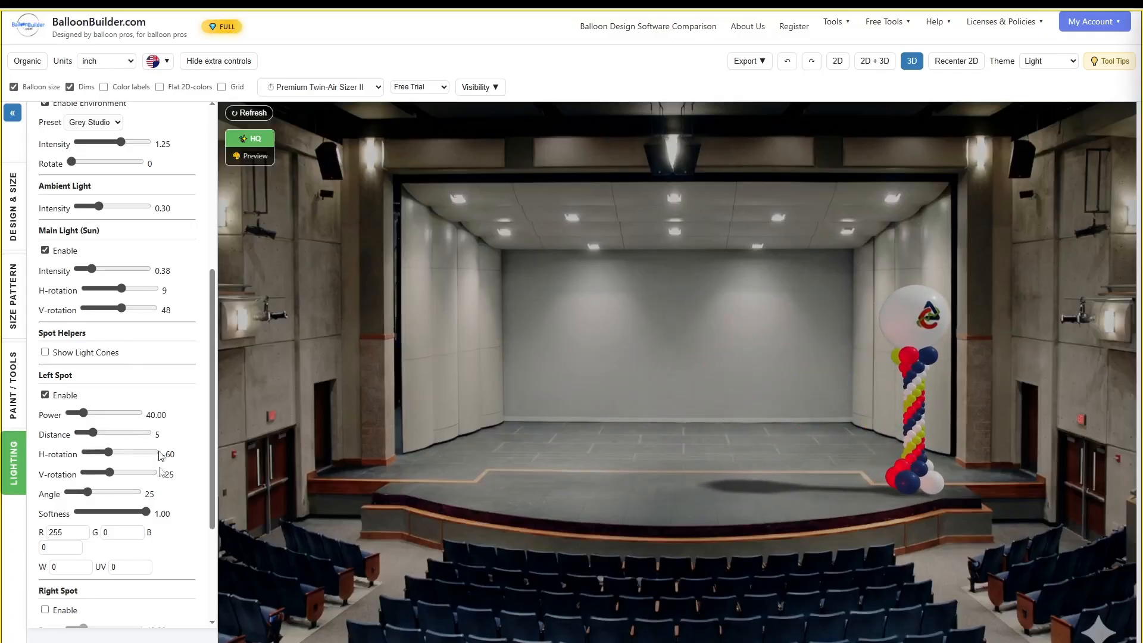
- Raise the left spot's power to 100, refresh the 3D rendering and move the column back to the stage's right side
scroll(81, 411, down, 2)
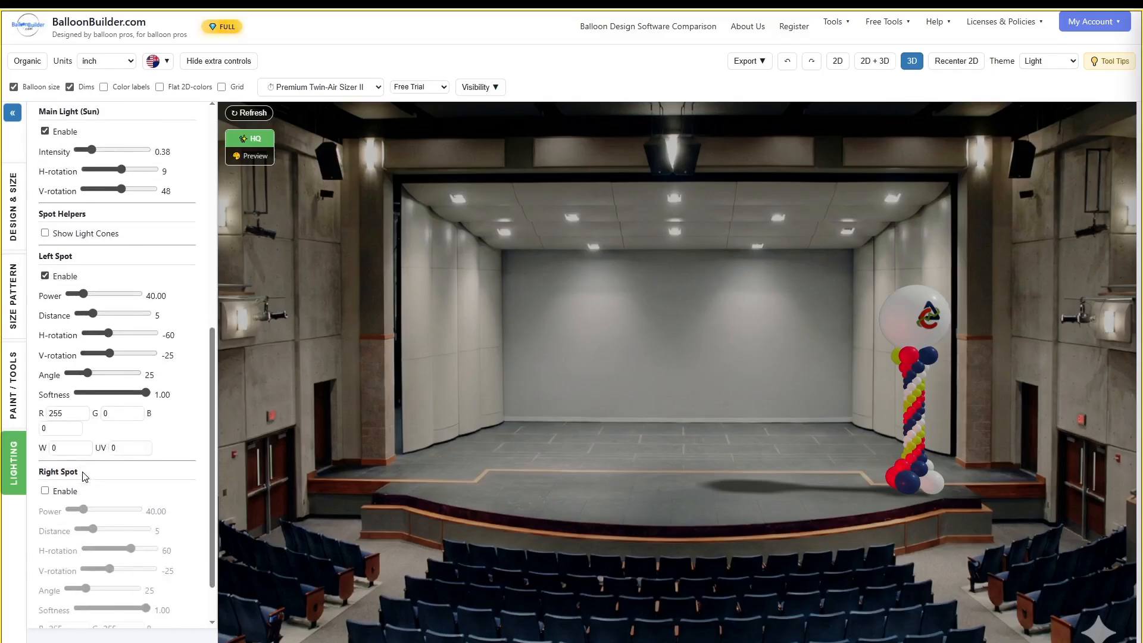
scroll(77, 405, down, 1)
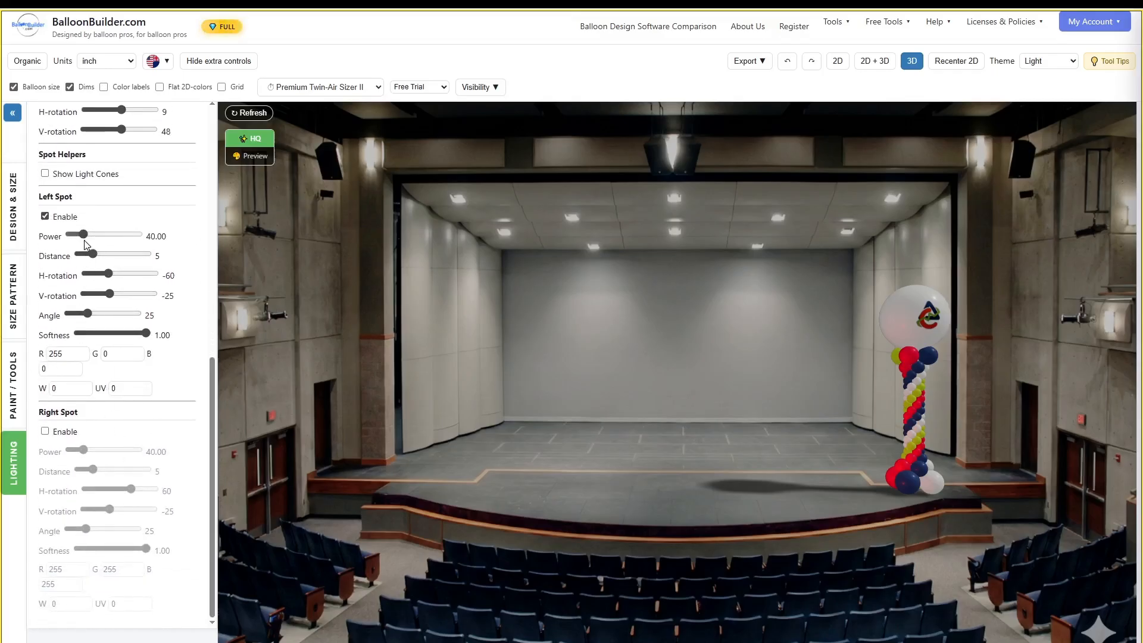
click(107, 237)
click(239, 115)
drag(648, 411, 888, 419)
- Enable the right spot with power 119, make it blue by setting R and G to 0, and refresh the 3D rendering
click(45, 431)
drag(120, 453, 110, 450)
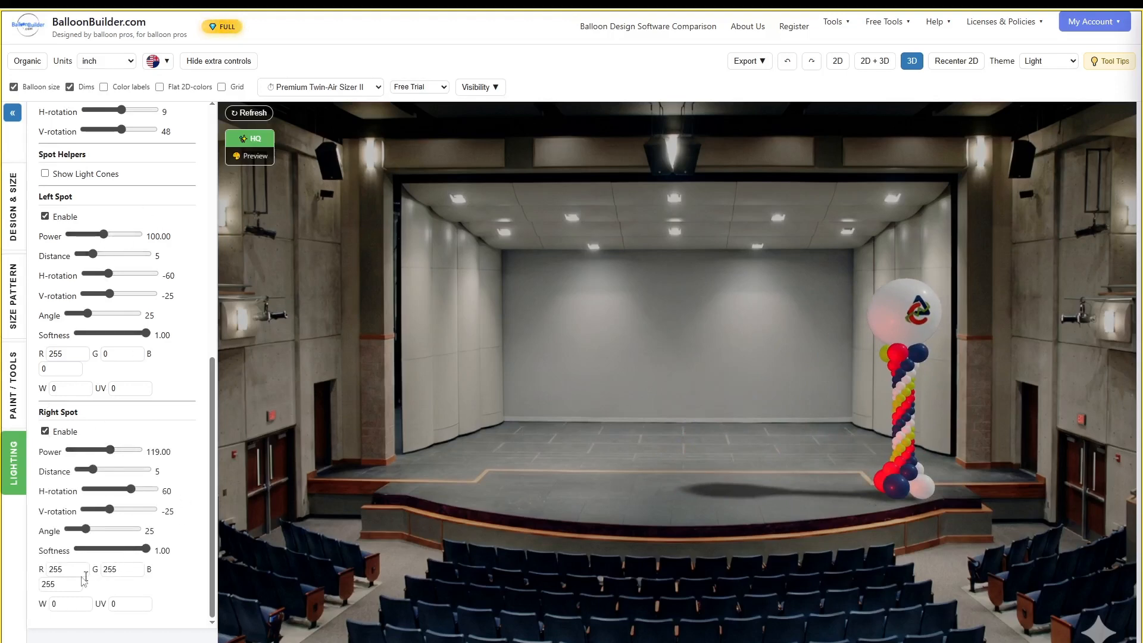
double_click(63, 569)
text(0)
key(Tab)
text(0)
click(243, 116)
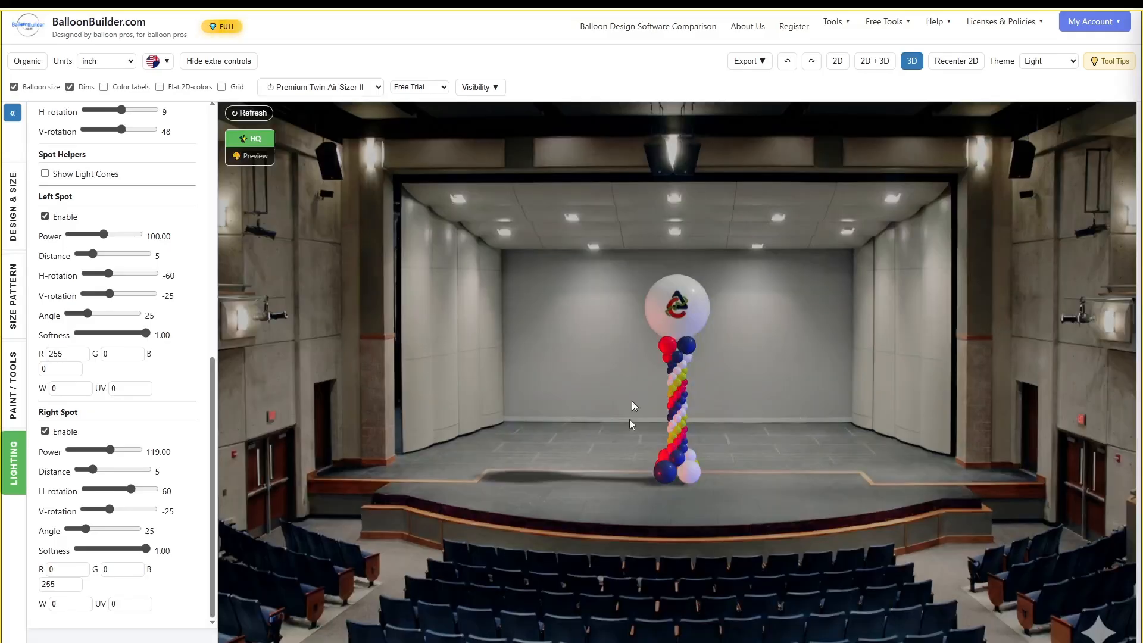
- Inspect the two-color lighting on the column up close and place the column at the stage's right side
scroll(686, 346, up, 5)
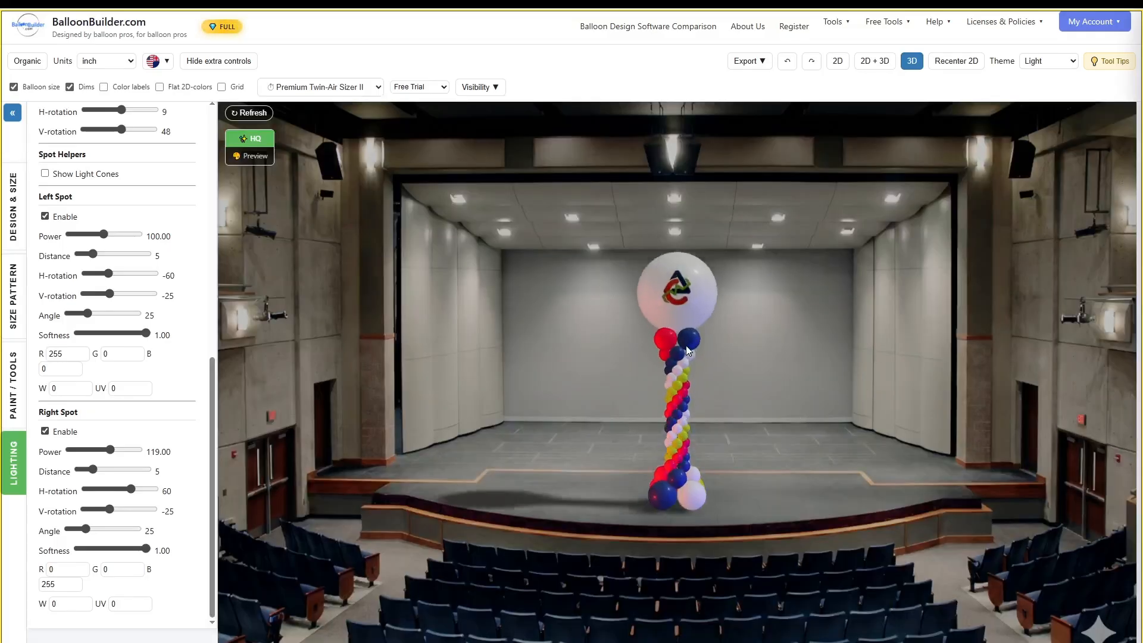
drag(706, 355, 739, 356)
scroll(727, 376, down, 7)
drag(679, 420, 930, 466)
scroll(900, 445, down, 3)
scroll(907, 462, down, 1)
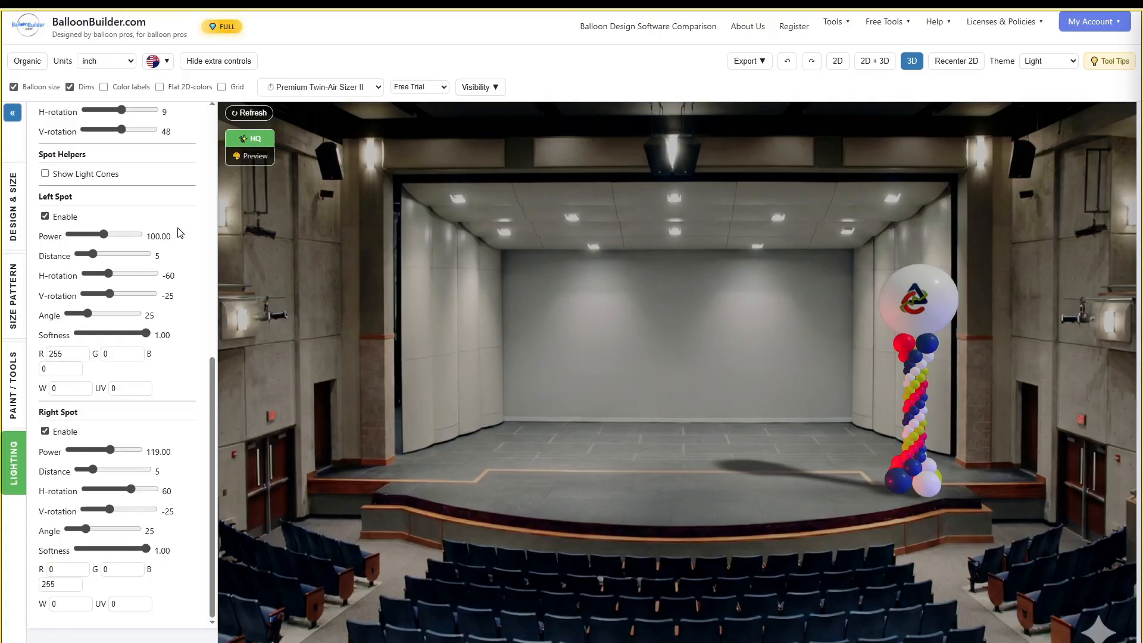
- Move the column to the middle of the stage and turn it so the logo on the topper faces front
scroll(149, 595, up, 1)
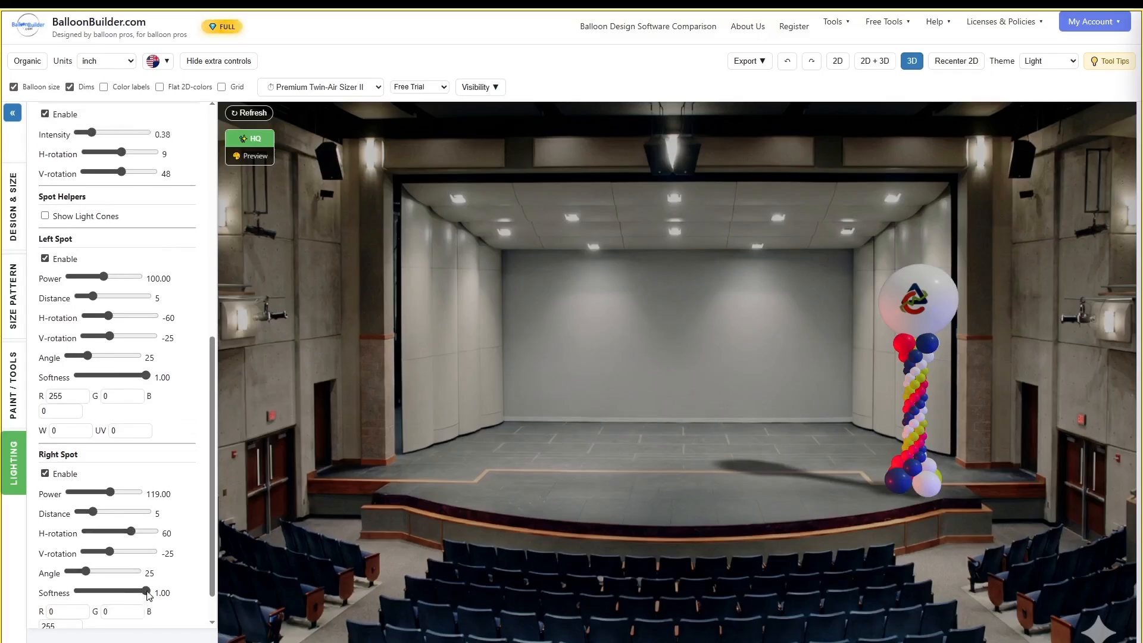
scroll(148, 595, up, 8)
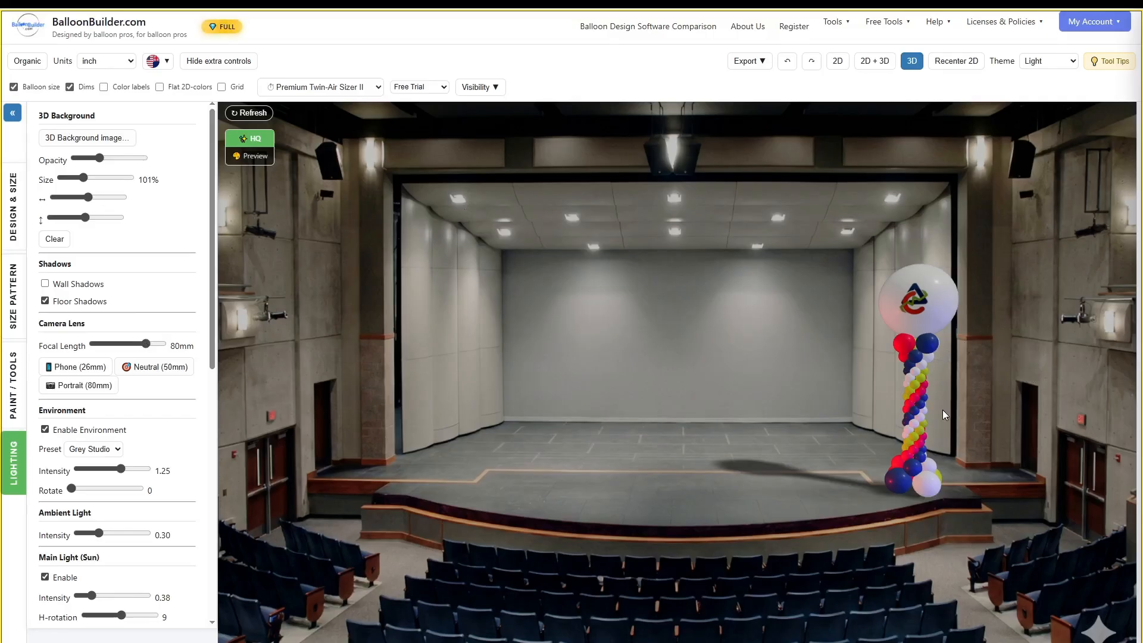
drag(923, 444, 717, 451)
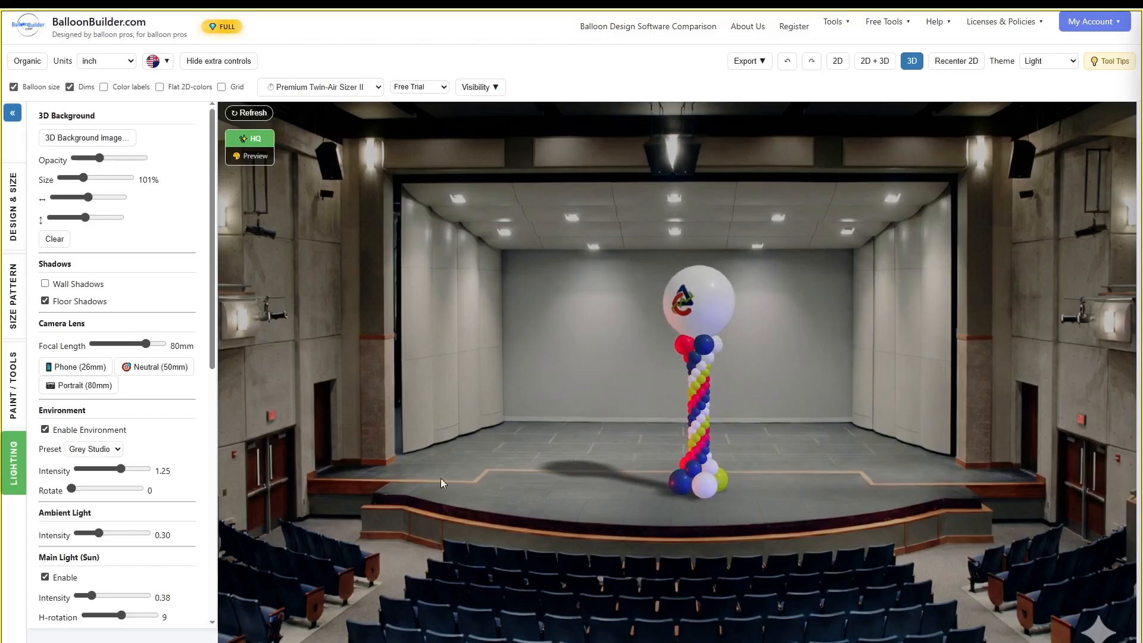
drag(653, 409, 683, 407)
drag(736, 435, 702, 437)
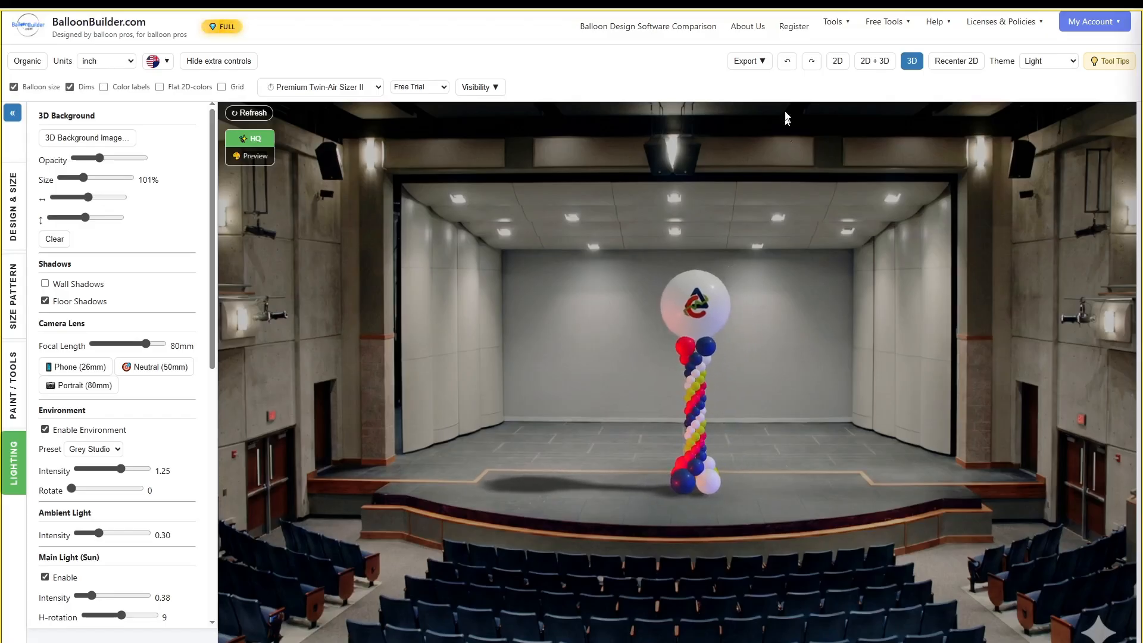
- Export the balloon column as a 3D model in GLB format
click(758, 62)
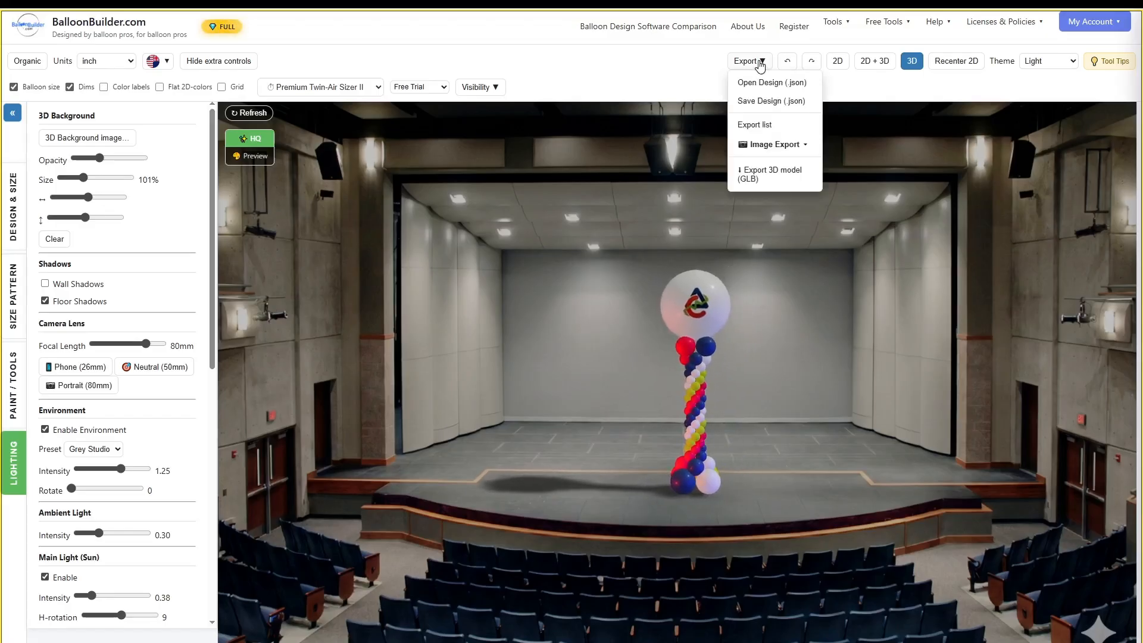
click(772, 179)
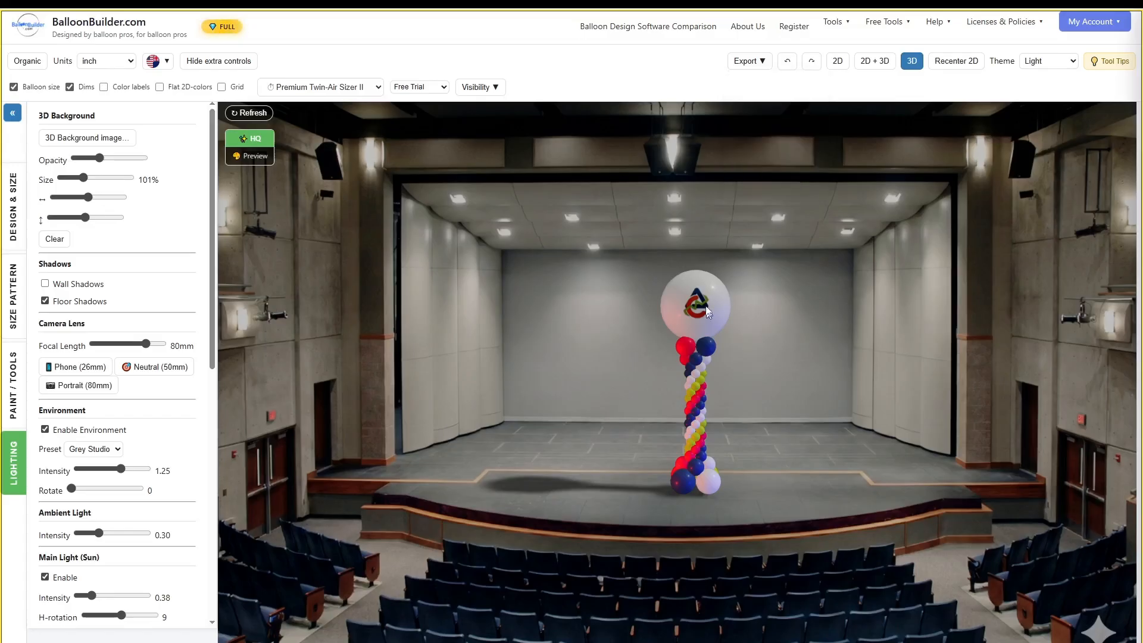
click(749, 62)
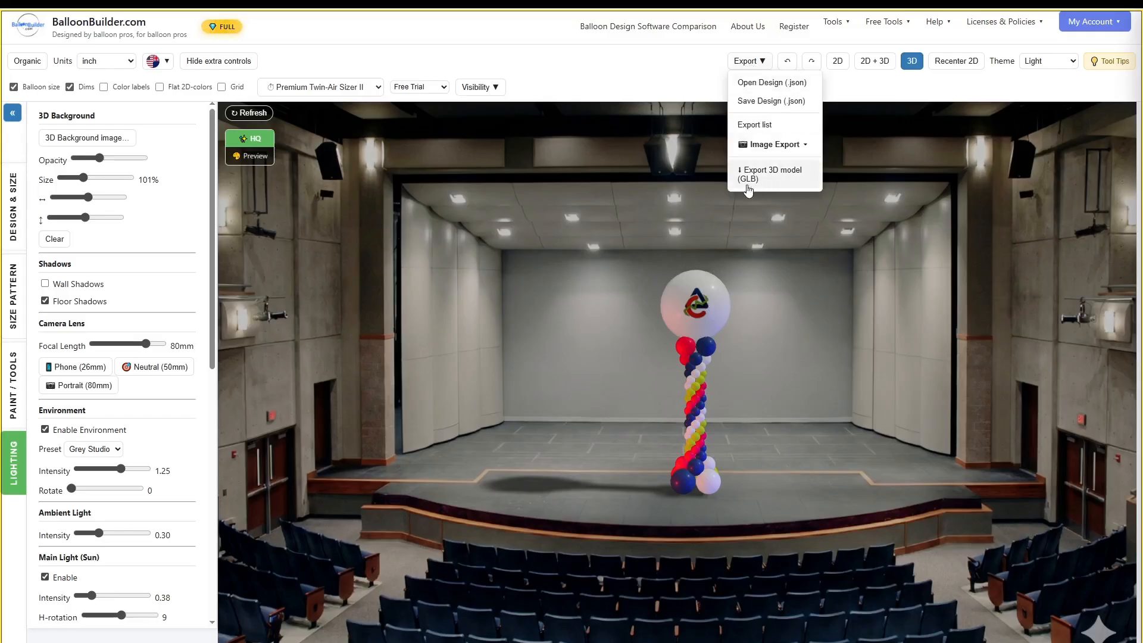
click(761, 176)
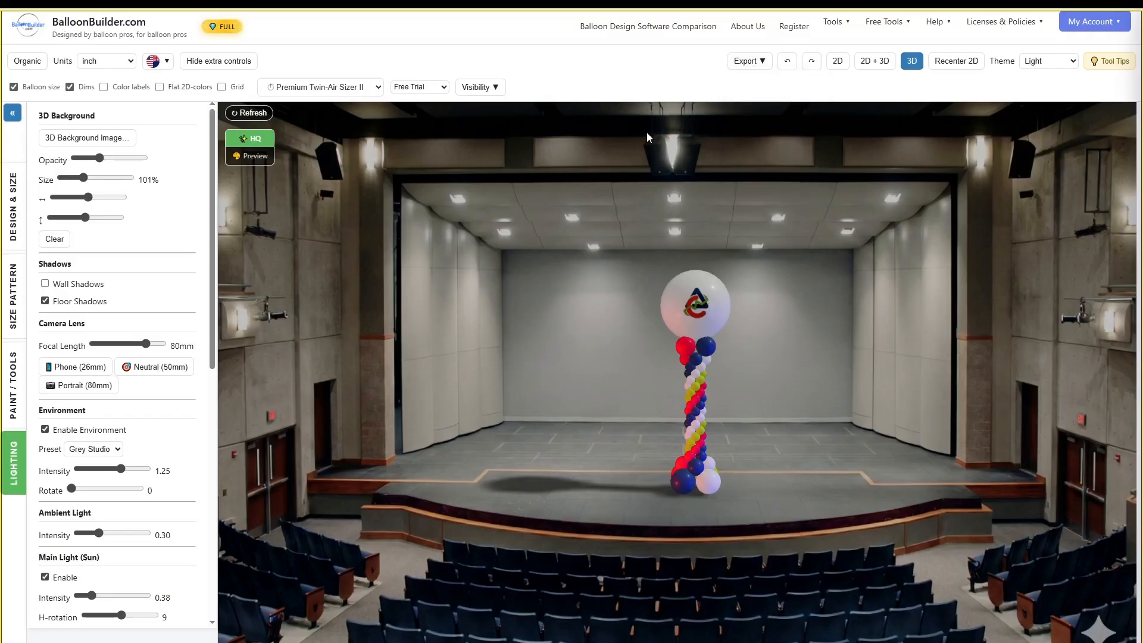
- Move the column back to the right side of the stage, standing on the stage floor
drag(723, 298, 869, 421)
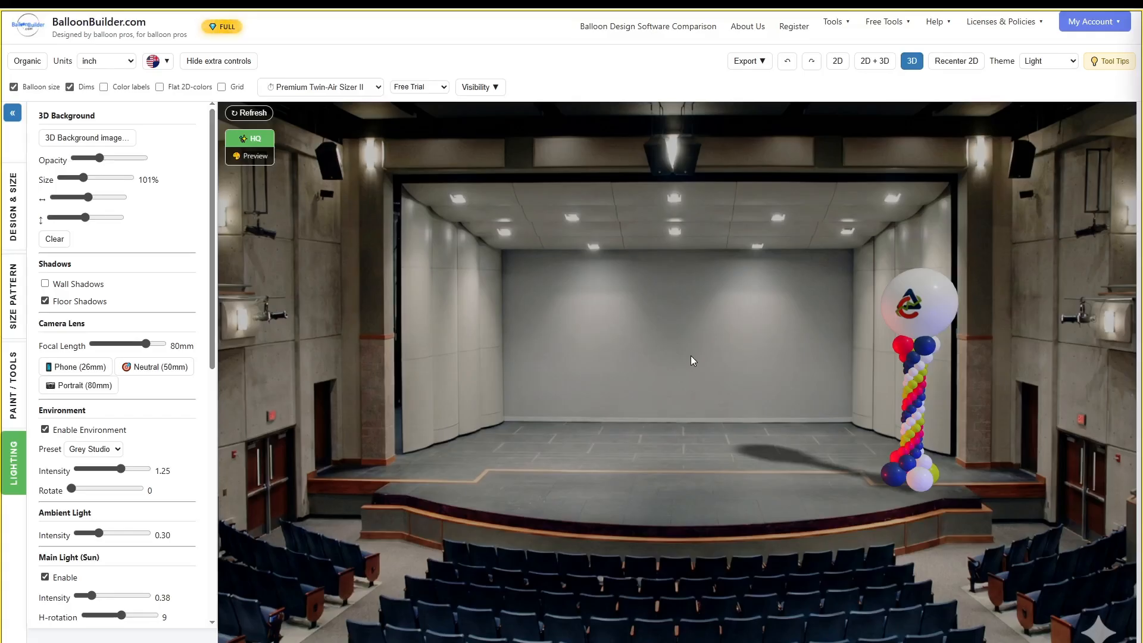
drag(889, 464, 922, 470)
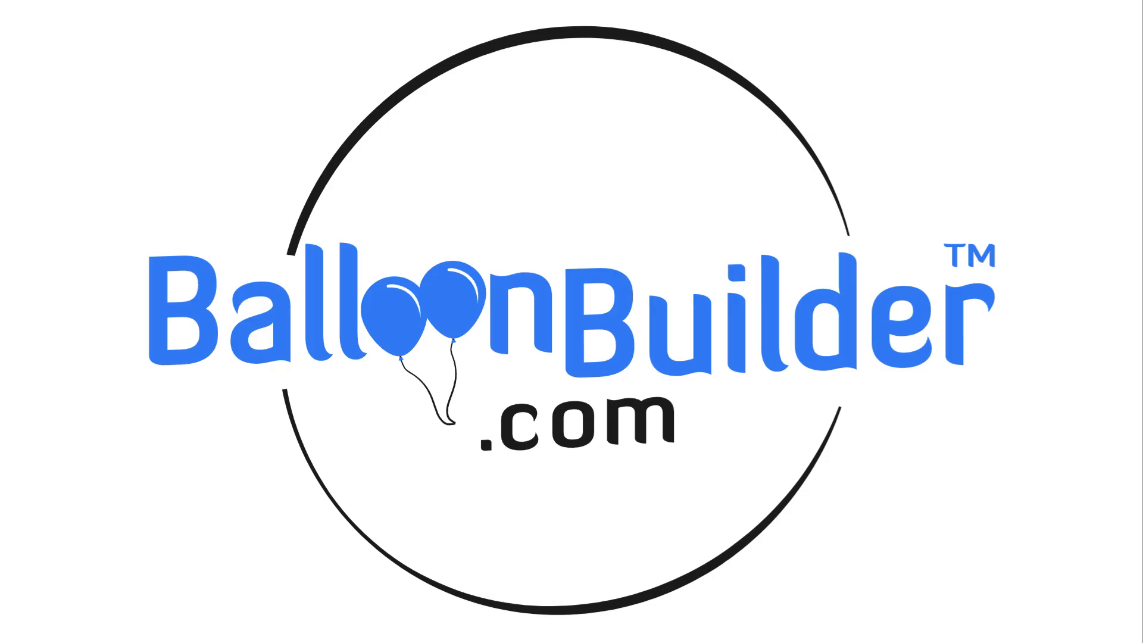